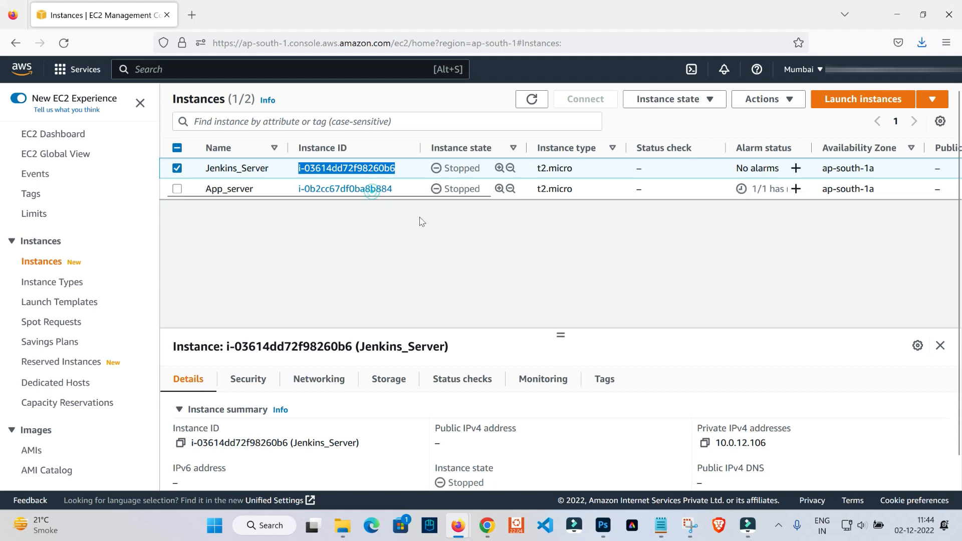
pyautogui.click(362, 191)
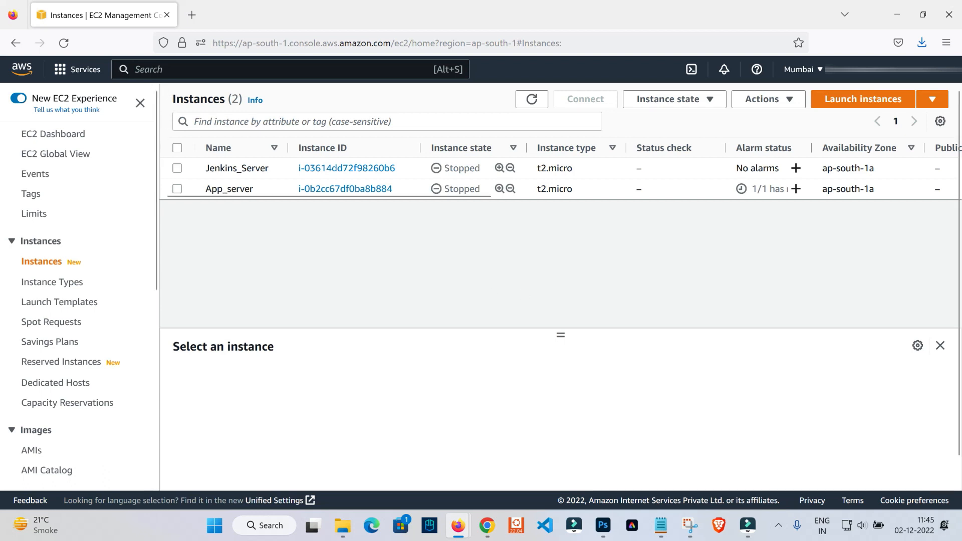
pyautogui.moveTo(642, 220); pyautogui.dragTo(410, 226)
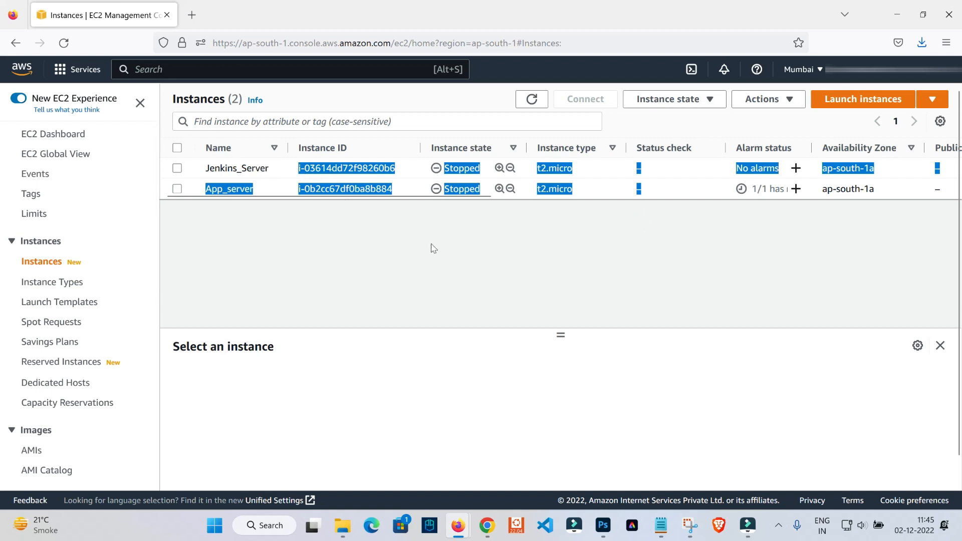
# Search the console for the Lambda service and open its functions list.
pyautogui.hotkey('alt', 's')
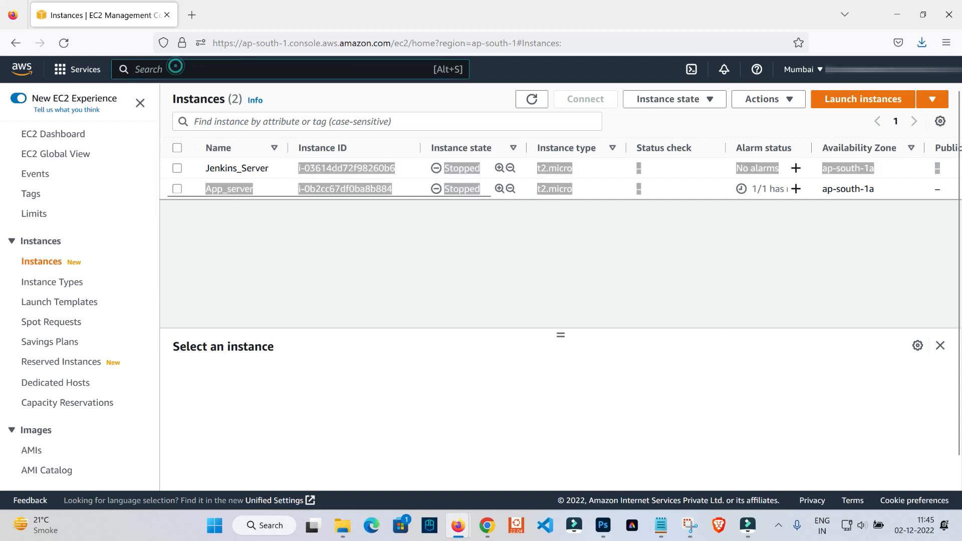
pyautogui.write('a')
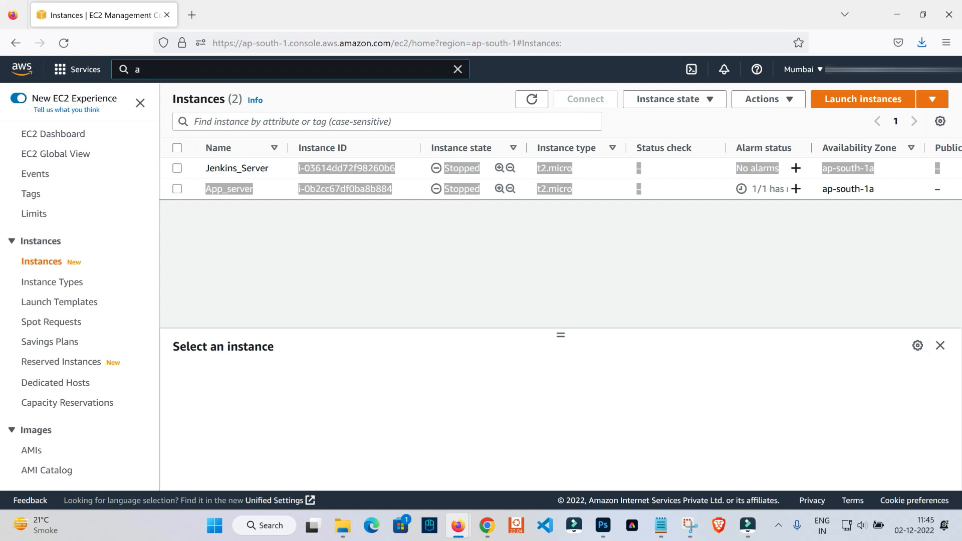
pyautogui.press('BackSpace')
pyautogui.write('lam')
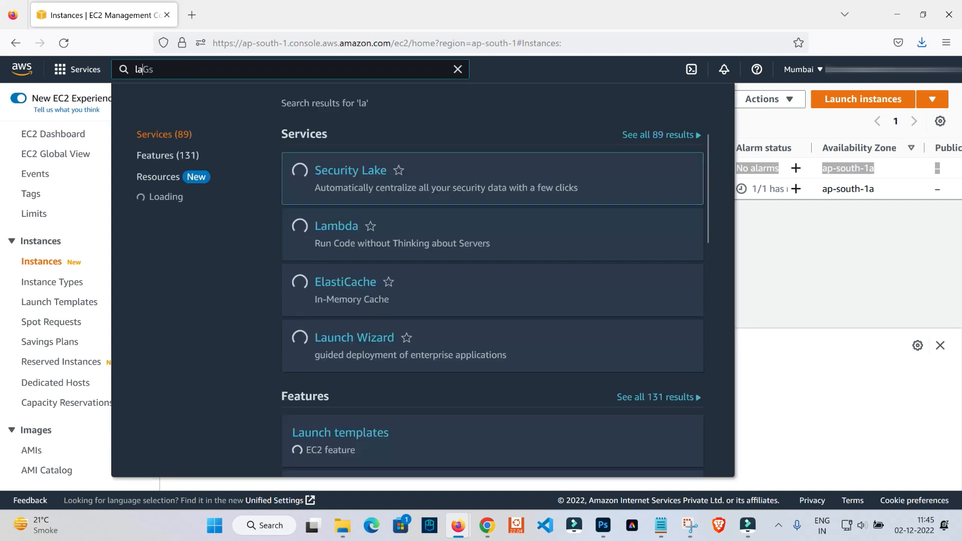
pyautogui.press('Return')
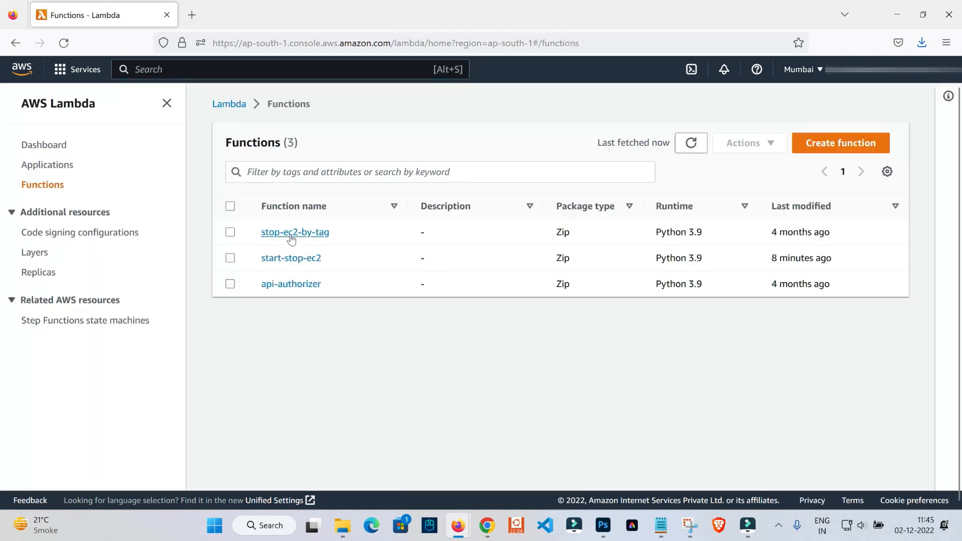
pyautogui.moveTo(886, 329); pyautogui.dragTo(246, 207)
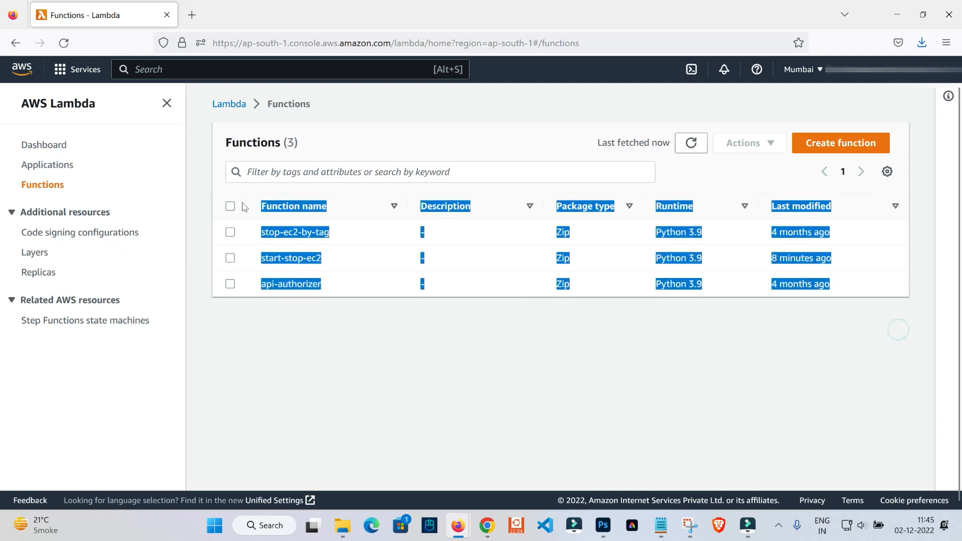
pyautogui.click(479, 353)
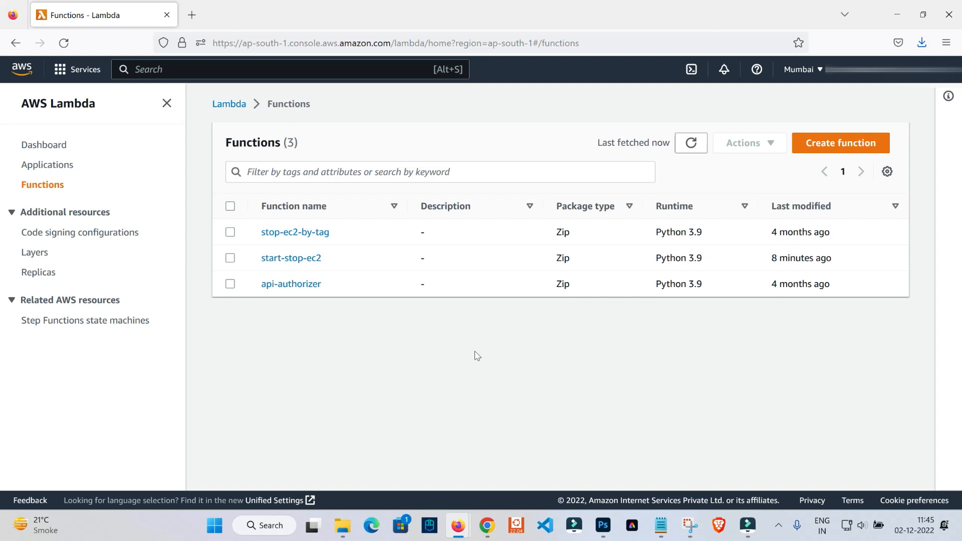
pyautogui.moveTo(198, 103); pyautogui.dragTo(264, 104)
pyautogui.click(265, 103)
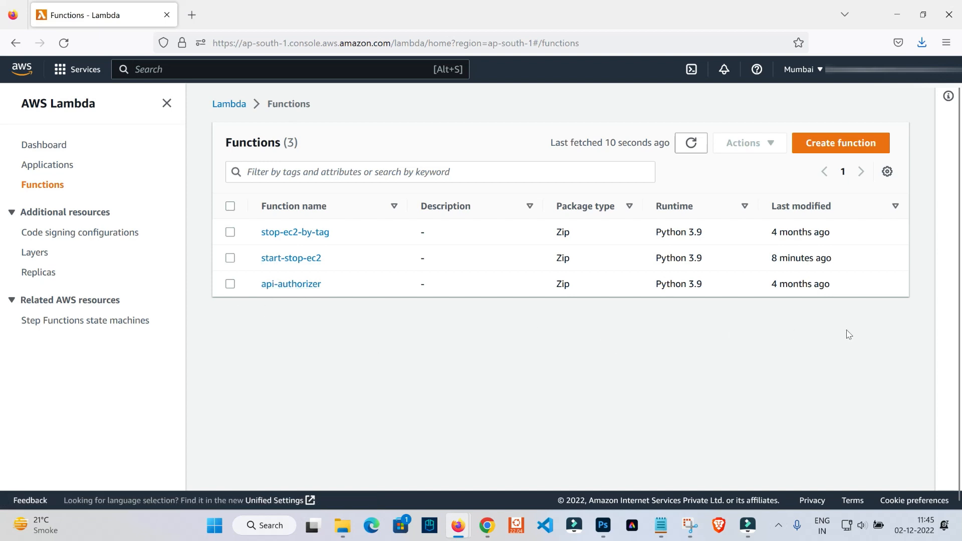
# Open the start-stop-ec2 function and view its function overview.
pyautogui.click(293, 259)
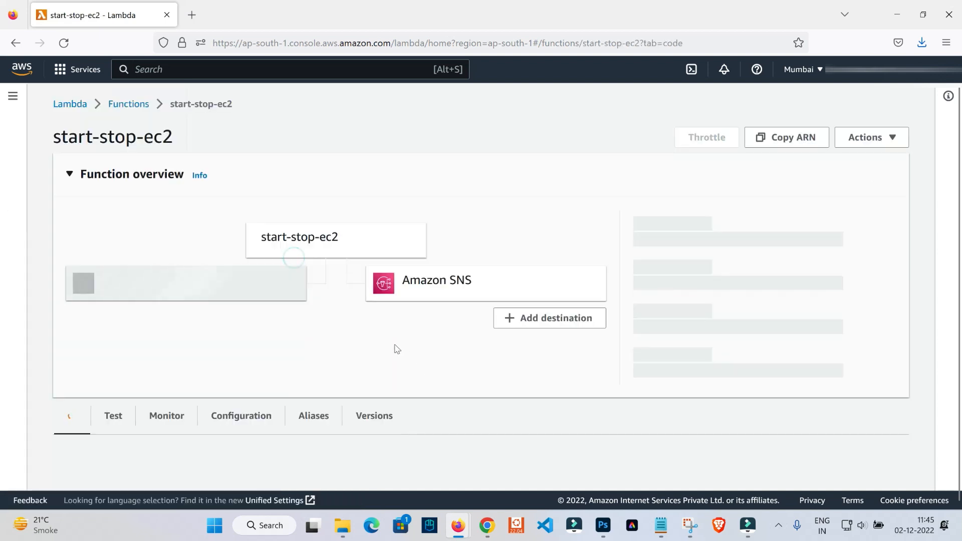
pyautogui.moveTo(46, 142); pyautogui.dragTo(256, 141)
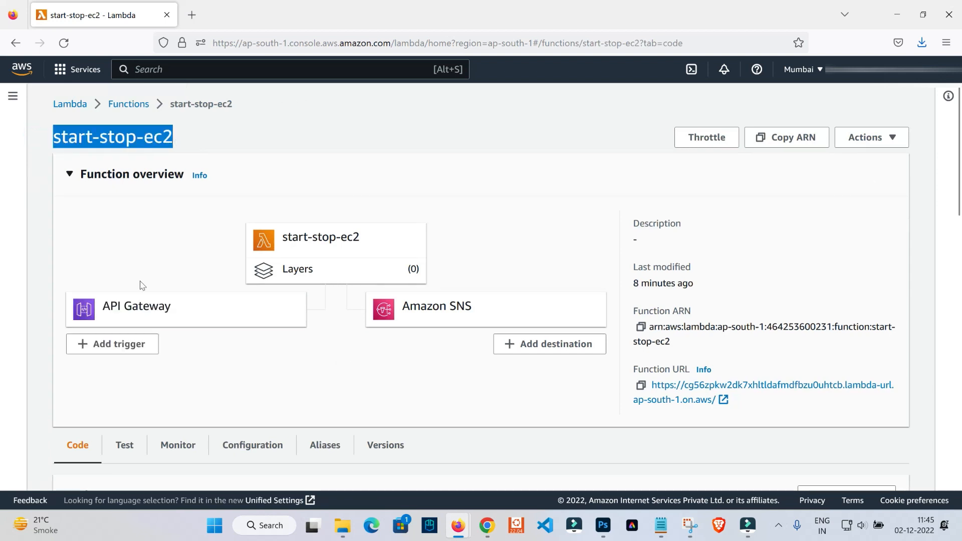
pyautogui.moveTo(453, 378); pyautogui.dragTo(156, 365)
pyautogui.click(225, 389)
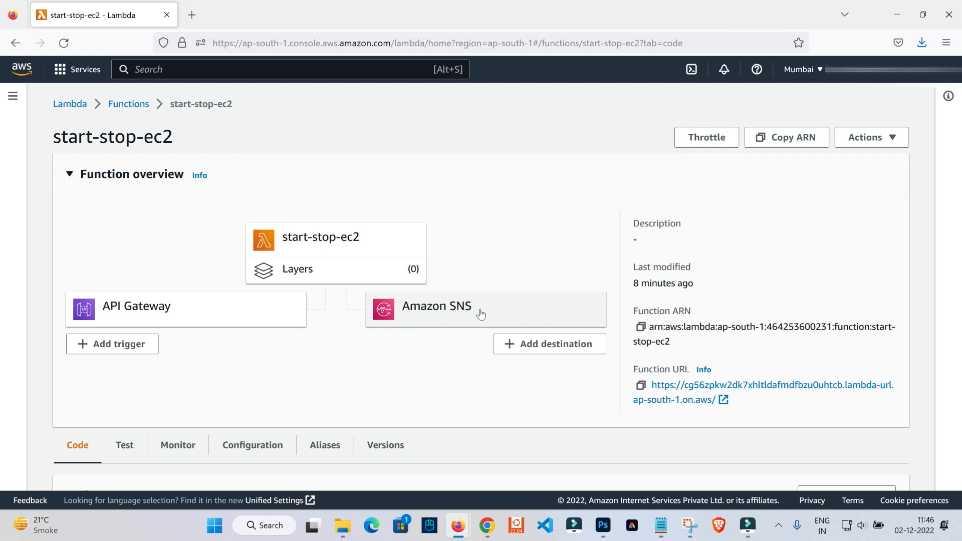
# Open the trigger configuration for the API Gateway attached to start-stop-ec2 and view the my-first-api entry.
pyautogui.click(137, 307)
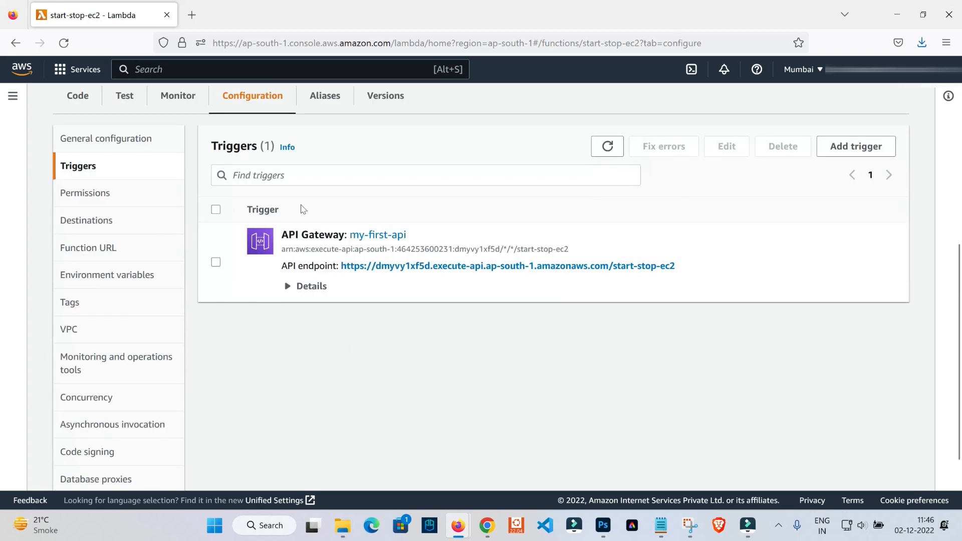
pyautogui.moveTo(210, 146); pyautogui.dragTo(336, 147)
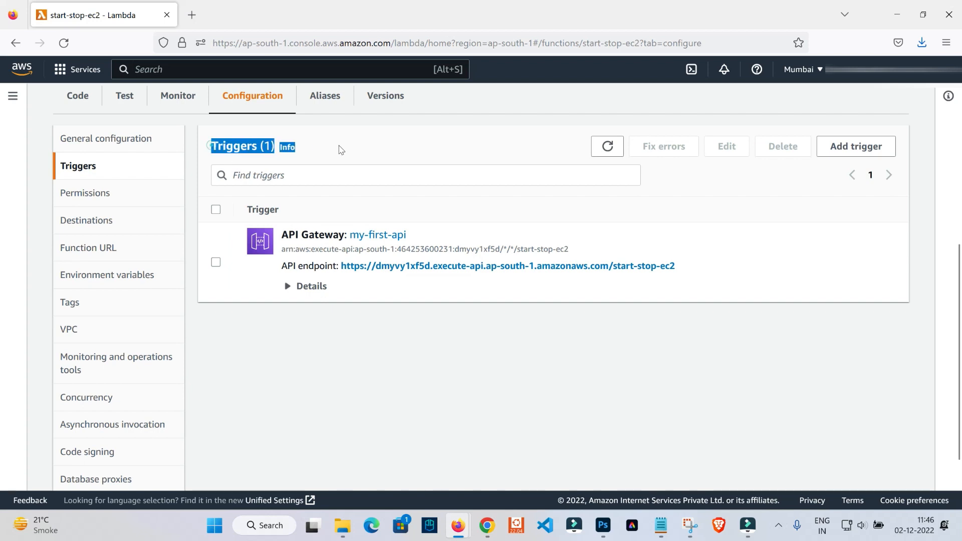
pyautogui.click(468, 332)
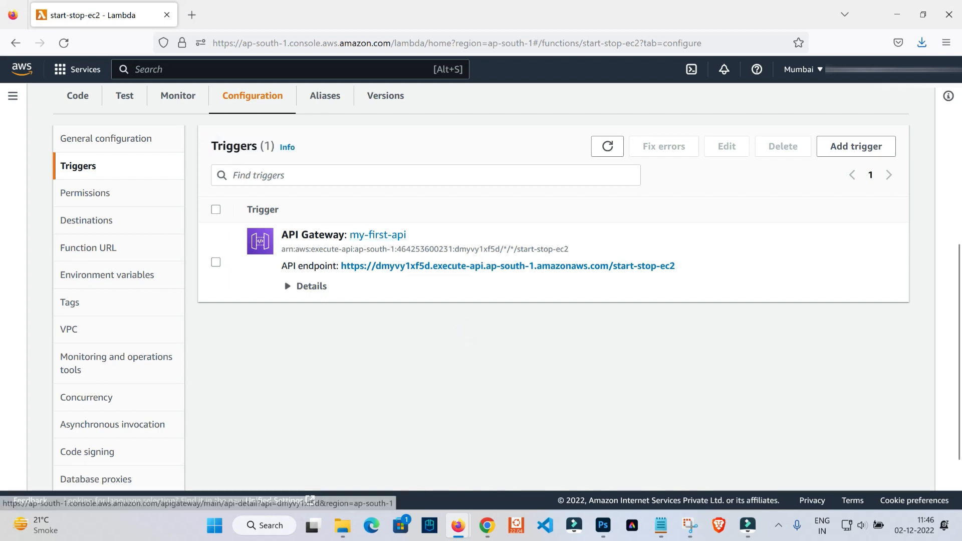
pyautogui.moveTo(459, 238); pyautogui.dragTo(704, 268)
pyautogui.click(418, 356)
pyautogui.click(604, 358)
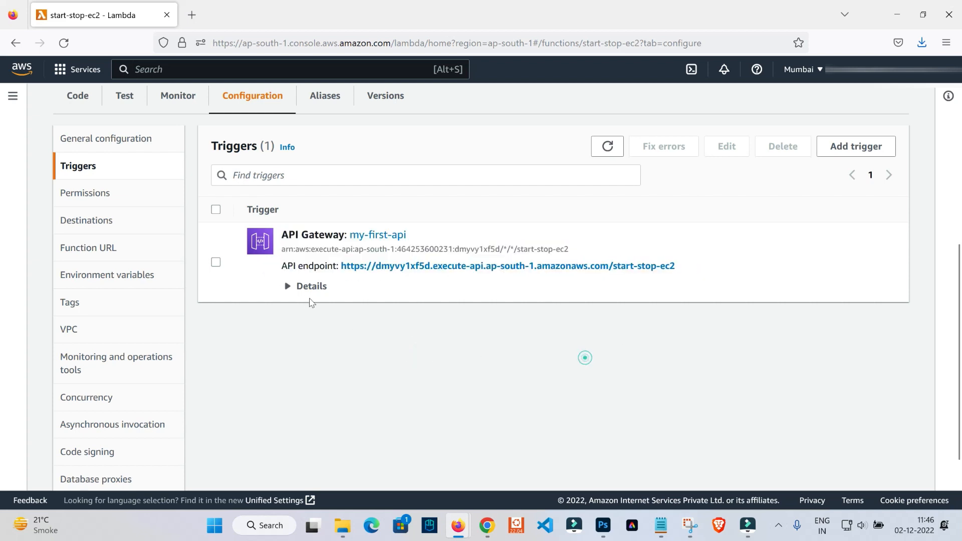
# Expand the API Gateway trigger's details and examine its API type, authorization, CORS, resource path, service principal, stage and statement ID.
pyautogui.click(308, 286)
pyautogui.scroll(-2, 423, 326)
pyautogui.moveTo(279, 235); pyautogui.dragTo(391, 231)
pyautogui.click(449, 245)
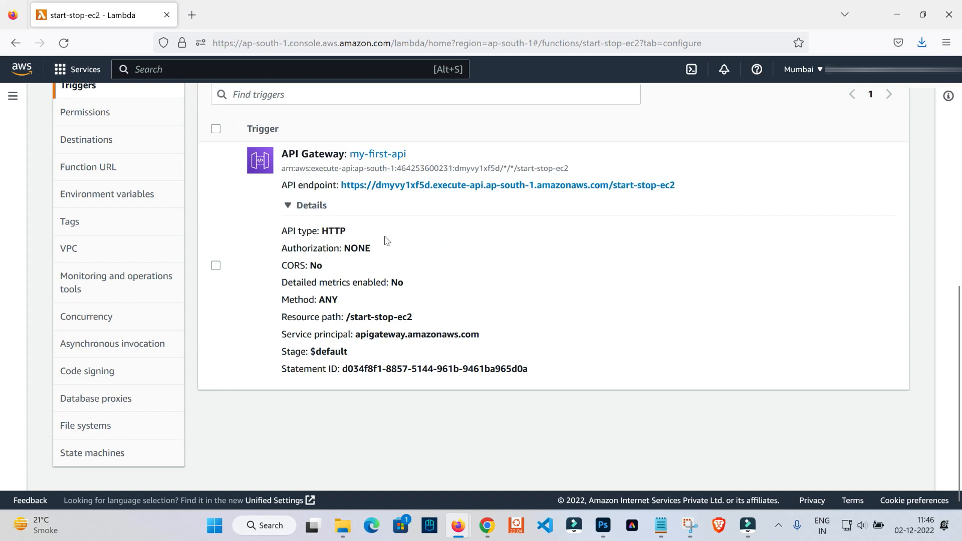
pyautogui.moveTo(271, 249); pyautogui.dragTo(396, 252)
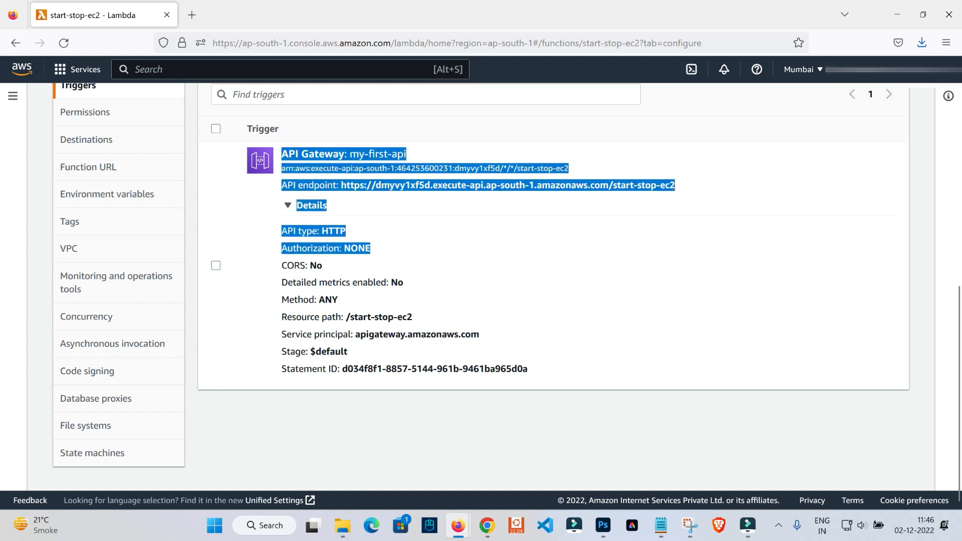
pyautogui.moveTo(276, 268); pyautogui.dragTo(354, 267)
pyautogui.moveTo(281, 323); pyautogui.dragTo(409, 317)
pyautogui.click(377, 423)
pyautogui.moveTo(275, 338); pyautogui.dragTo(480, 336)
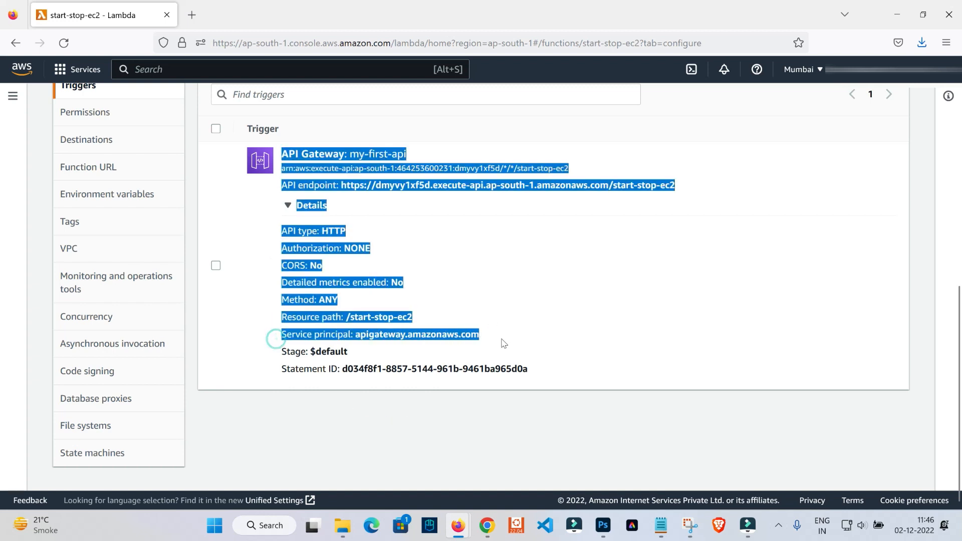
pyautogui.click(534, 348)
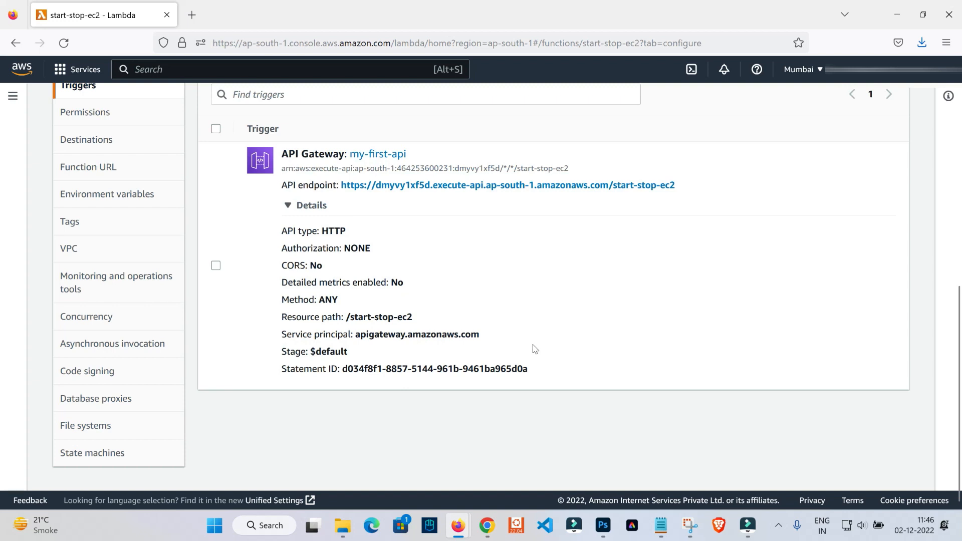
pyautogui.moveTo(276, 352); pyautogui.dragTo(348, 351)
pyautogui.click(369, 408)
pyautogui.moveTo(260, 373); pyautogui.dragTo(559, 376)
pyautogui.click(564, 399)
# Examine the API endpoint URL of the my-first-api trigger.
pyautogui.scroll(3, 468, 414)
pyautogui.scroll(-2, 444, 416)
pyautogui.scroll(1, 442, 418)
pyautogui.moveTo(713, 260); pyautogui.dragTo(340, 256)
pyautogui.click(484, 307)
# Open the start-stop-ec2 function's code source and look over the Python code in lambda_function.
pyautogui.scroll(5, 489, 318)
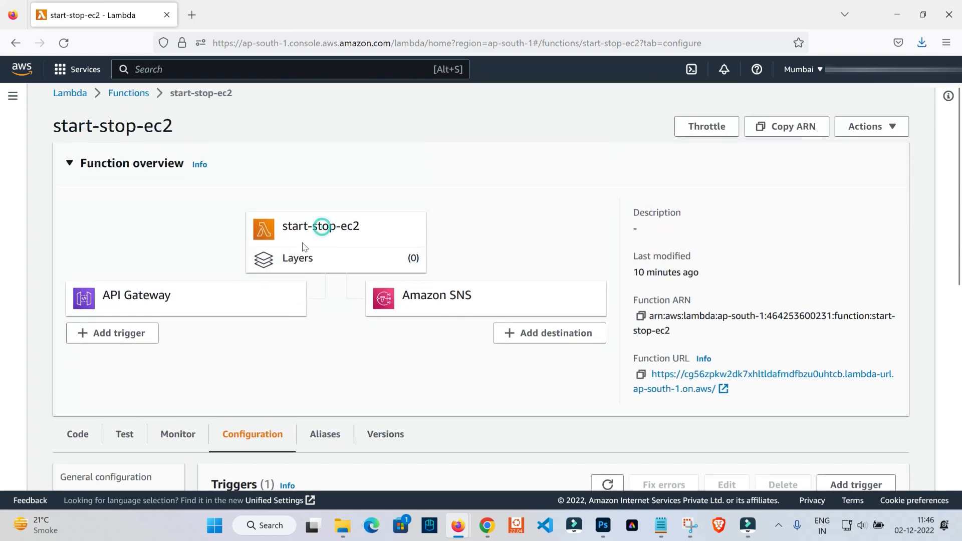
pyautogui.click(302, 258)
pyautogui.scroll(8, 389, 313)
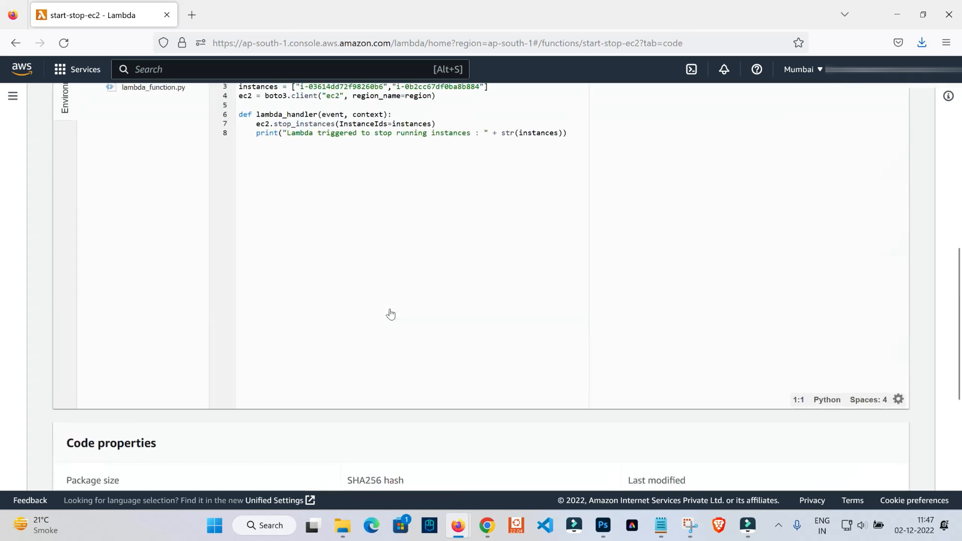
pyautogui.scroll(1, 390, 313)
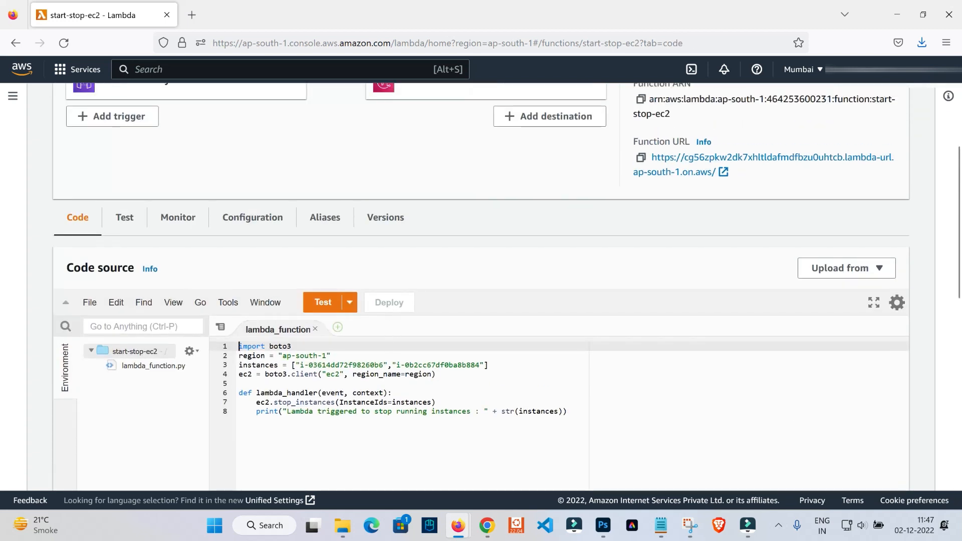
pyautogui.moveTo(572, 412); pyautogui.dragTo(243, 347)
# Open the function's Amazon SNS destination, select the asynchronous invocation entry and examine its destination ARN.
pyautogui.scroll(4, 306, 408)
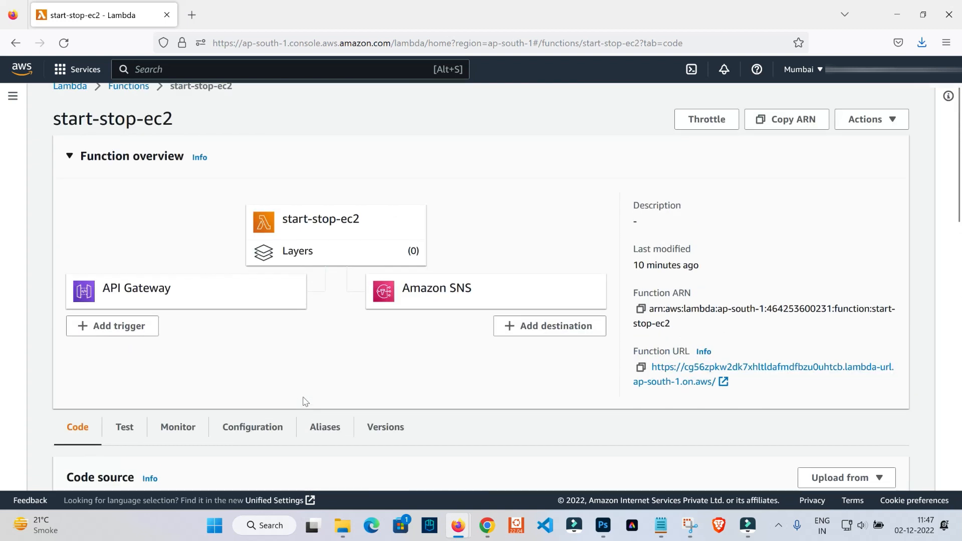
pyautogui.click(441, 292)
pyautogui.scroll(3, 381, 331)
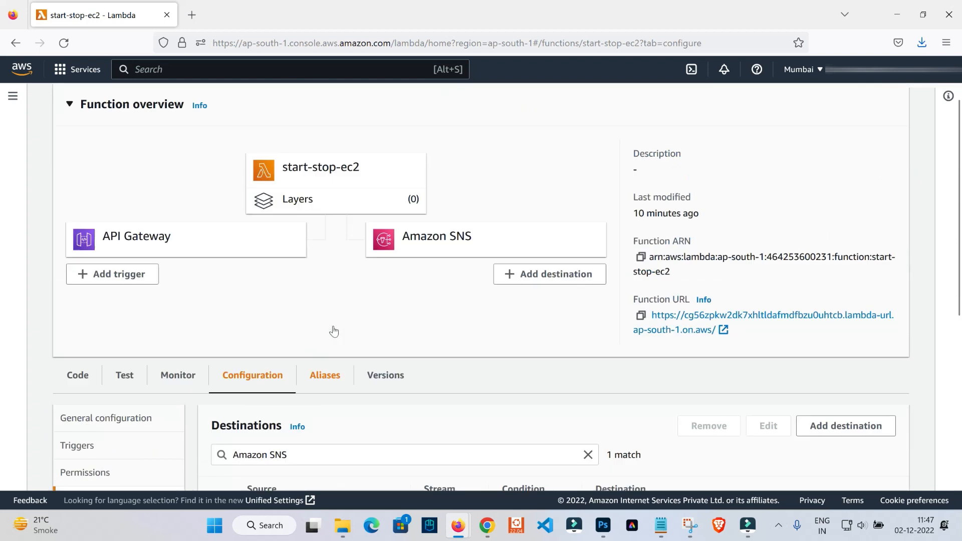
pyautogui.scroll(-4, 438, 345)
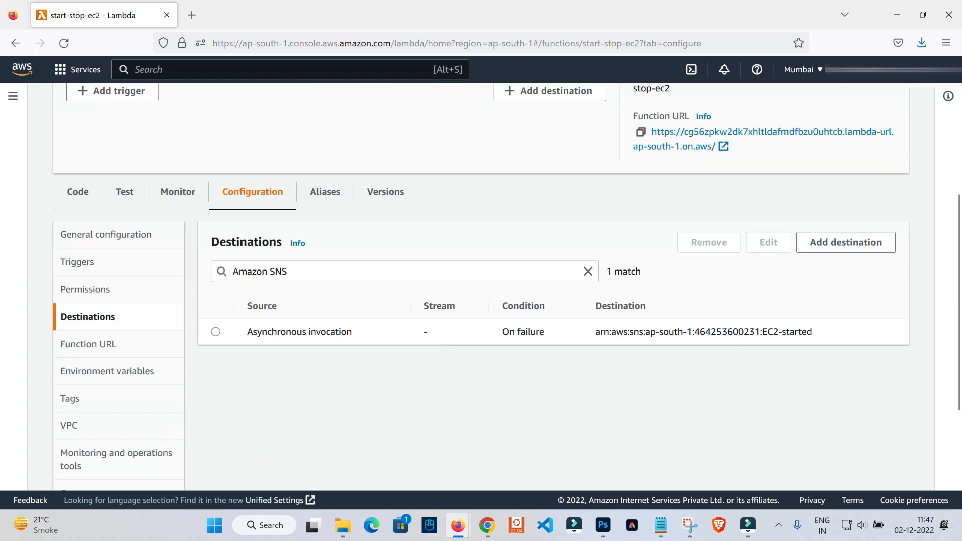
pyautogui.click(215, 332)
pyautogui.moveTo(779, 332); pyautogui.dragTo(824, 334)
pyautogui.tripleClick(825, 333)
pyautogui.click(593, 370)
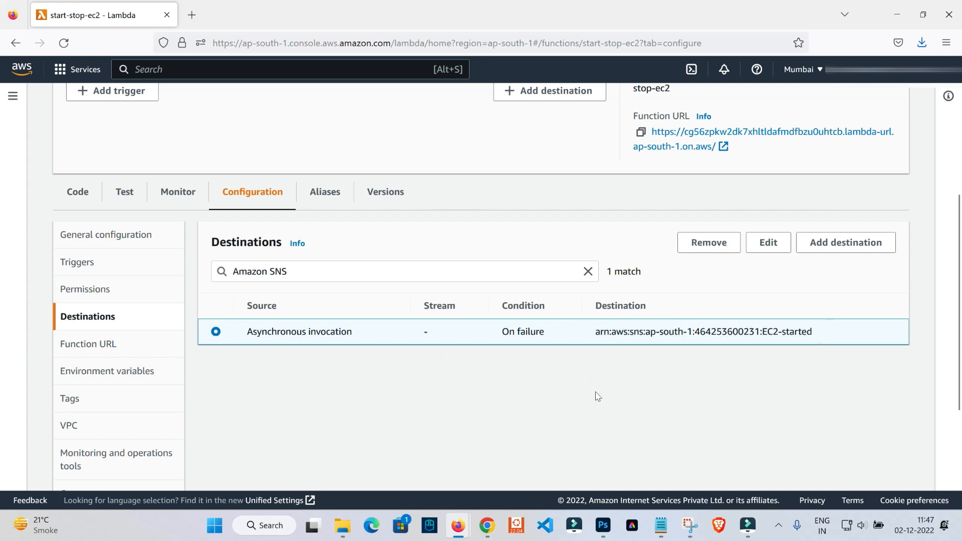
pyautogui.moveTo(837, 332); pyautogui.dragTo(551, 332)
pyautogui.click(672, 361)
pyautogui.moveTo(837, 333); pyautogui.dragTo(612, 333)
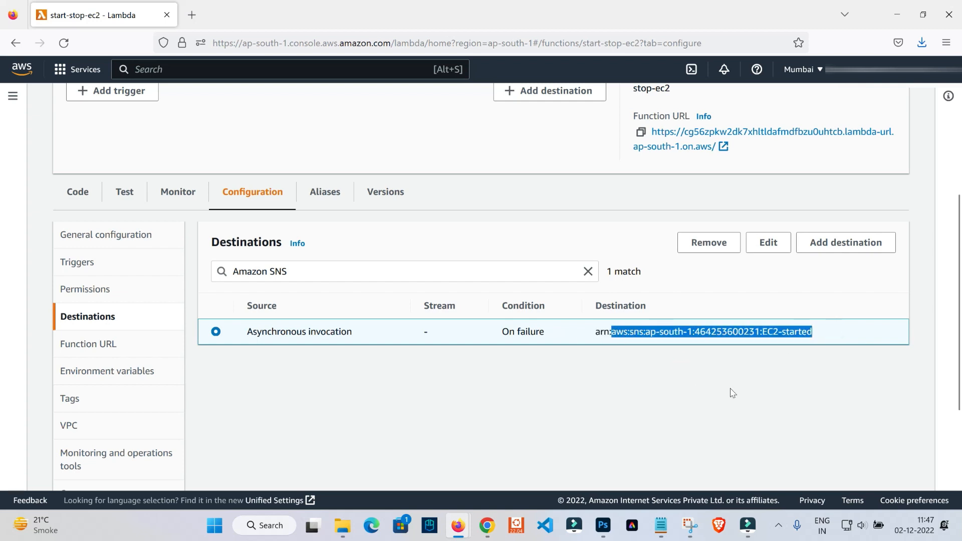
# Return to the function's code and examine the EC2 client line, the stop_instances call and the list of instance IDs.
pyautogui.scroll(5, 414, 410)
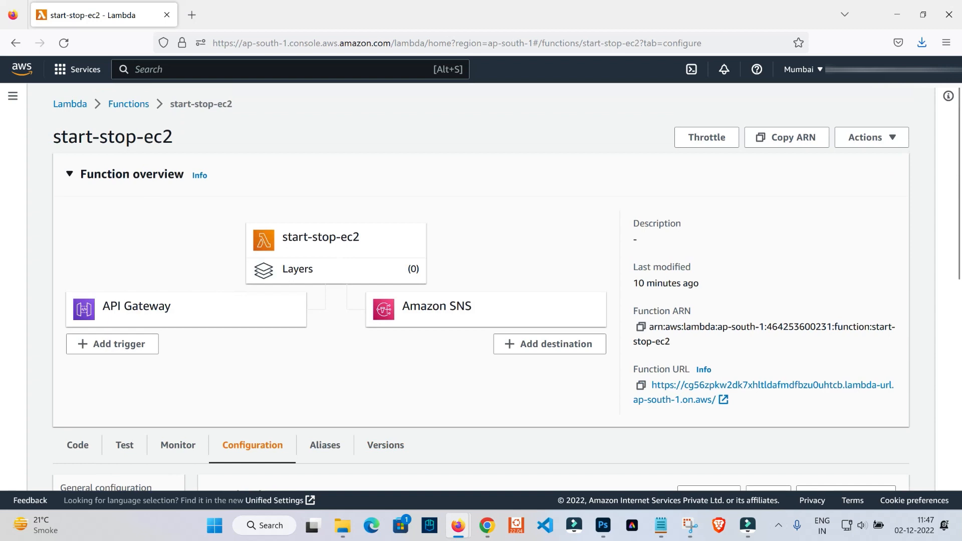
pyautogui.click(296, 267)
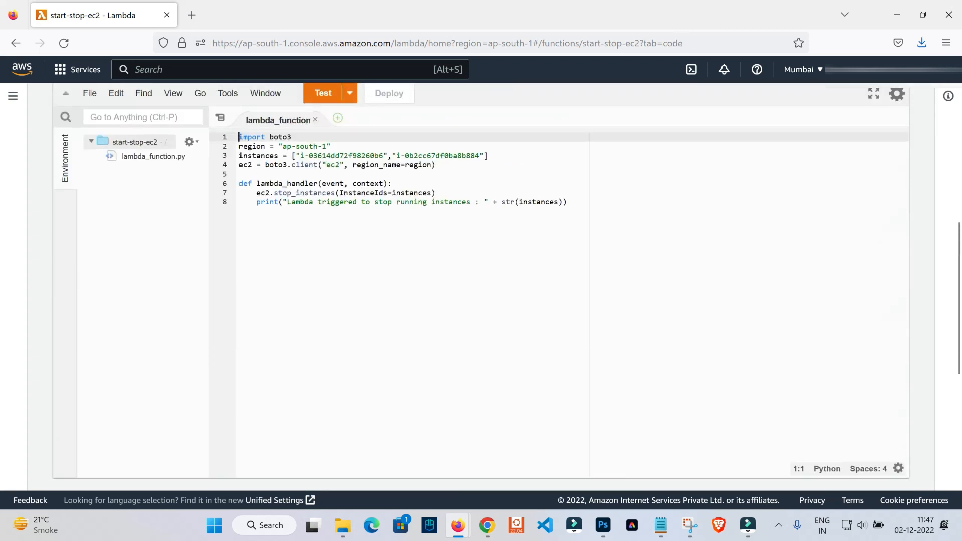
pyautogui.moveTo(464, 237); pyautogui.dragTo(241, 236)
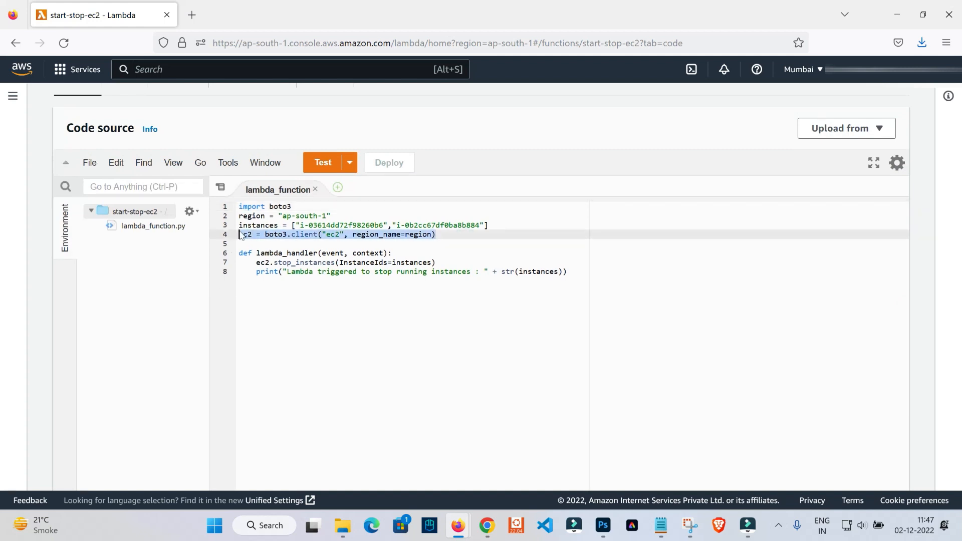
pyautogui.hotkey('ctrl', 'End')
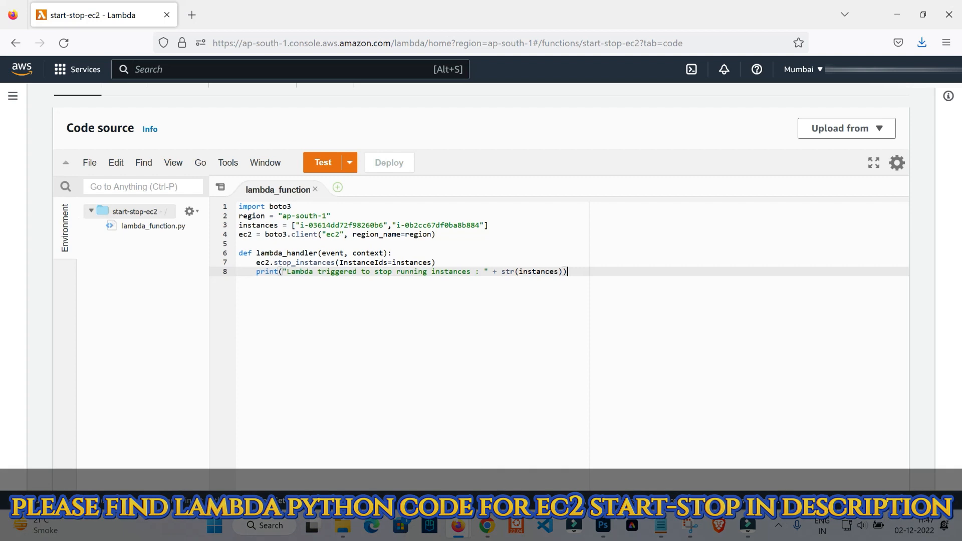
pyautogui.click(454, 261)
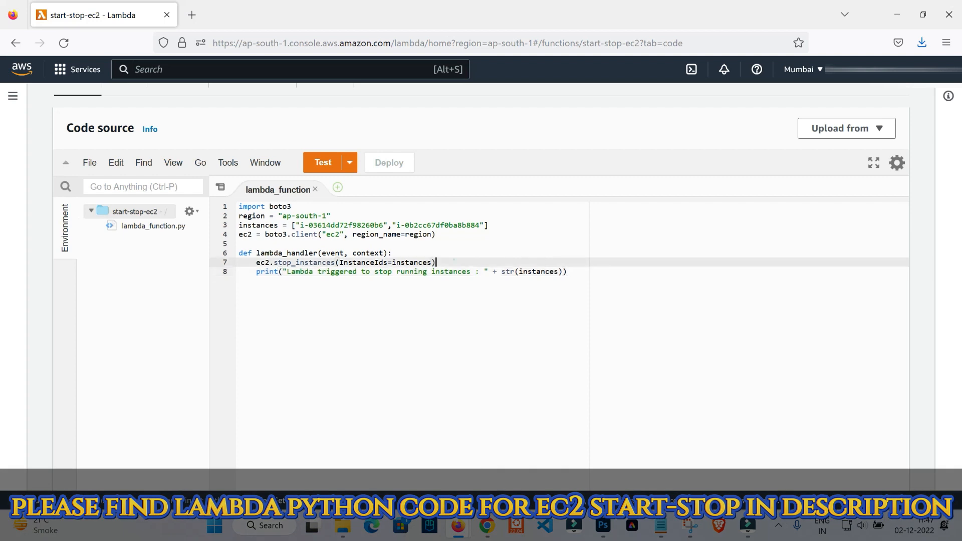
pyautogui.click(415, 292)
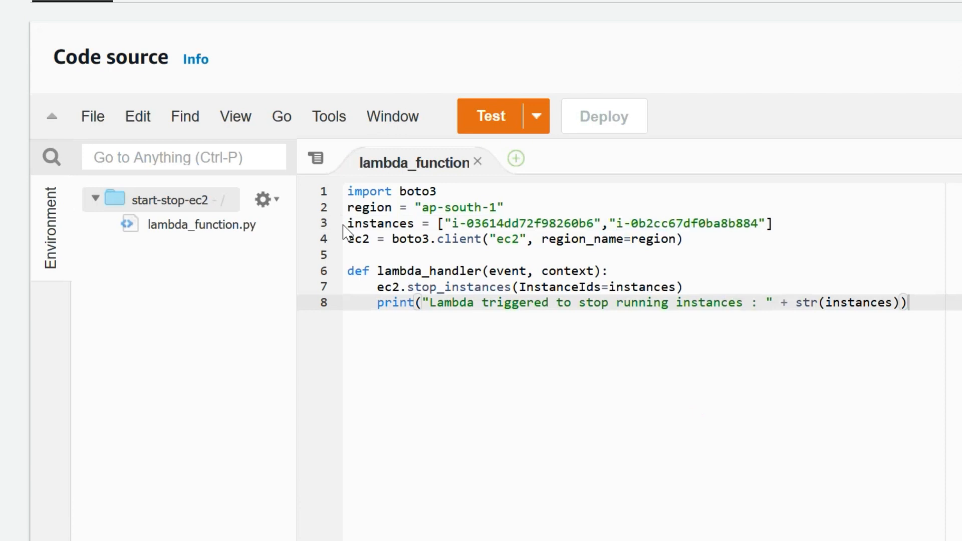
pyautogui.click(237, 224)
pyautogui.moveTo(460, 224); pyautogui.dragTo(768, 224)
pyautogui.click(617, 419)
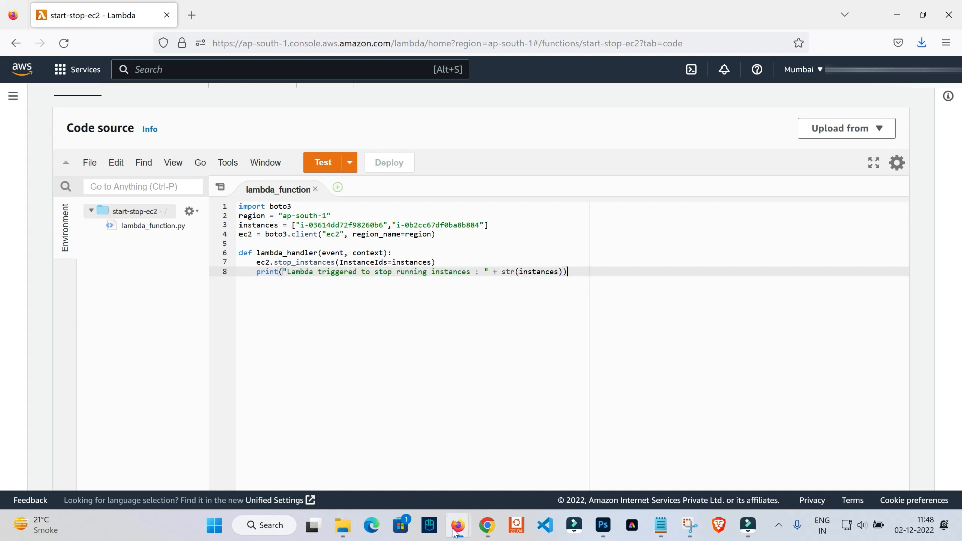
# Start the Jenkins_Server and App_server EC2 instances together and refresh the instance list.
pyautogui.moveTo(201, 166); pyautogui.dragTo(666, 241)
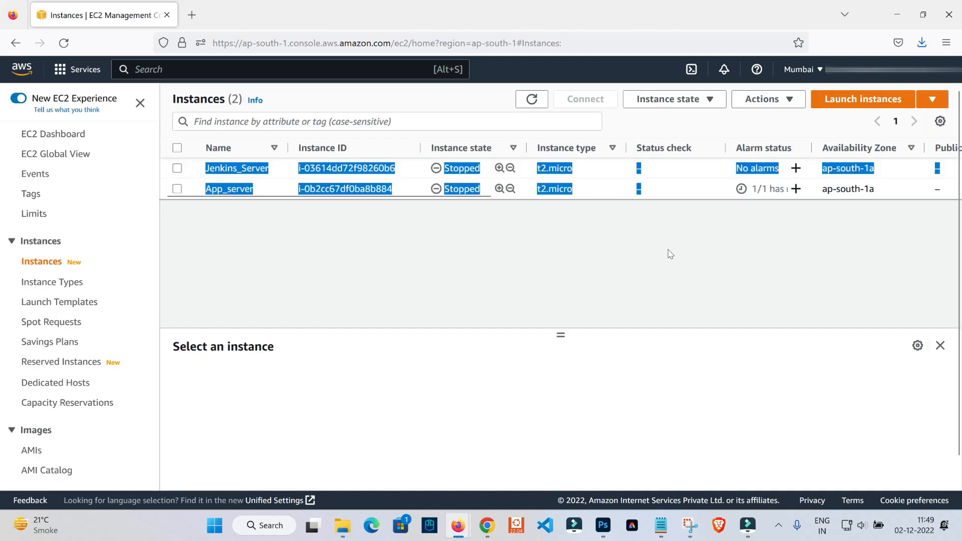
pyautogui.click(177, 168)
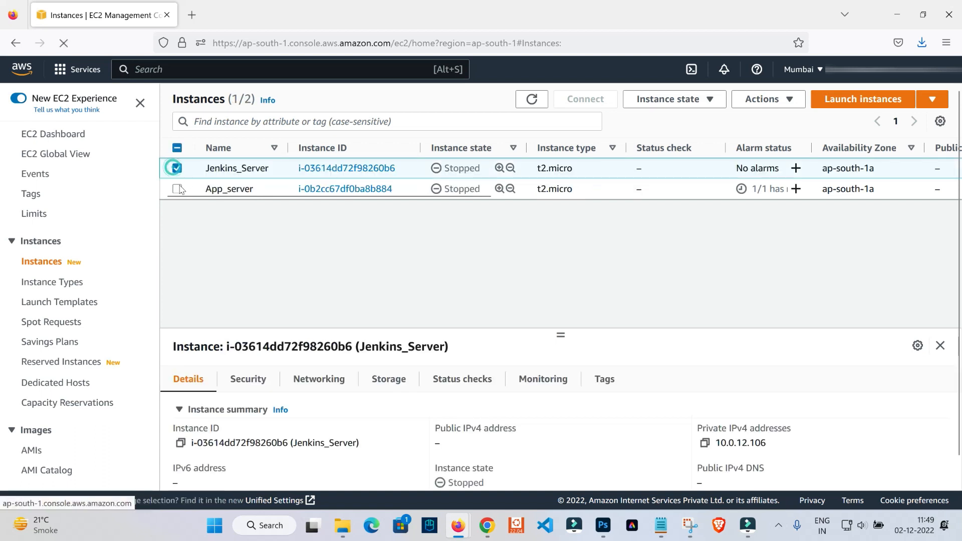
pyautogui.click(178, 189)
pyautogui.click(672, 98)
pyautogui.click(680, 143)
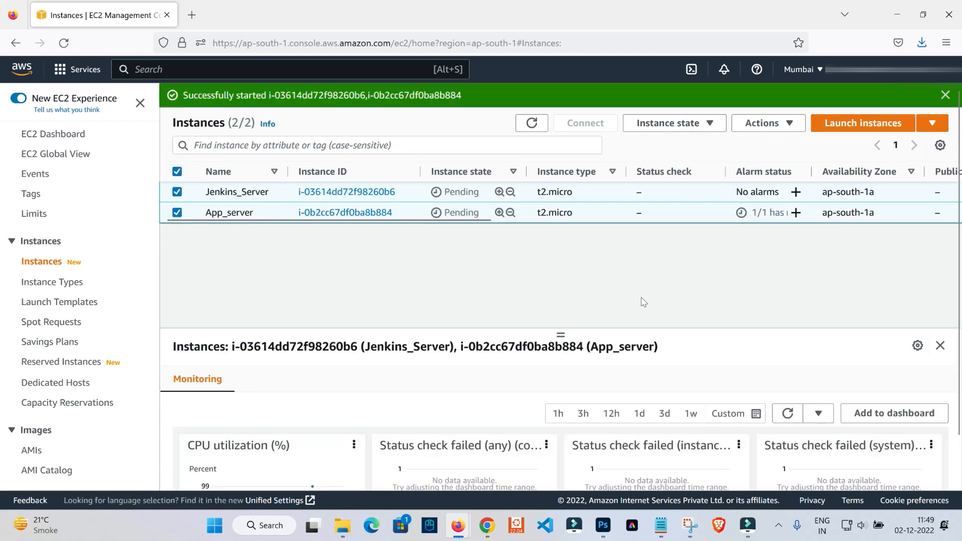
pyautogui.click(532, 125)
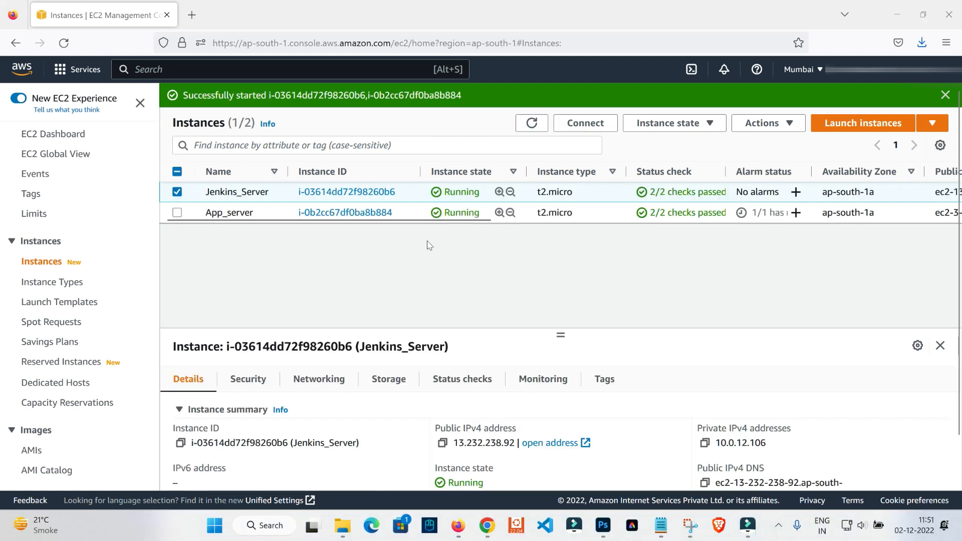
# Examine the state and status checks of both EC2 instances and bring the start-stop-ec2 Lambda window in front of the list.
pyautogui.moveTo(191, 168); pyautogui.dragTo(750, 265)
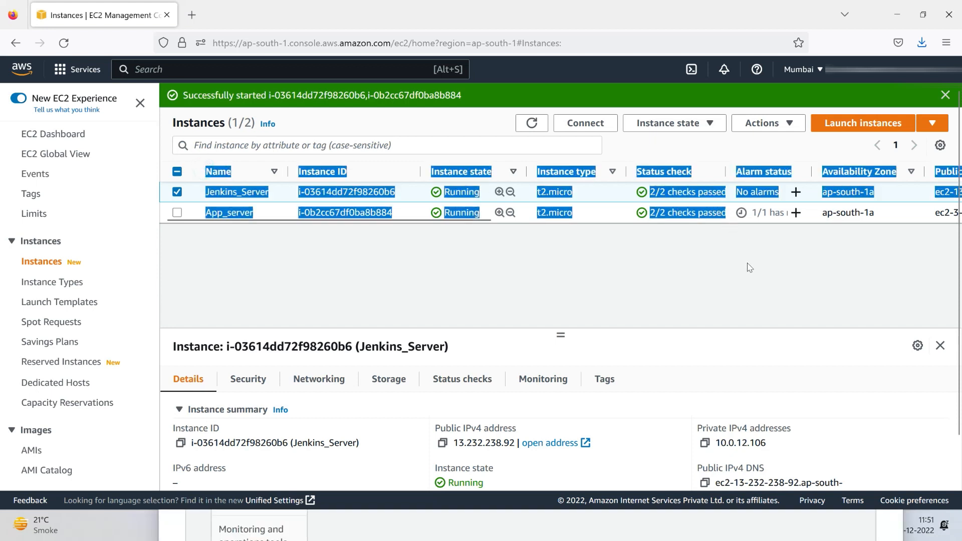
pyautogui.click(640, 257)
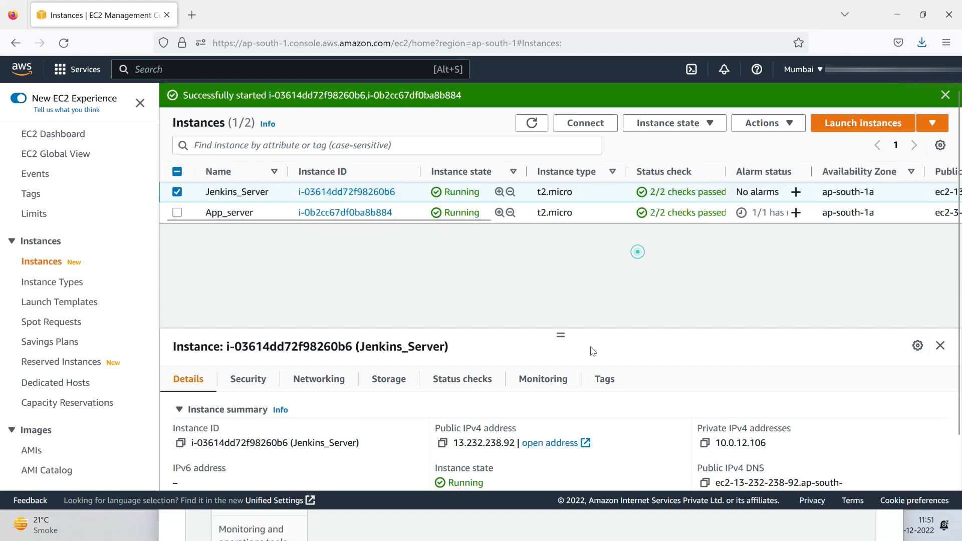
pyautogui.click(568, 534)
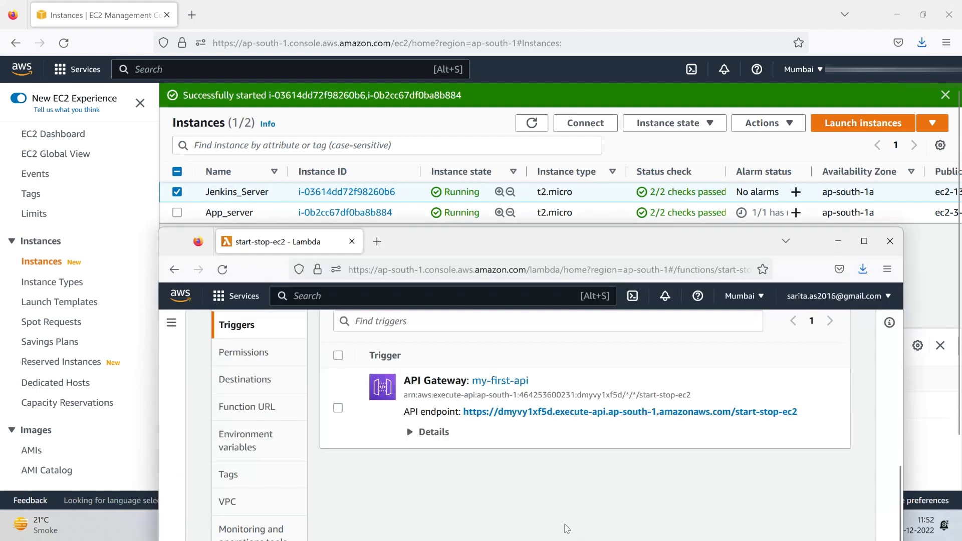
pyautogui.moveTo(459, 245); pyautogui.dragTo(429, 242)
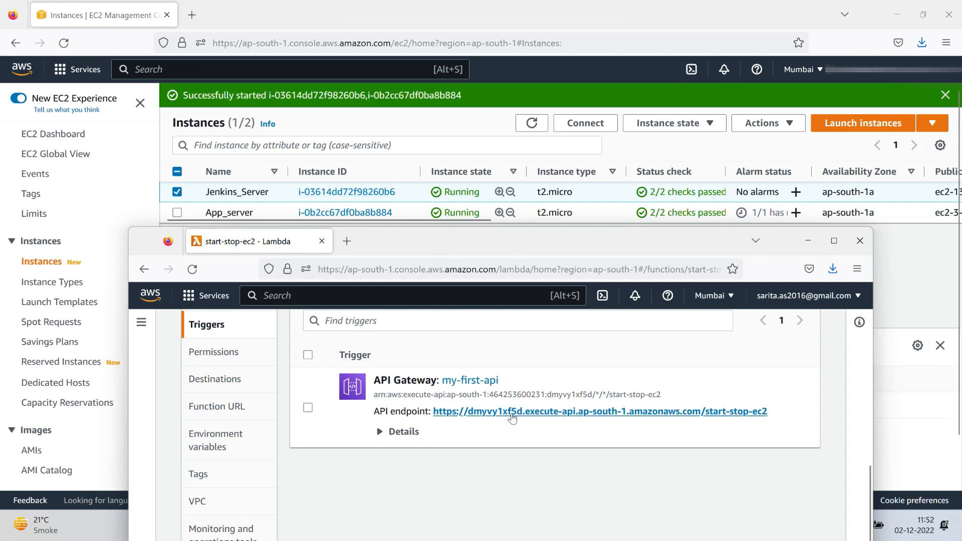
# Invoke the function by opening the my-first-api trigger's API endpoint, and refresh the EC2 instance list.
pyautogui.moveTo(359, 419); pyautogui.dragTo(786, 420)
pyautogui.click(671, 441)
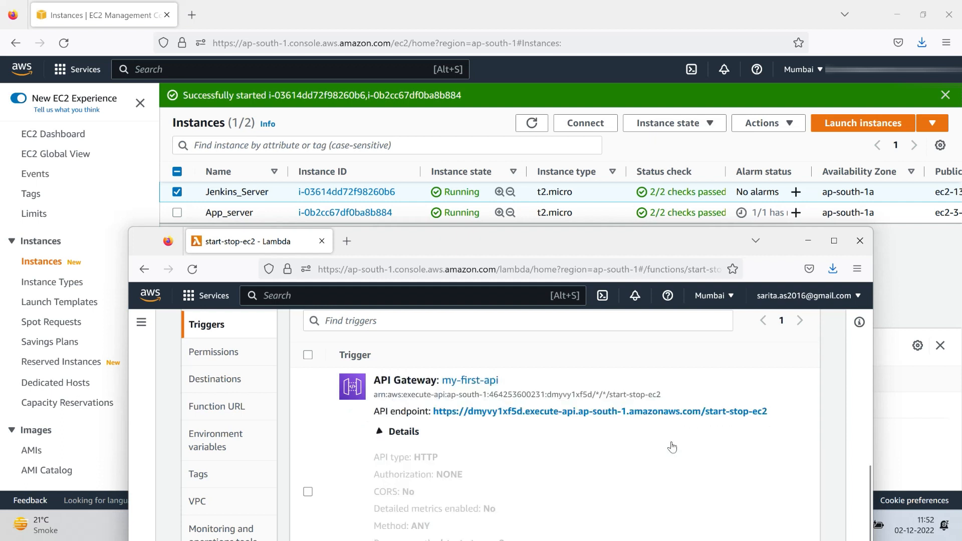
pyautogui.click(593, 416)
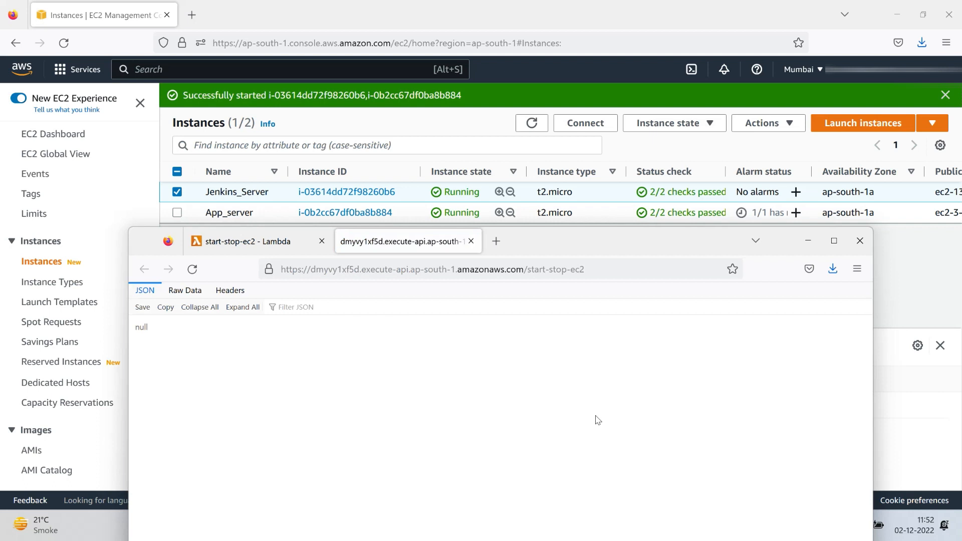
pyautogui.moveTo(170, 331); pyautogui.dragTo(134, 327)
pyautogui.click(289, 352)
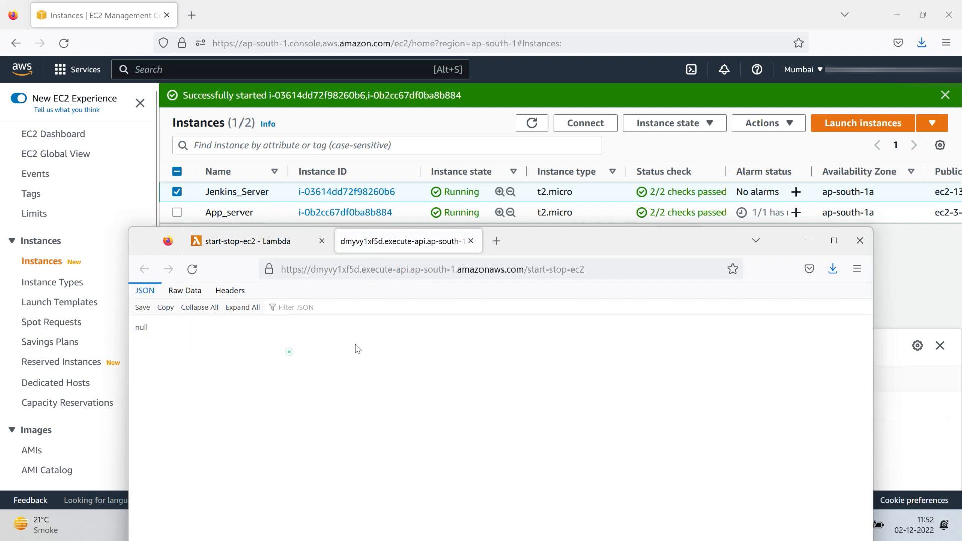
pyautogui.click(532, 125)
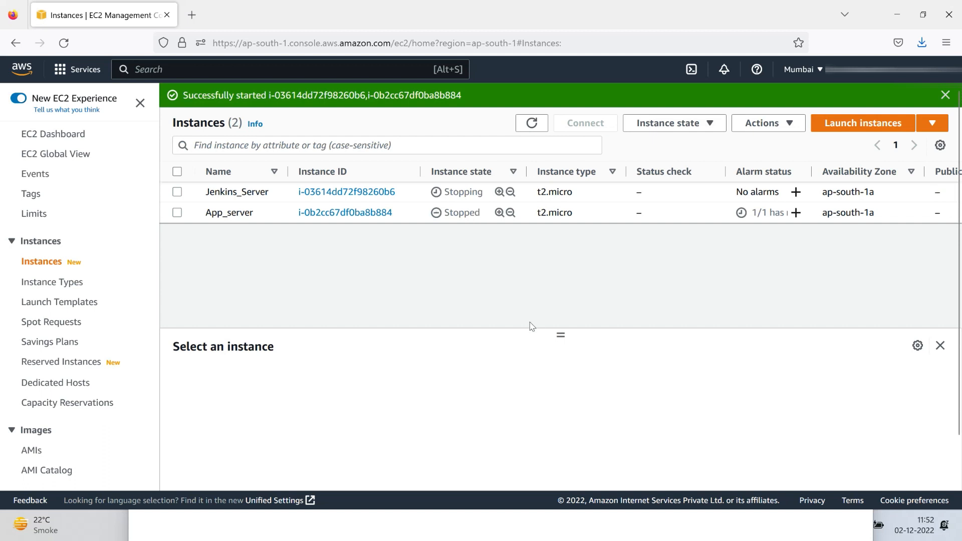
# Close the API endpoint's response page and show the start-stop-ec2 Lambda window full screen.
pyautogui.hotkey('alt', 'Tab')
pyautogui.click(471, 241)
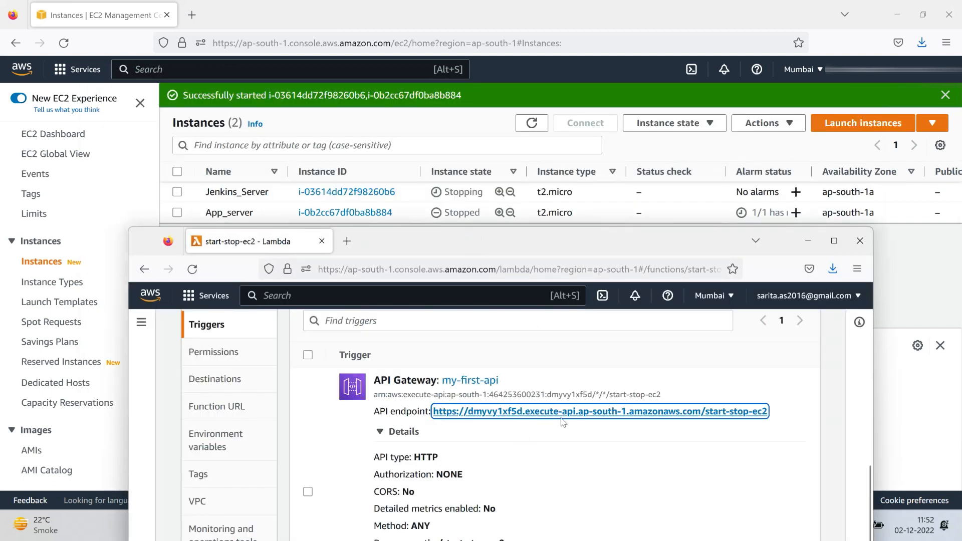
pyautogui.click(834, 241)
pyautogui.scroll(8, 521, 301)
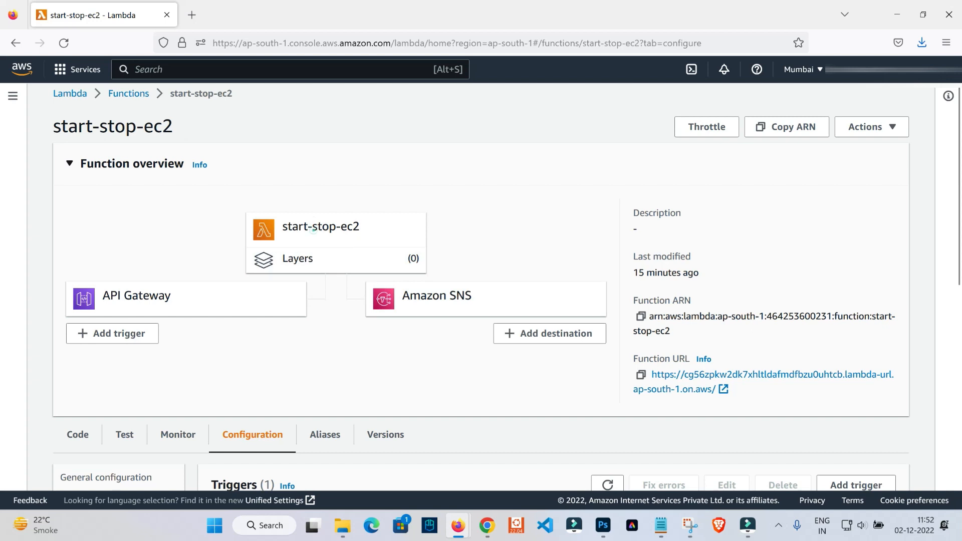
pyautogui.scroll(-7, 313, 228)
pyautogui.scroll(4, 274, 141)
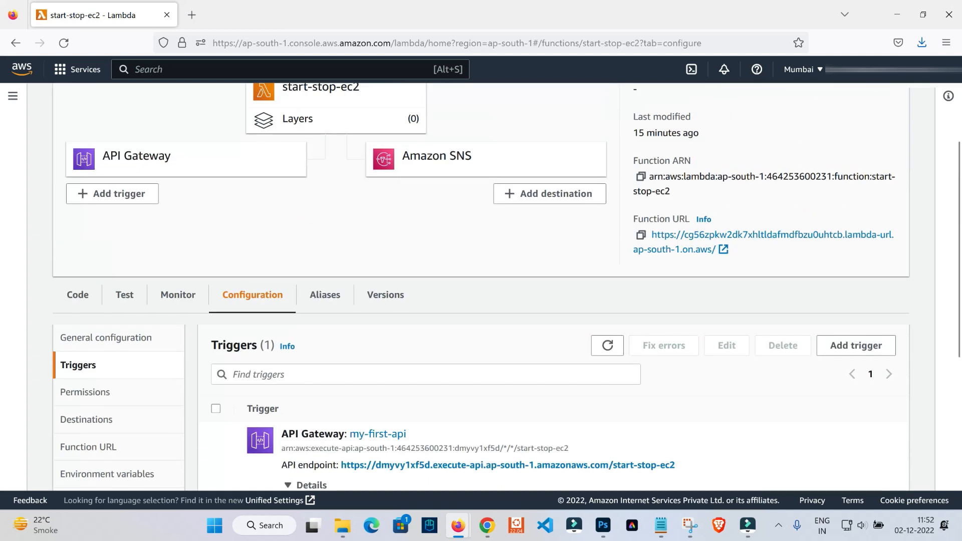
# Open the start-stop-ec2 function's code source and look over the instance-stopping code in lambda_function.
pyautogui.click(275, 123)
pyautogui.scroll(5, 262, 121)
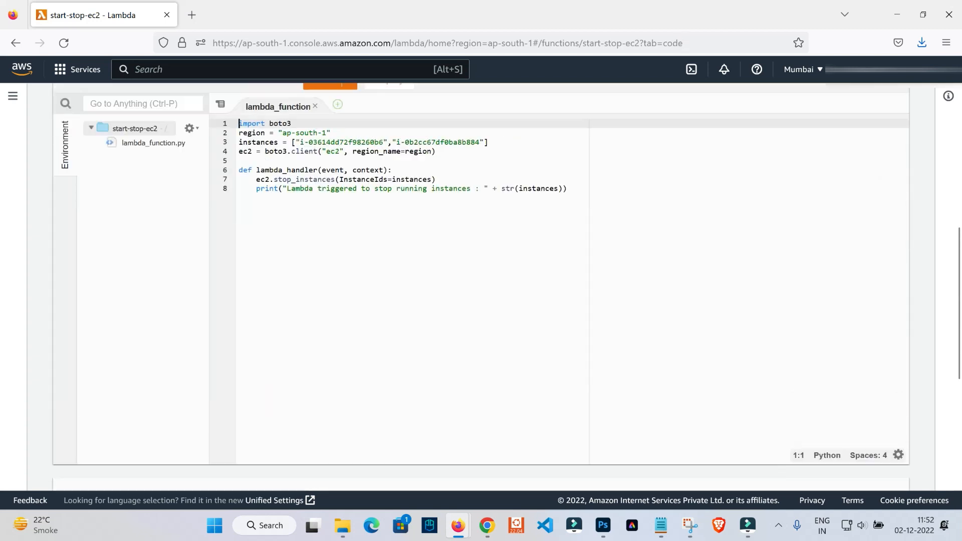
pyautogui.scroll(4, 370, 236)
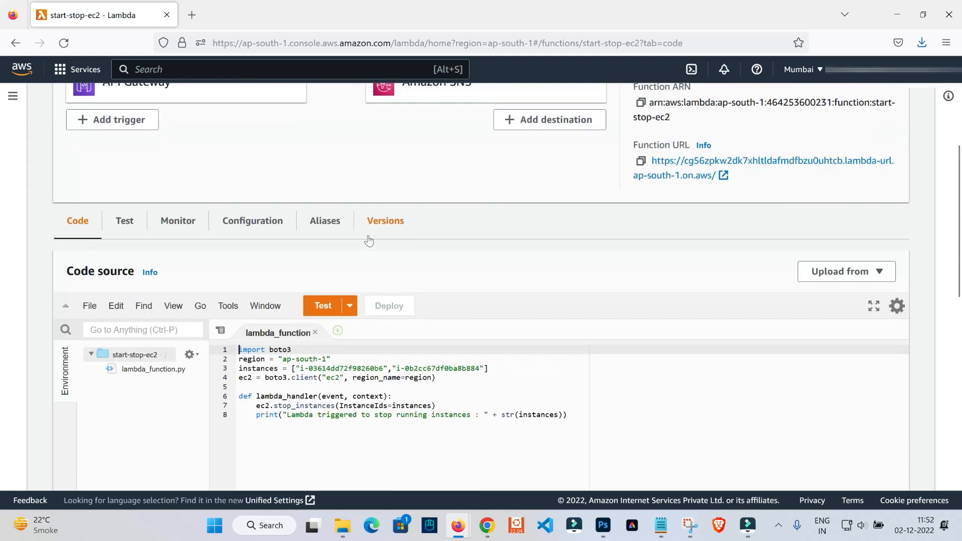
pyautogui.scroll(4, 555, 314)
# Open the function's Amazon SNS destination and examine the EC2-started topic in its destination ARN.
pyautogui.click(465, 299)
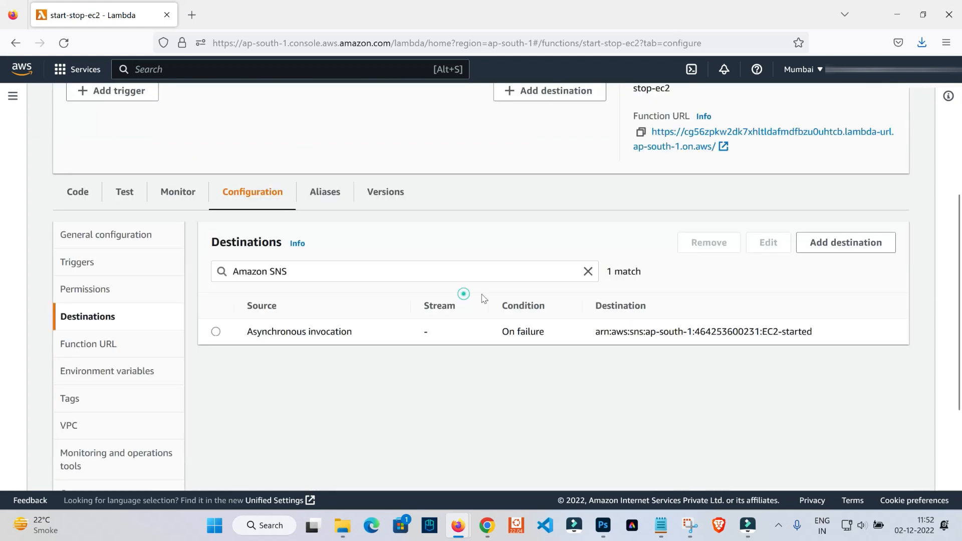
pyautogui.scroll(4, 466, 291)
pyautogui.scroll(-5, 466, 289)
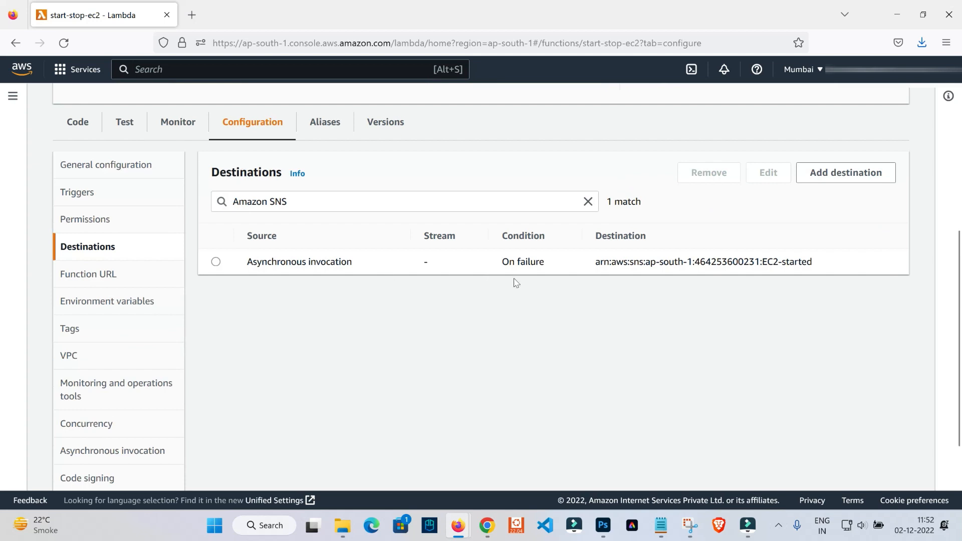
pyautogui.moveTo(836, 261); pyautogui.dragTo(754, 262)
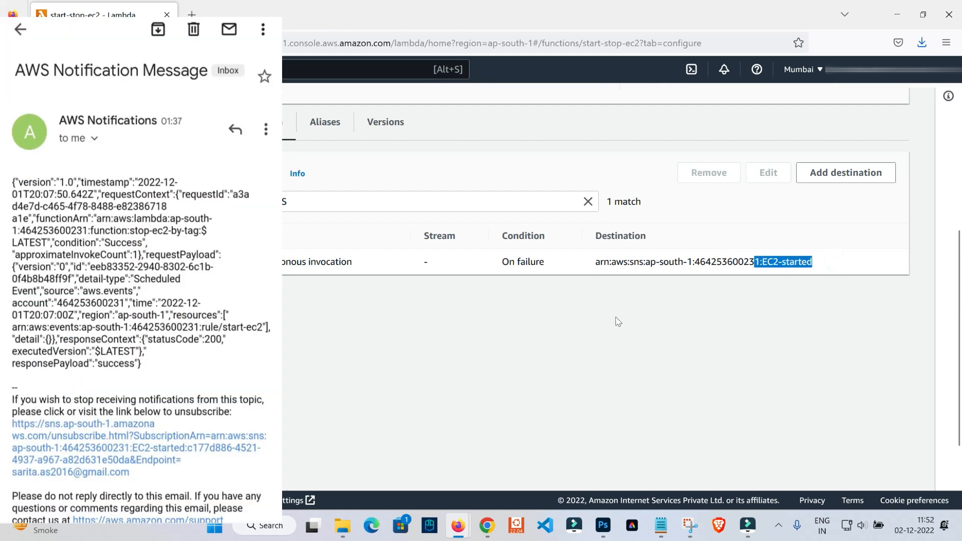
pyautogui.scroll(4, 606, 331)
pyautogui.scroll(2, 601, 336)
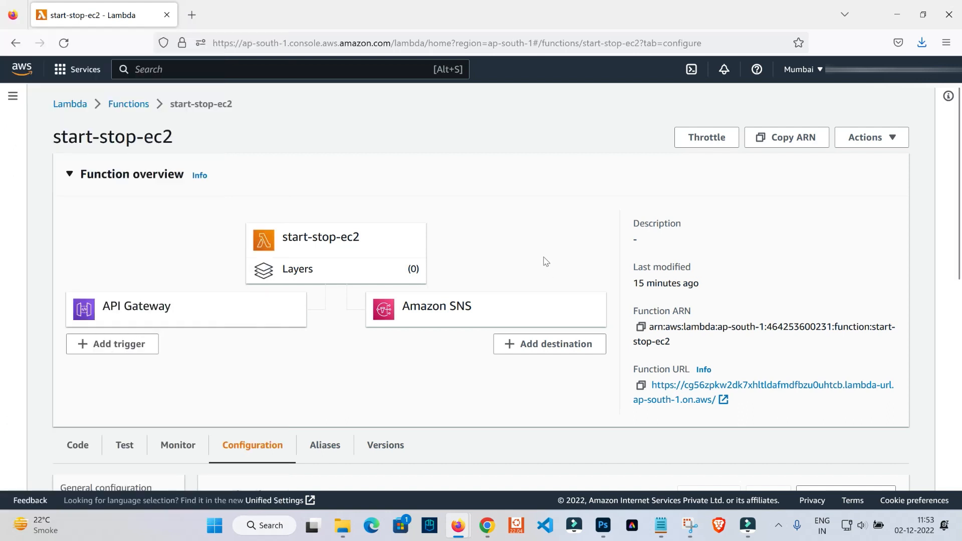
pyautogui.scroll(-7, 538, 260)
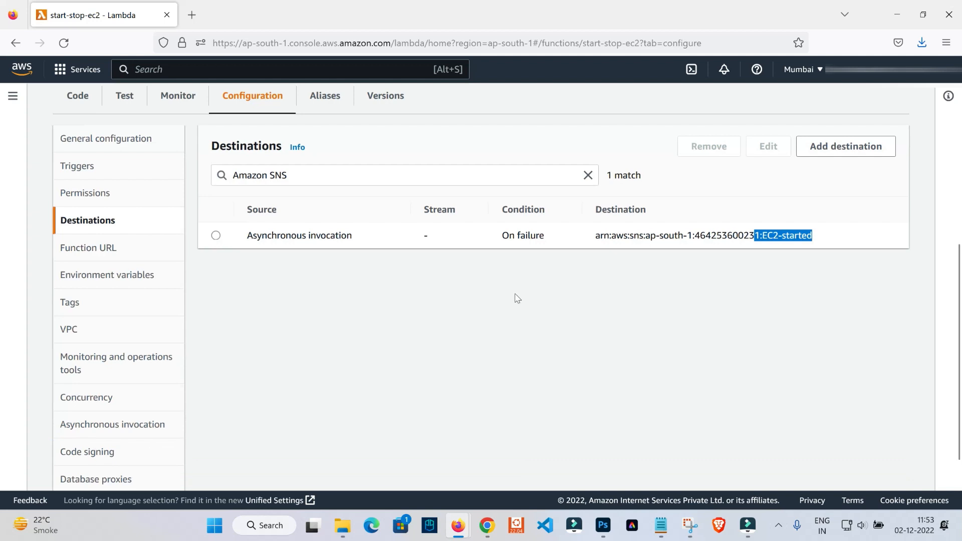
pyautogui.scroll(7, 517, 298)
# Open the function's API Gateway trigger and examine the API endpoint URL of my-first-api.
pyautogui.click(163, 307)
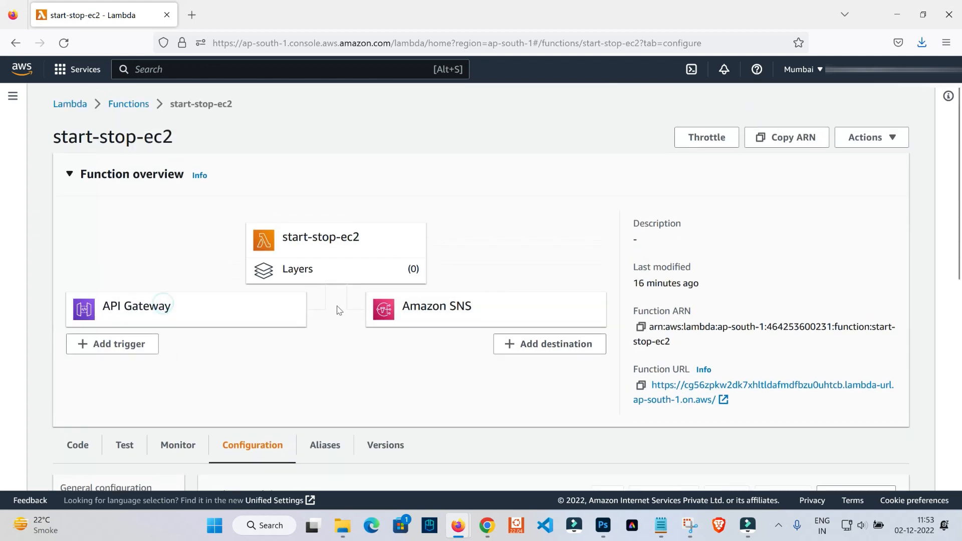
pyautogui.moveTo(699, 339); pyautogui.dragTo(339, 335)
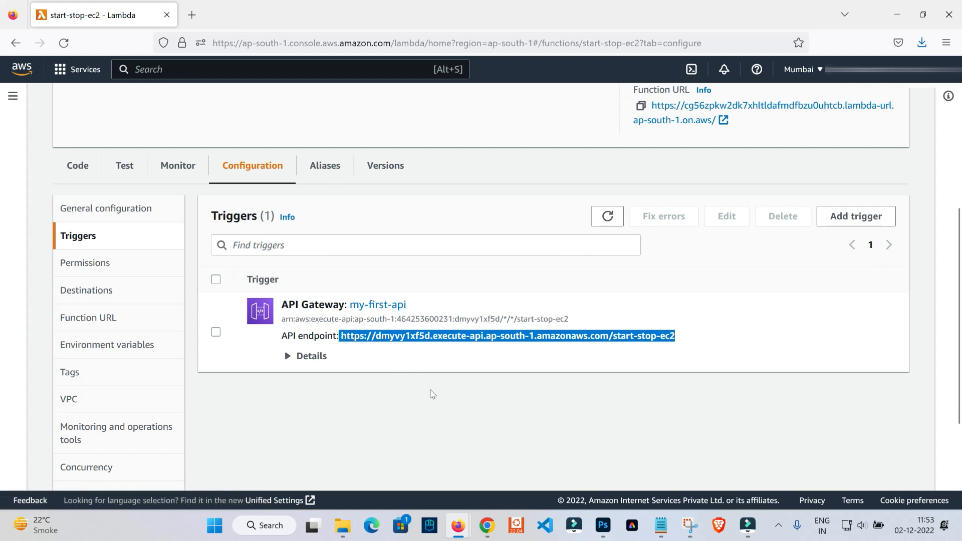
pyautogui.scroll(4, 431, 394)
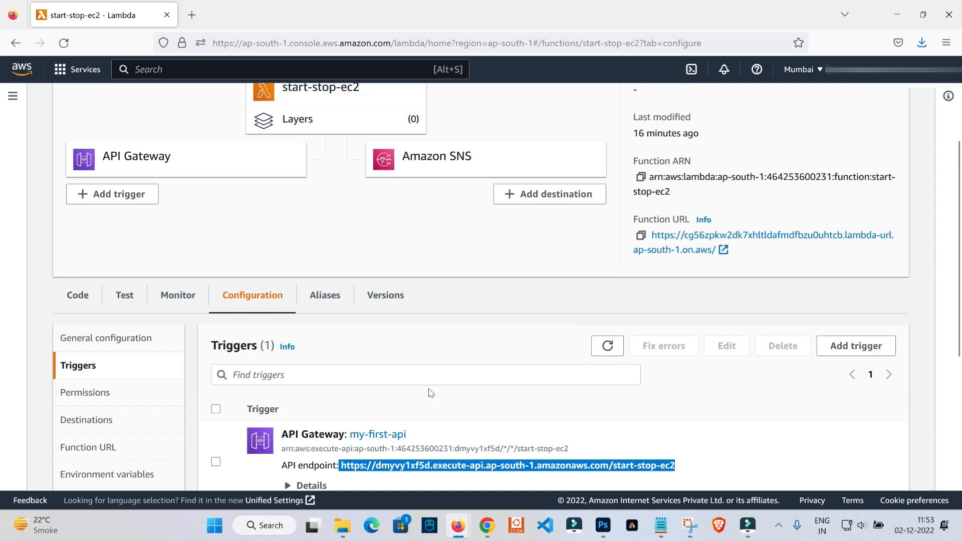
pyautogui.scroll(-4, 431, 394)
pyautogui.click(723, 346)
pyautogui.scroll(4, 701, 351)
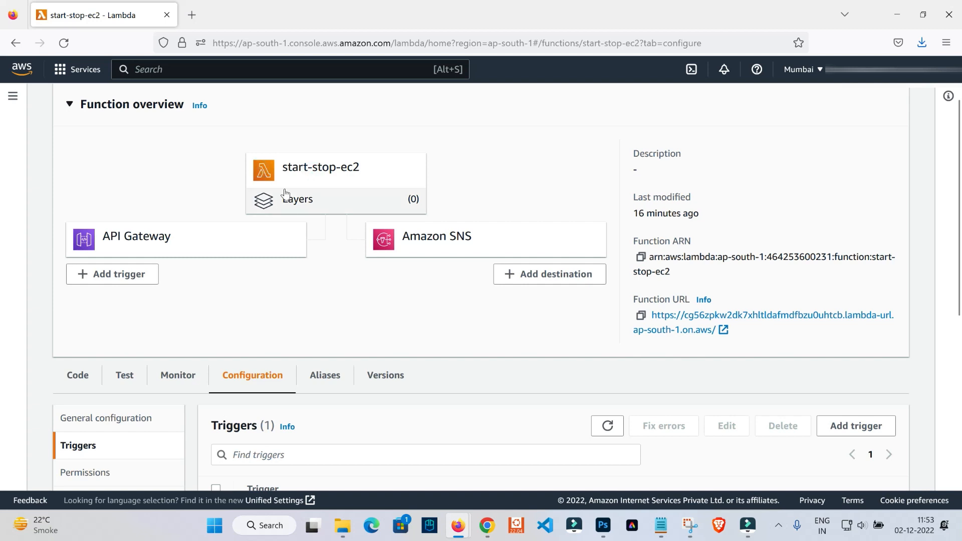
# Change the stop_instances call in lambda_function to start_instances and deploy the function.
pyautogui.click(293, 205)
pyautogui.scroll(6, 367, 239)
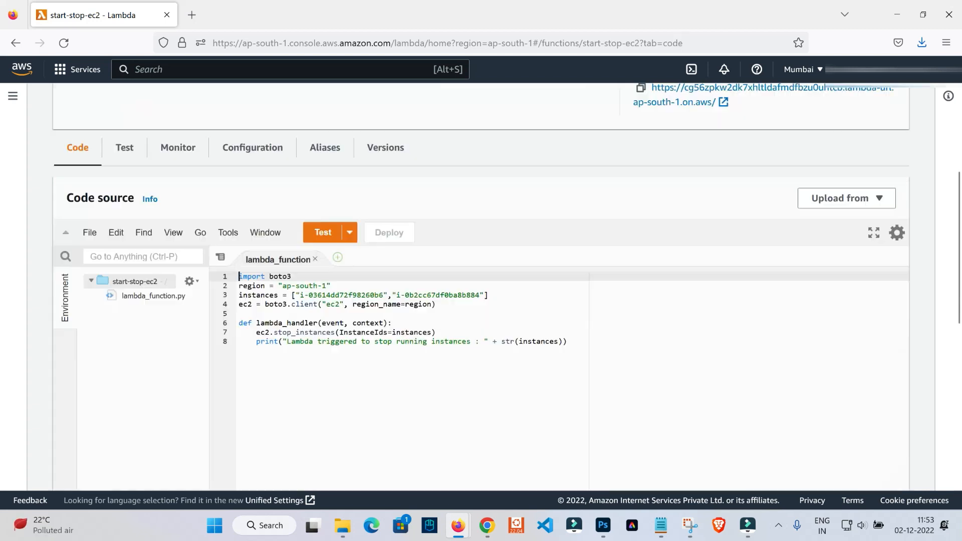
pyautogui.click(291, 332)
pyautogui.press('BackSpace')
pyautogui.press('BackSpace')
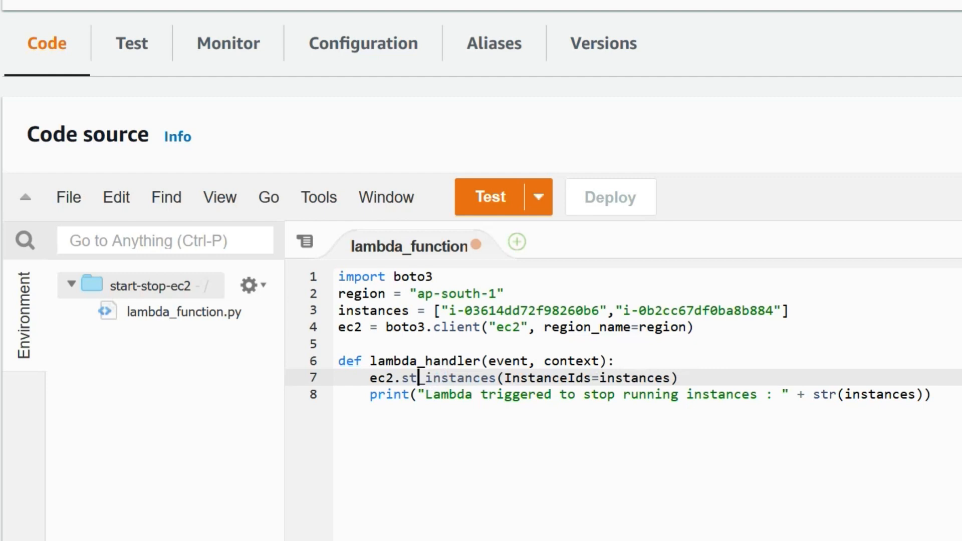
pyautogui.press('BackSpace')
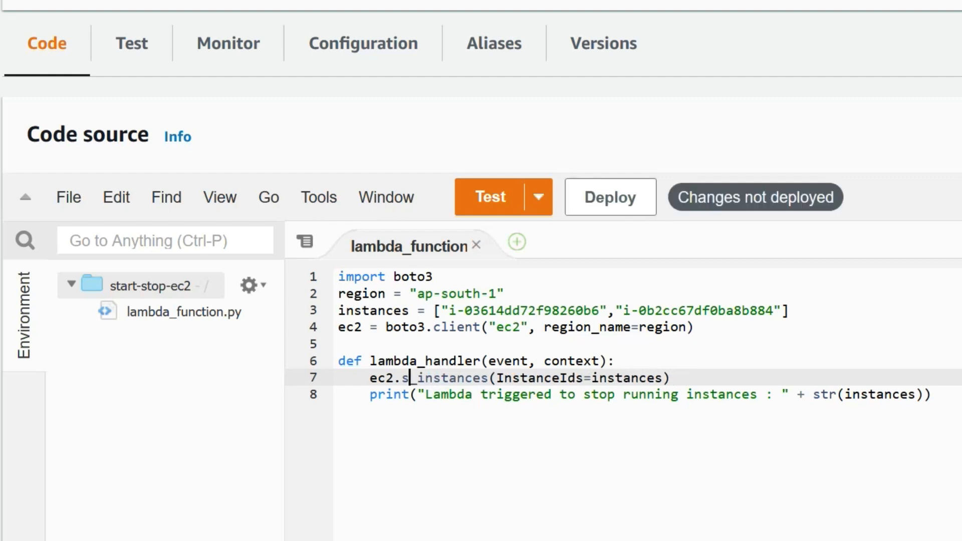
pyautogui.press('BackSpace')
pyautogui.write('start')
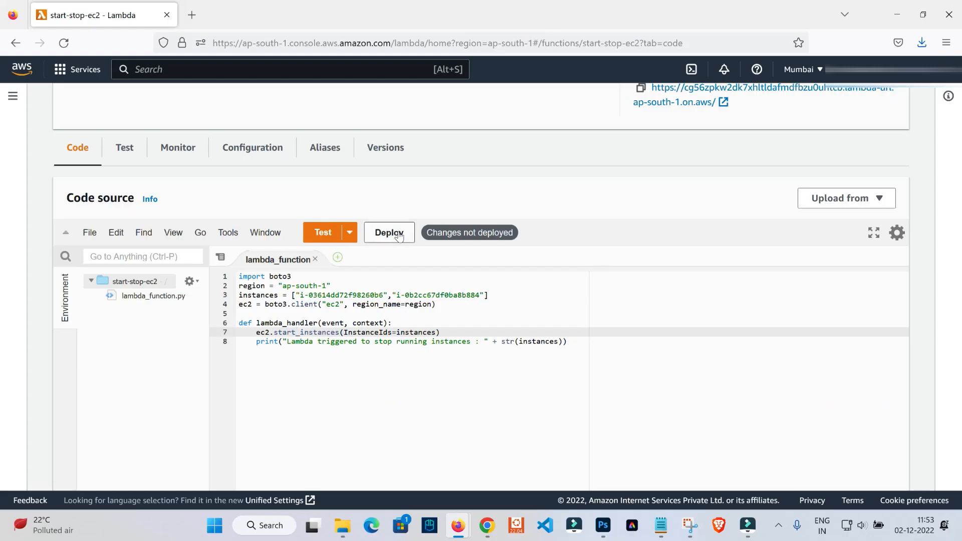
pyautogui.click(610, 196)
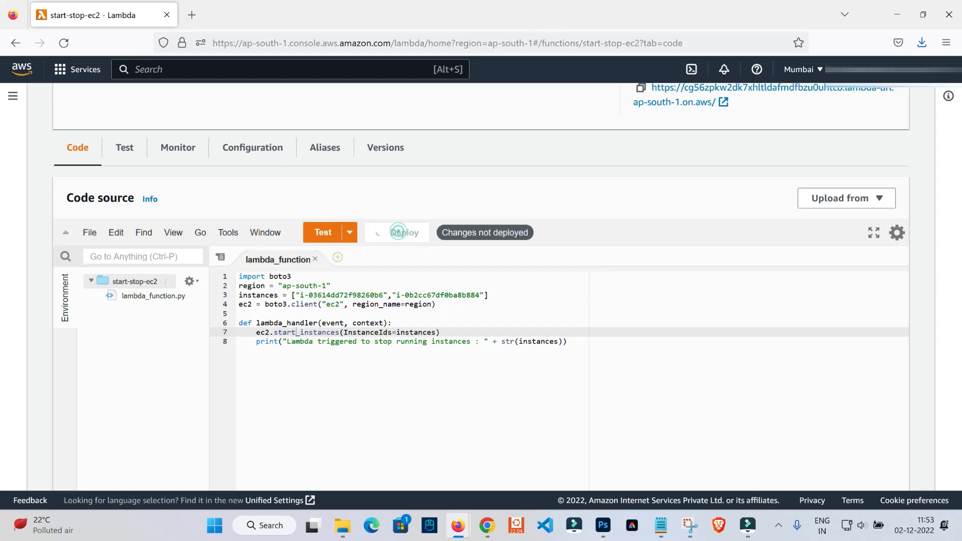
# Examine the my-first-api endpoint URL in the function's triggers and bring the EC2 instance list back into view.
pyautogui.scroll(-3, 873, 265)
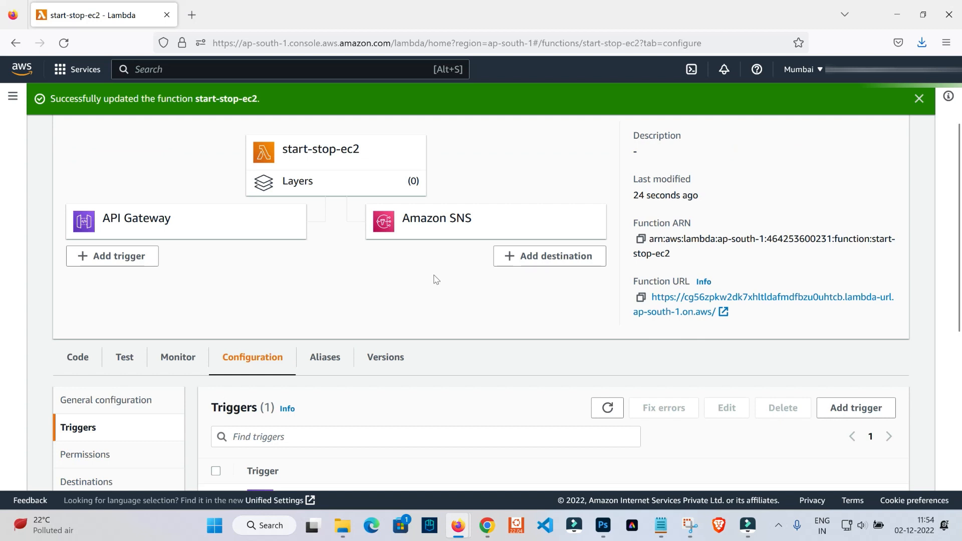
pyautogui.scroll(-5, 435, 279)
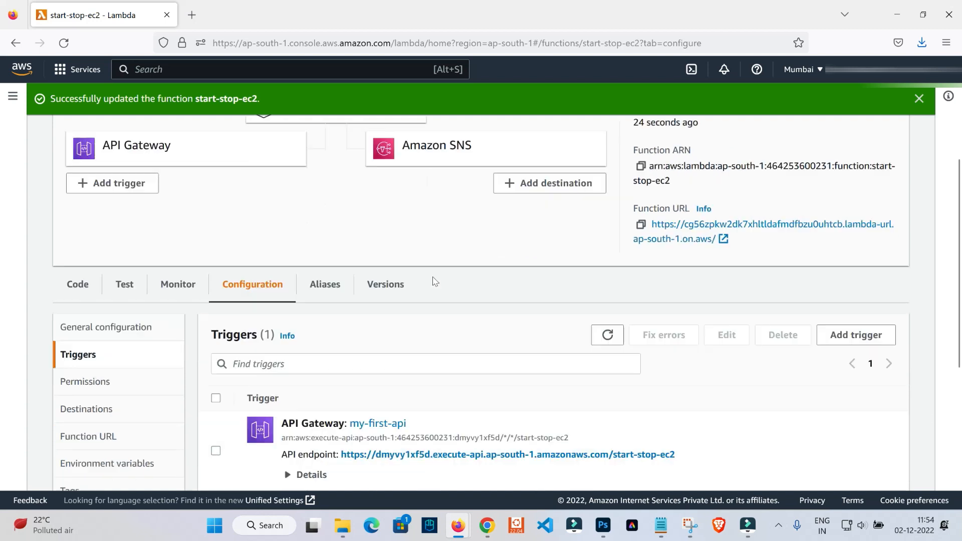
pyautogui.moveTo(723, 322); pyautogui.dragTo(333, 318)
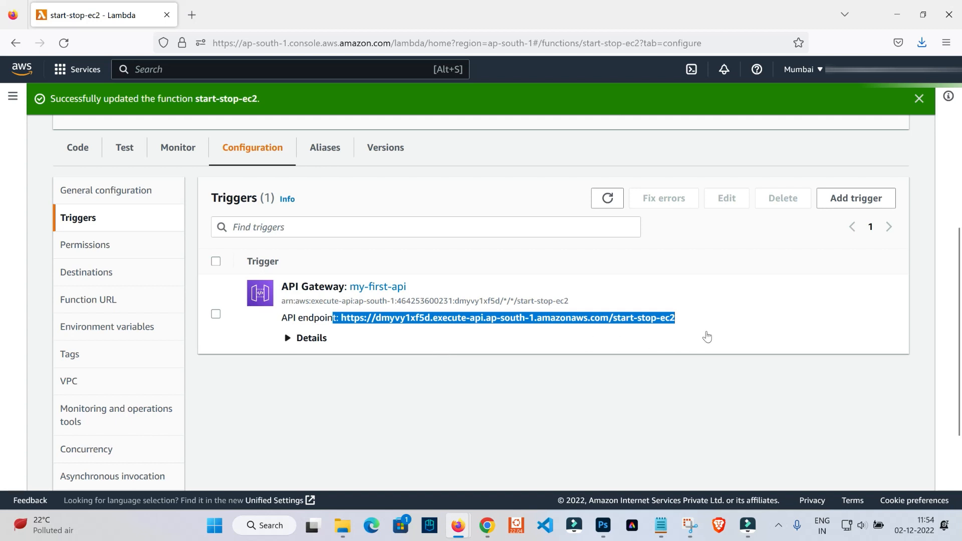
pyautogui.click(923, 15)
pyautogui.click(472, 127)
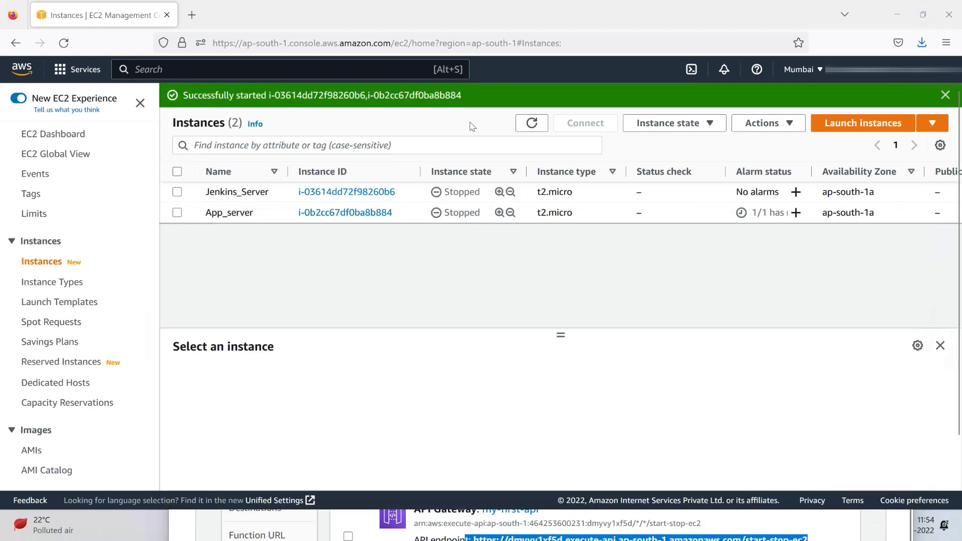
# Invoke the start-stop-ec2 function by opening its my-first-api endpoint URL, and return to the EC2 instance list.
pyautogui.click(532, 123)
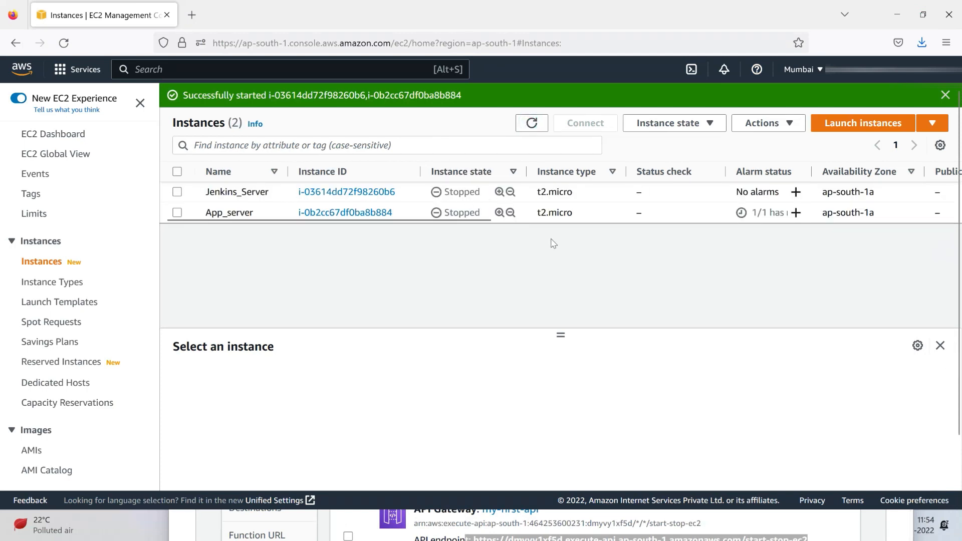
pyautogui.hotkey('alt', 'Tab')
pyautogui.moveTo(576, 248); pyautogui.dragTo(532, 151)
pyautogui.click(533, 464)
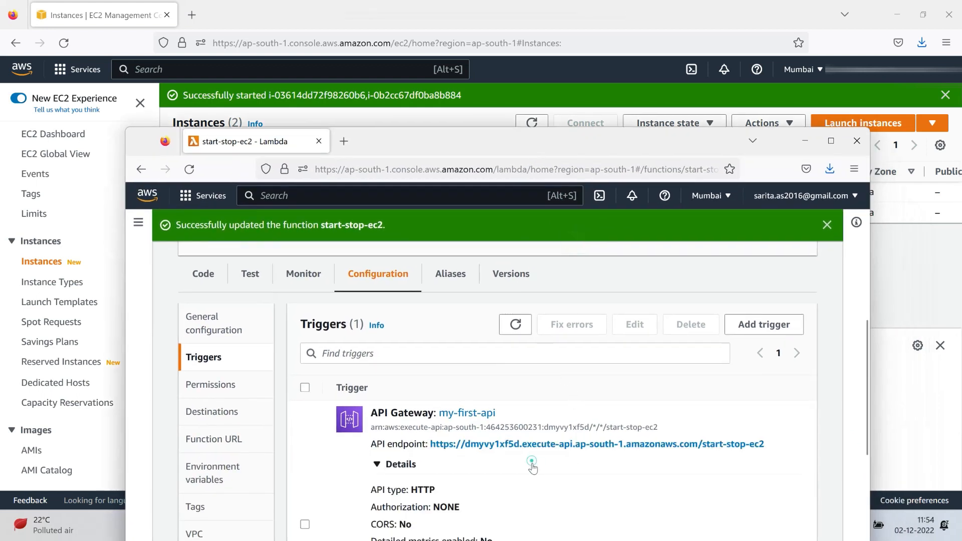
pyautogui.click(551, 445)
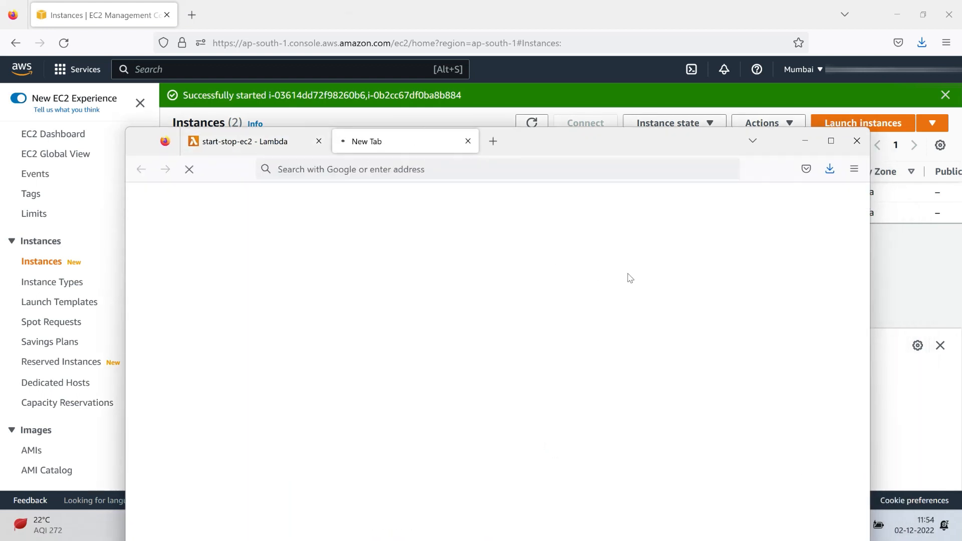
pyautogui.click(805, 141)
# Refresh the EC2 instance list repeatedly to check the state of Jenkins_Server and App_server.
pyautogui.click(533, 126)
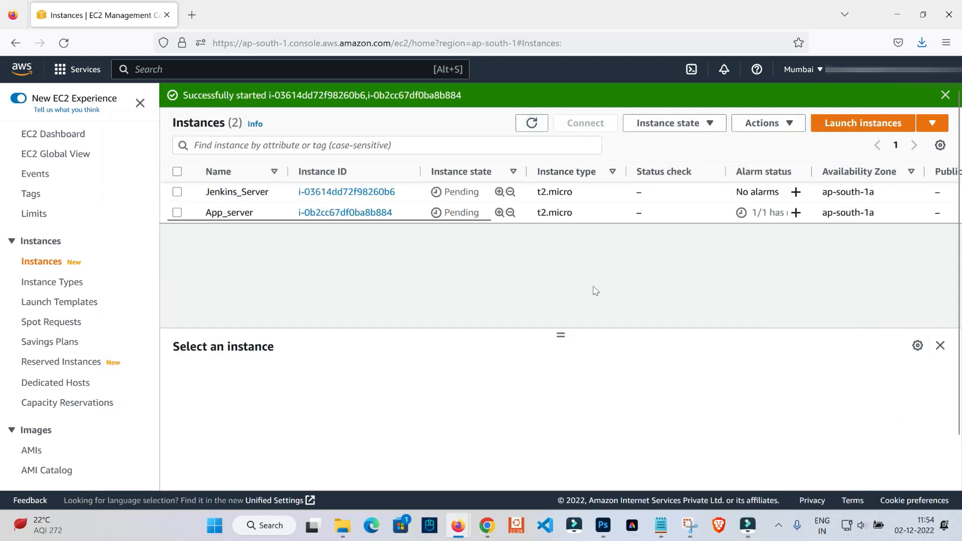
pyautogui.click(527, 127)
pyautogui.click(532, 126)
pyautogui.click(531, 128)
pyautogui.click(532, 129)
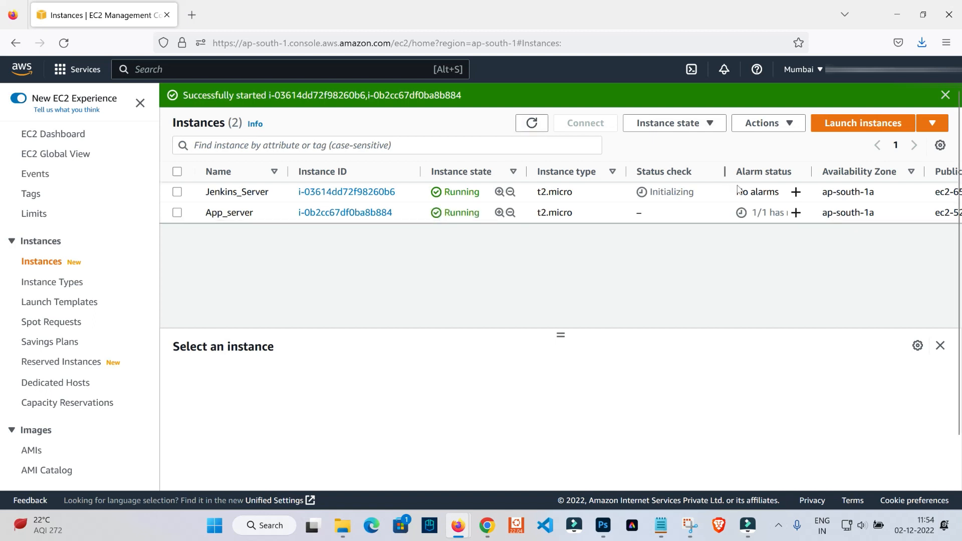
pyautogui.click(532, 129)
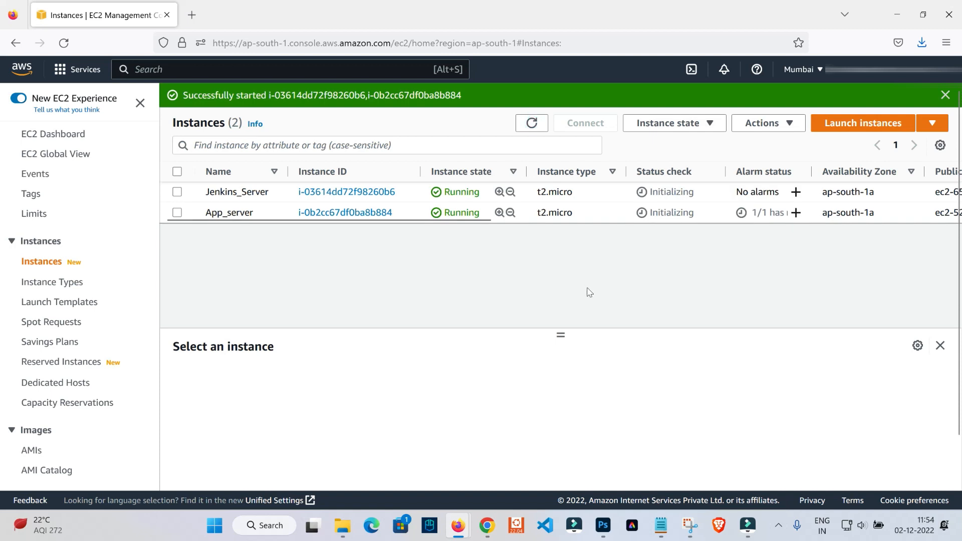
# Examine the API endpoint of the my-first-api trigger alongside the EC2 instance list.
pyautogui.moveTo(784, 446); pyautogui.dragTo(370, 443)
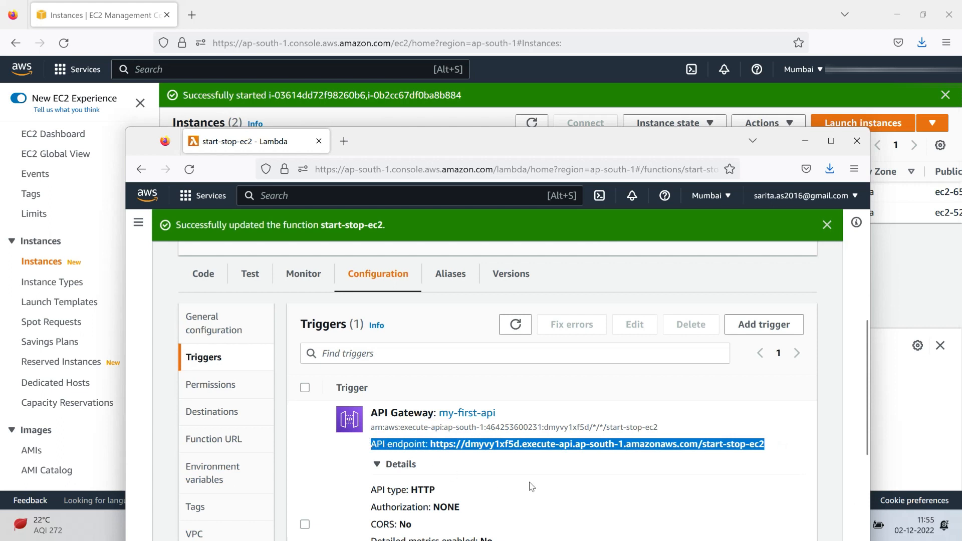
pyautogui.hotkey('alt', 'Tab')
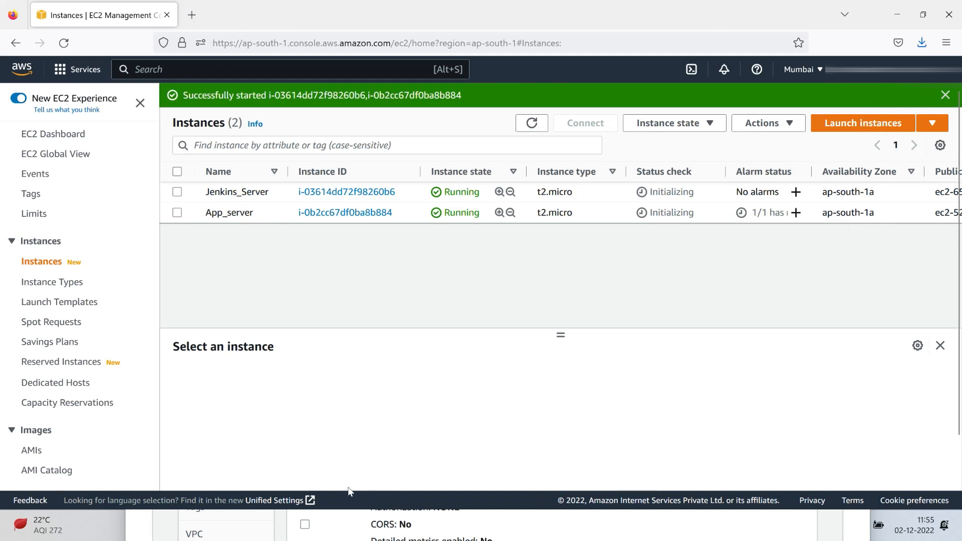
pyautogui.click(346, 512)
pyautogui.click(810, 136)
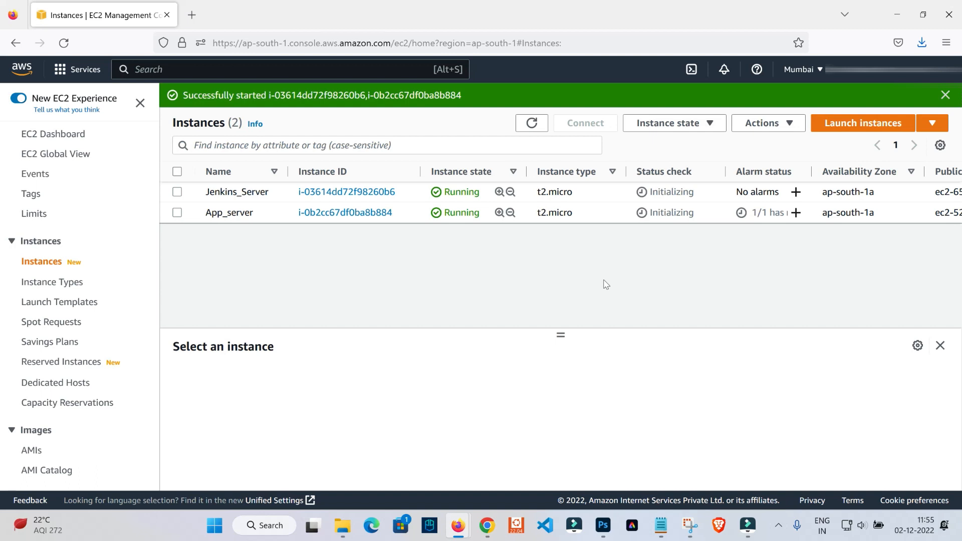
pyautogui.hotkey('alt', 'Tab')
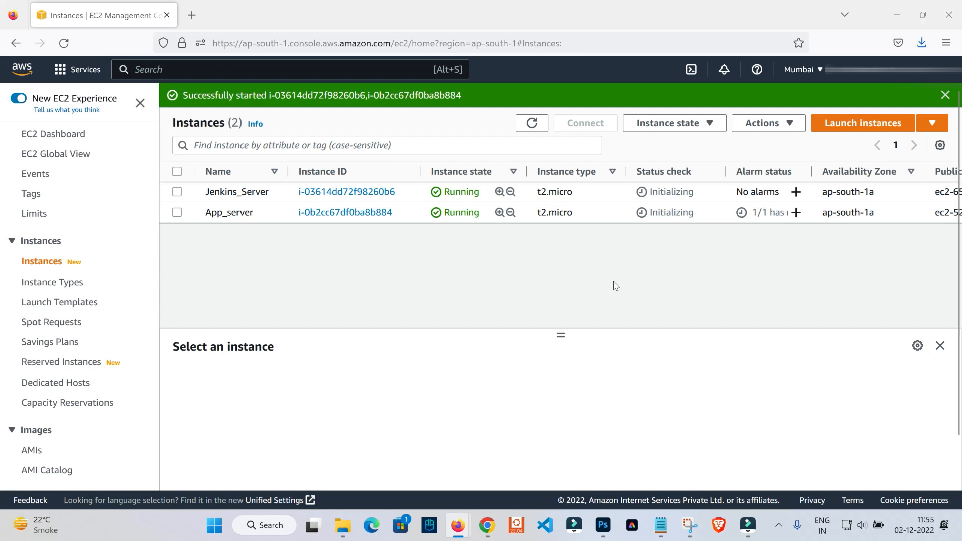
# Open the code source of the start-stop-ec2 function and copy the entire lambda_function code.
pyautogui.click(315, 285)
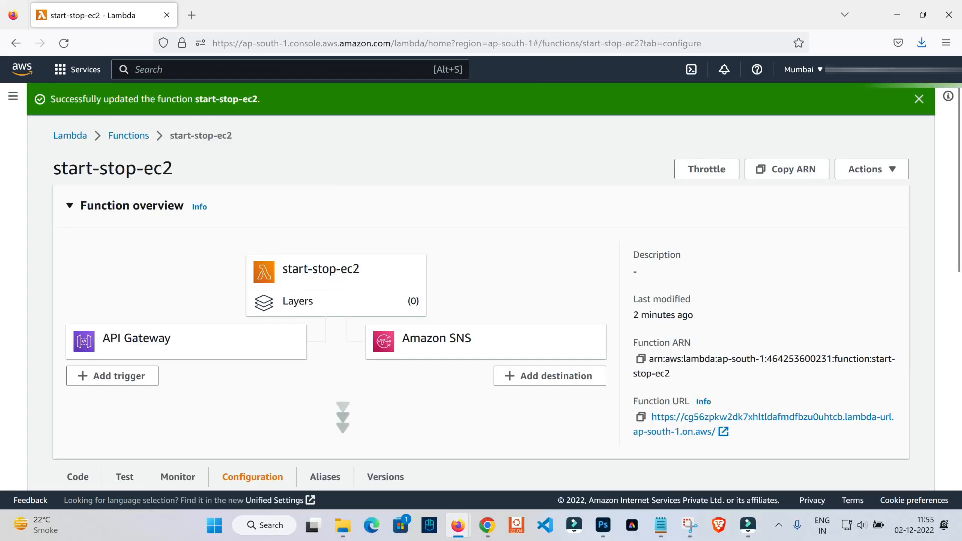
pyautogui.click(306, 271)
pyautogui.scroll(-4, 280, 271)
pyautogui.scroll(-3, 290, 269)
pyautogui.scroll(7, 327, 307)
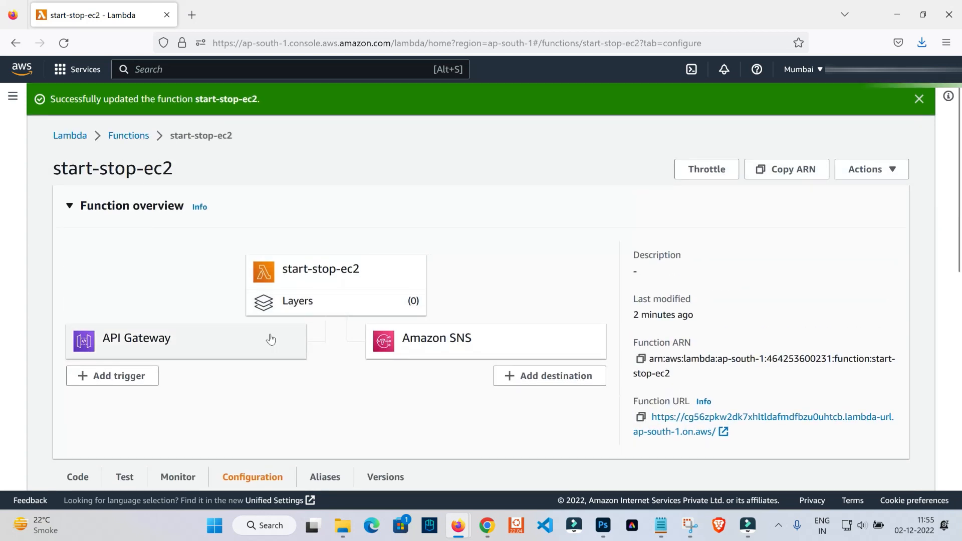
pyautogui.click(271, 309)
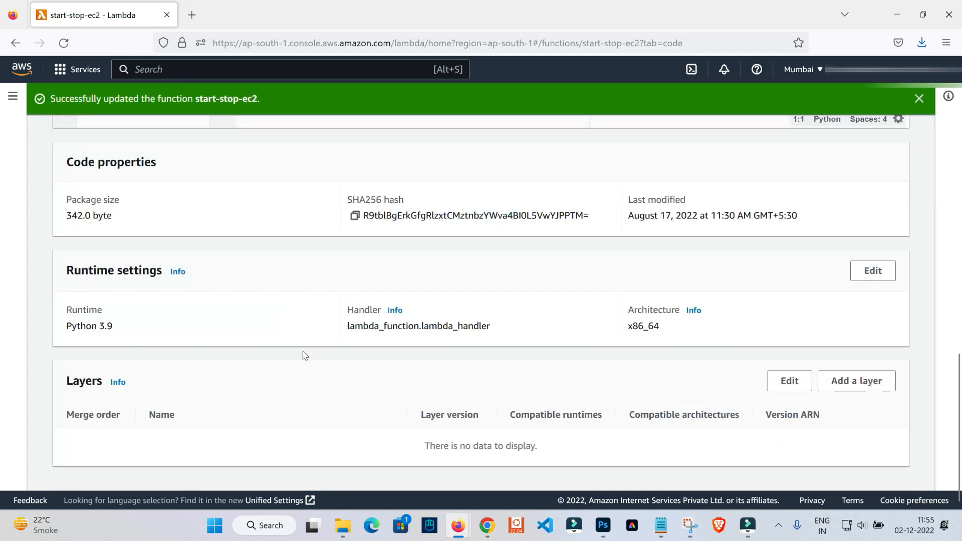
pyautogui.scroll(6, 305, 356)
pyautogui.moveTo(568, 341); pyautogui.dragTo(238, 285)
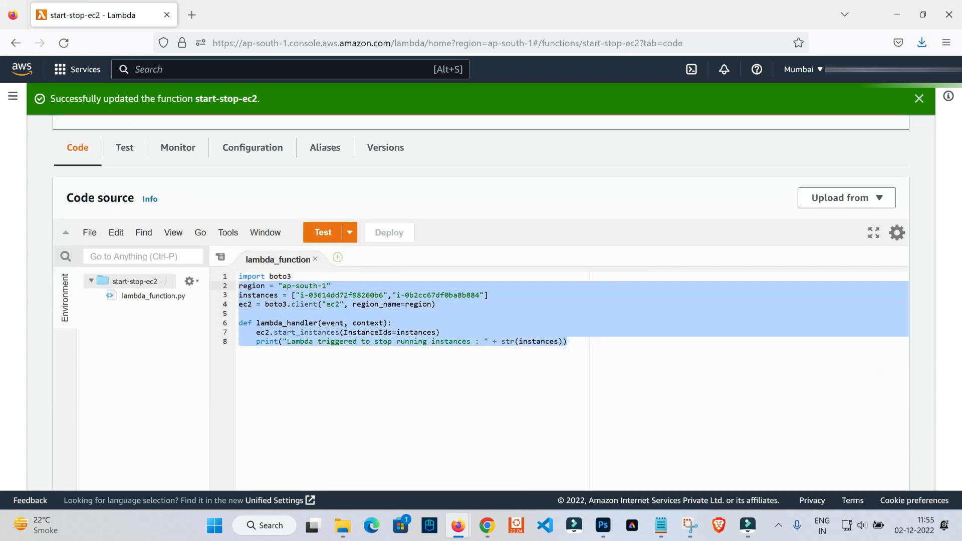
pyautogui.click(303, 374)
pyautogui.click(291, 333)
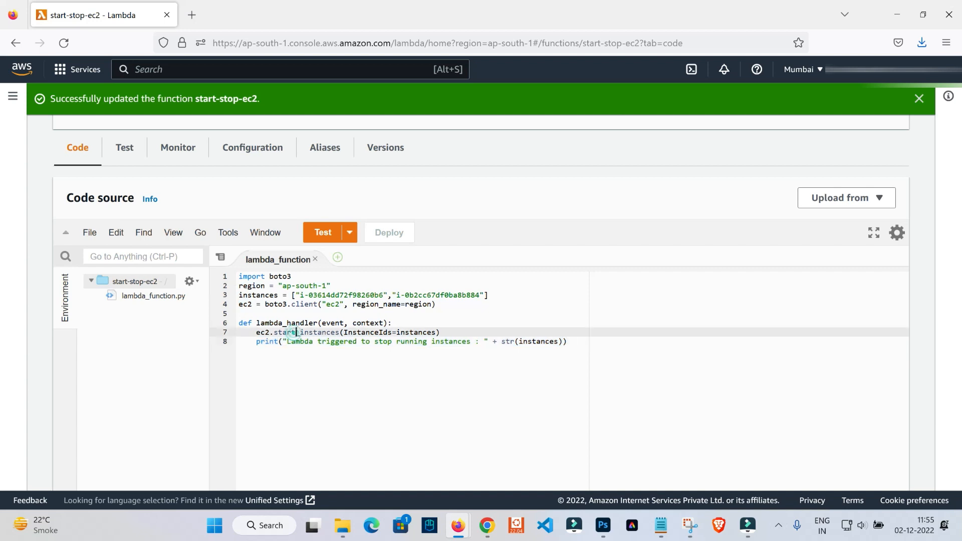
pyautogui.scroll(6, 296, 332)
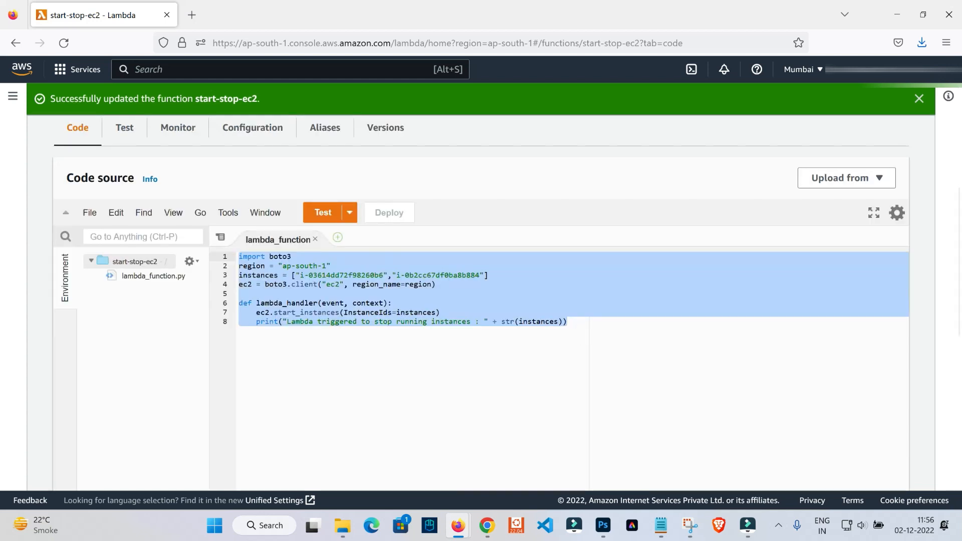
pyautogui.scroll(7, 354, 395)
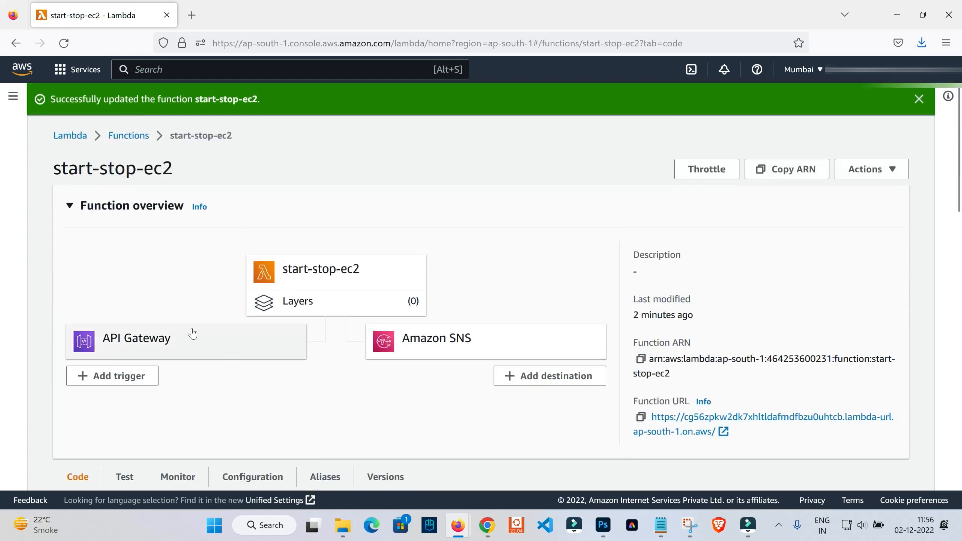
# Start a new Lambda function authored from scratch, named stop-ec2-instances, with the Python 3.9 runtime.
pyautogui.click(70, 136)
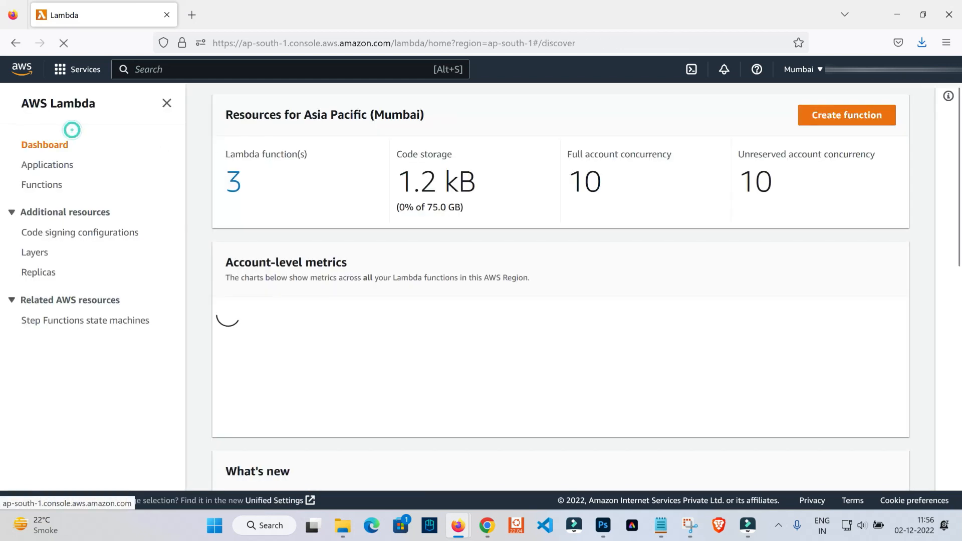
pyautogui.click(829, 118)
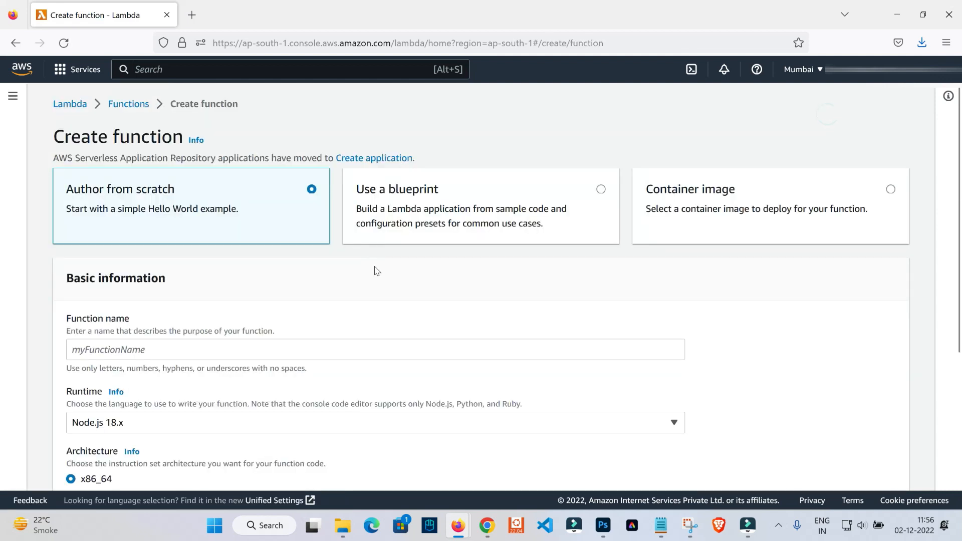
pyautogui.scroll(-3, 376, 266)
pyautogui.click(161, 210)
pyautogui.write('stop-ec2-instances')
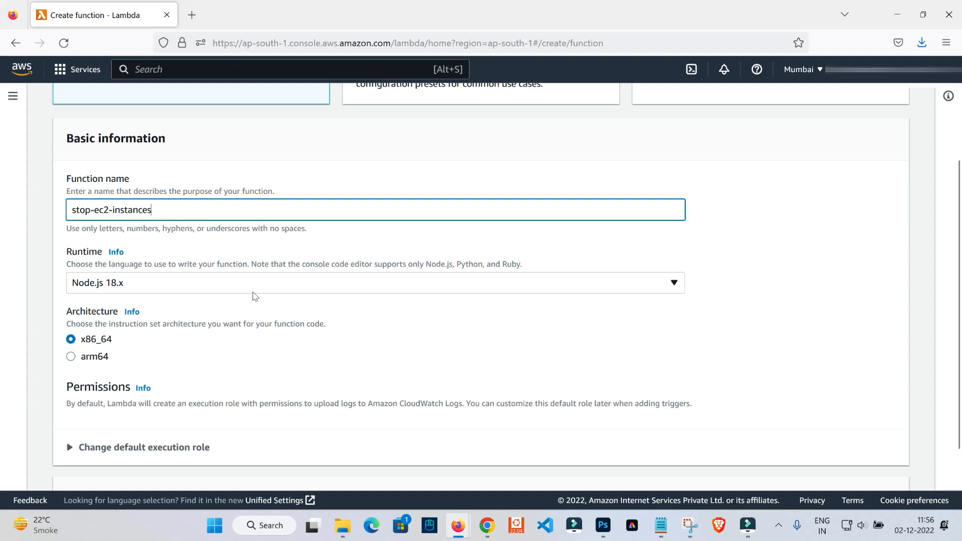
pyautogui.click(253, 293)
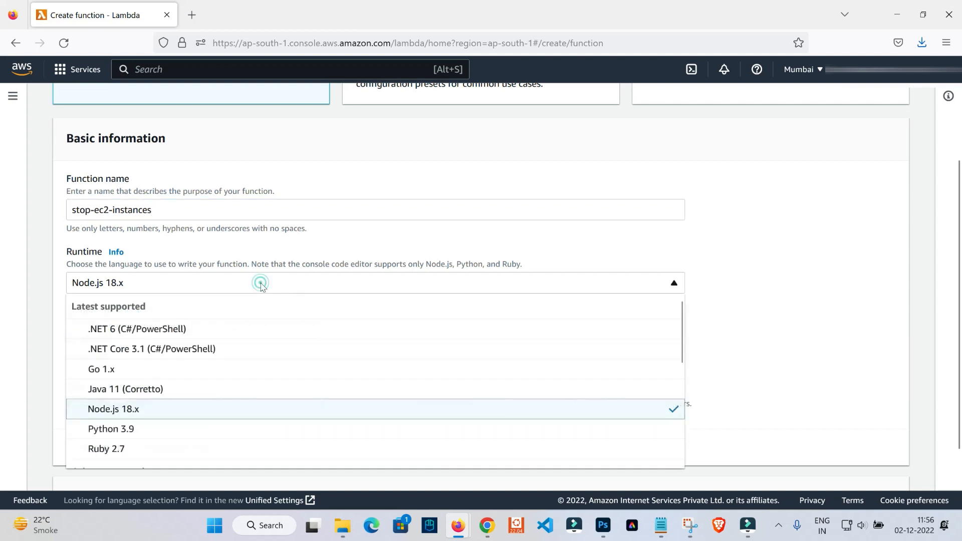
pyautogui.click(193, 430)
pyautogui.scroll(-2, 327, 344)
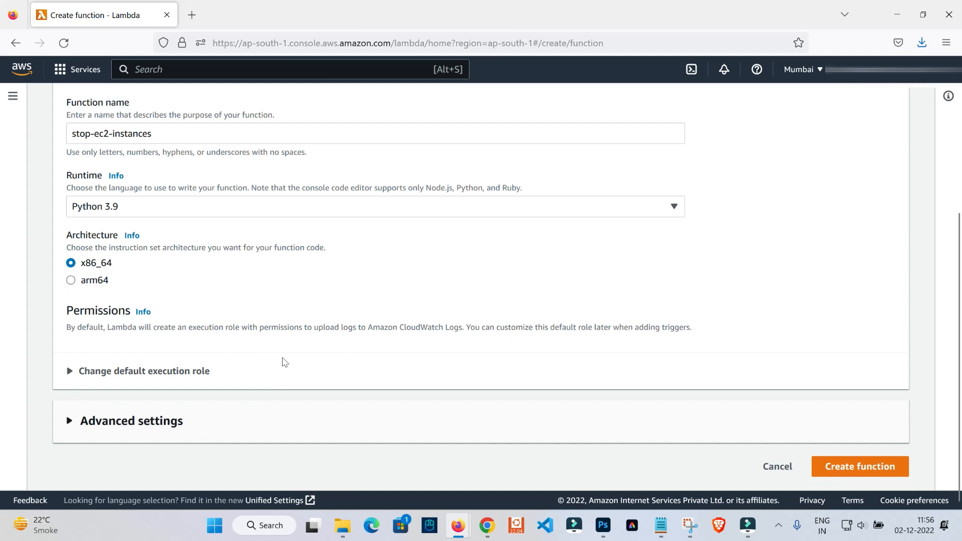
# Set the new function's execution role to the existing role LambdaRoleforEC2.
pyautogui.click(186, 373)
pyautogui.scroll(-3, 314, 353)
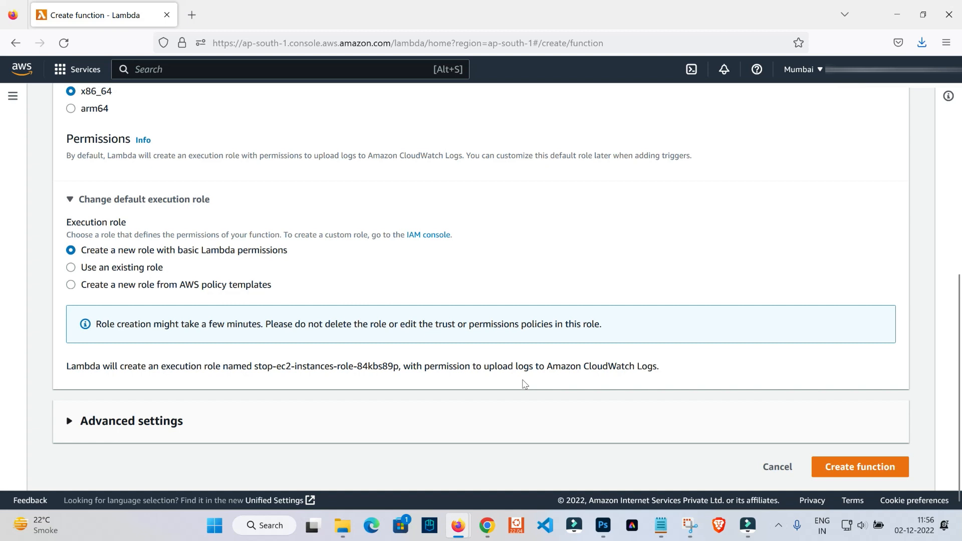
pyautogui.click(209, 421)
pyautogui.scroll(-1, 406, 366)
pyautogui.scroll(-2, 401, 369)
pyautogui.scroll(4, 401, 369)
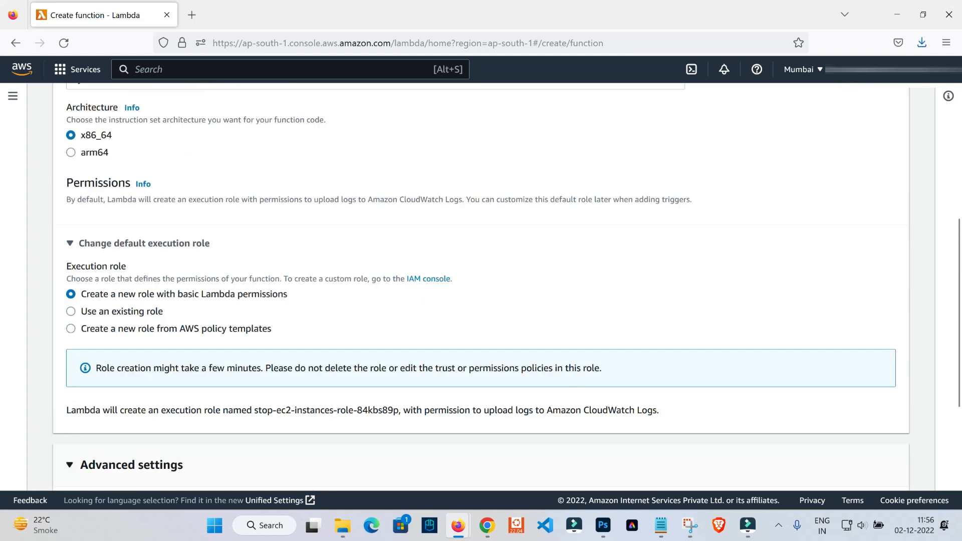
pyautogui.click(97, 314)
pyautogui.click(569, 389)
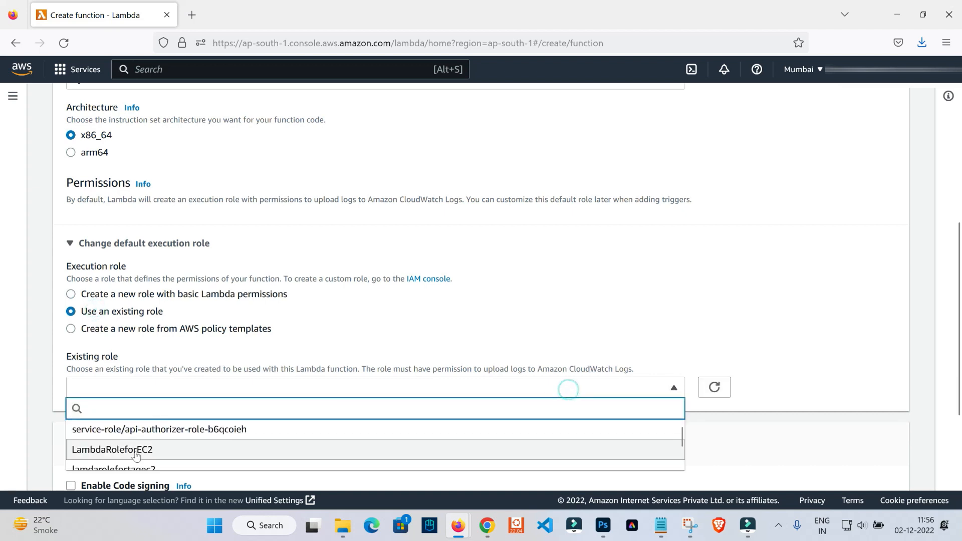
pyautogui.scroll(-3, 194, 314)
pyautogui.scroll(-2, 194, 314)
pyautogui.scroll(2, 185, 307)
pyautogui.scroll(-2, 199, 315)
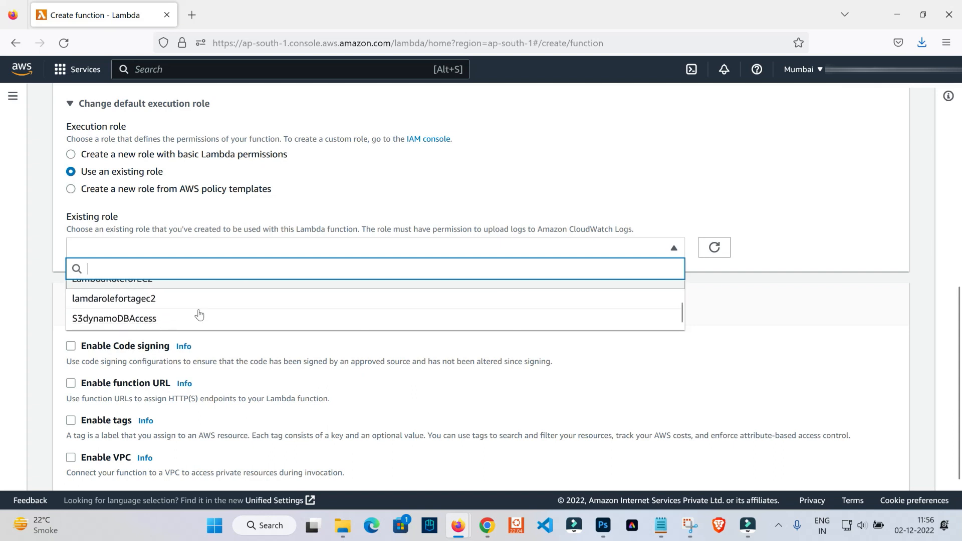
pyautogui.scroll(2, 180, 313)
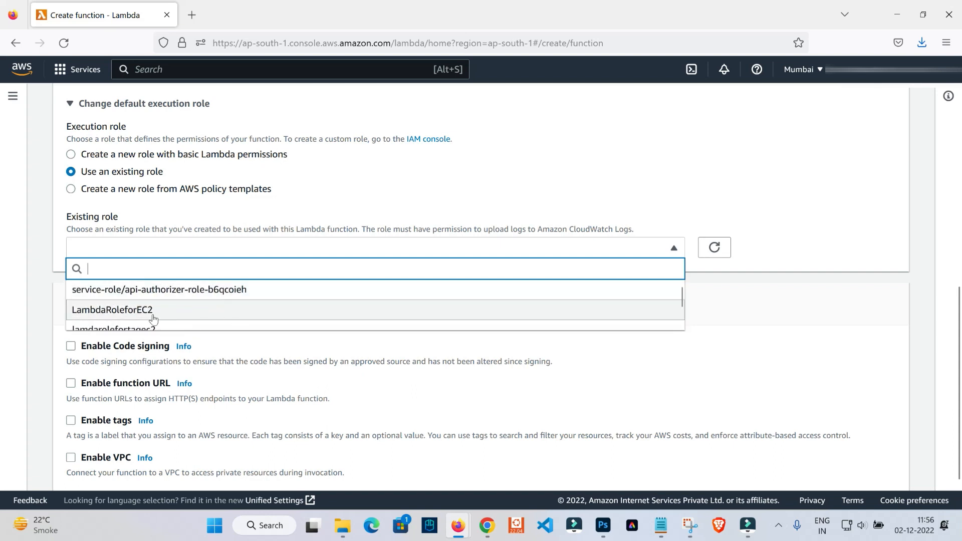
pyautogui.click(155, 317)
# Review the role and advanced settings, leave the advanced options disabled, and create the stop-ec2-instances function.
pyautogui.scroll(-3, 476, 320)
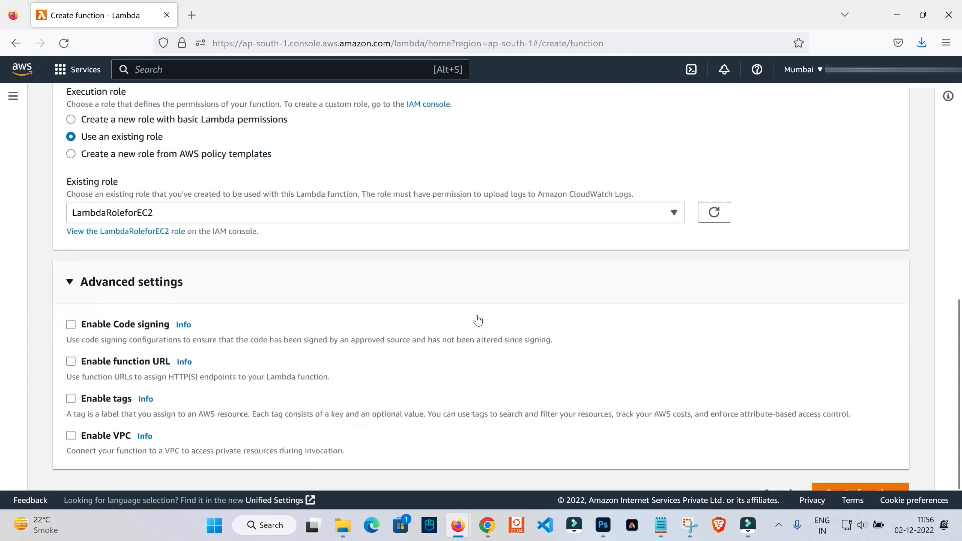
pyautogui.scroll(4, 126, 310)
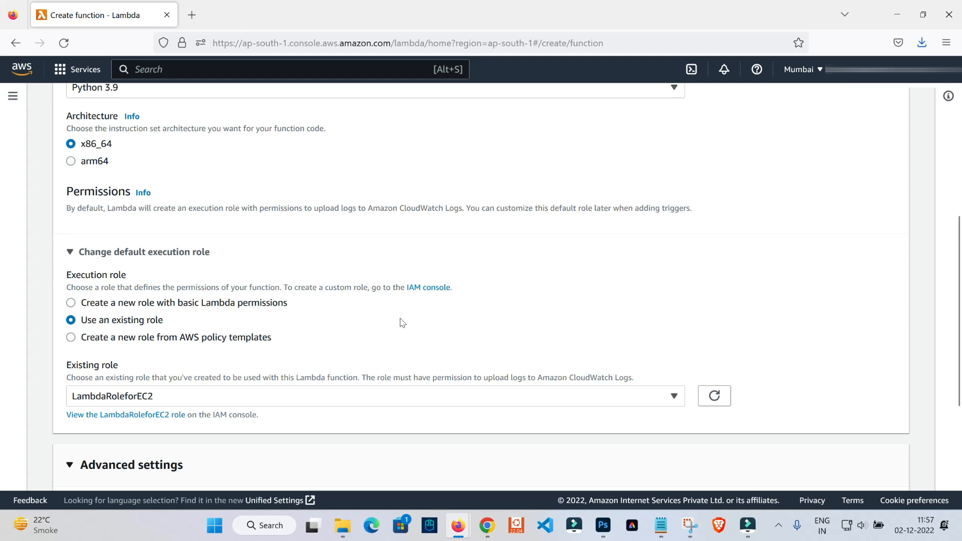
pyautogui.scroll(-4, 628, 314)
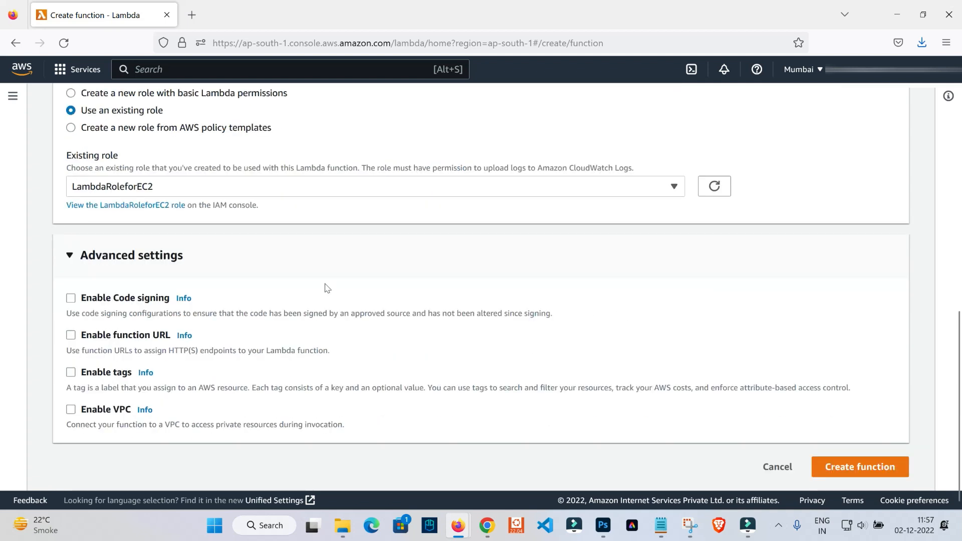
pyautogui.click(844, 468)
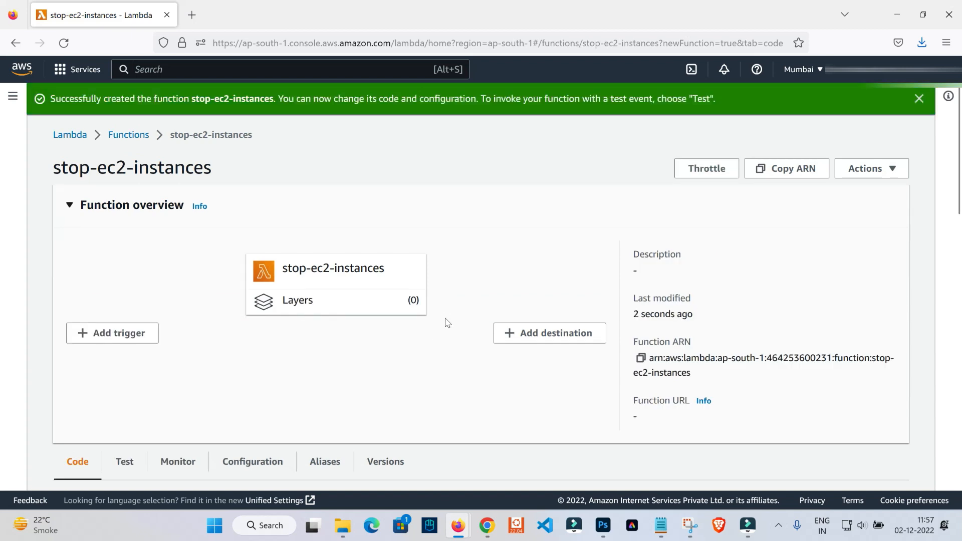
# Replace the default lambda_function code of stop-ec2-instances with the boto3 script copied from start-stop-ec2.
pyautogui.scroll(-8, 457, 315)
pyautogui.moveTo(328, 264); pyautogui.dragTo(181, 168)
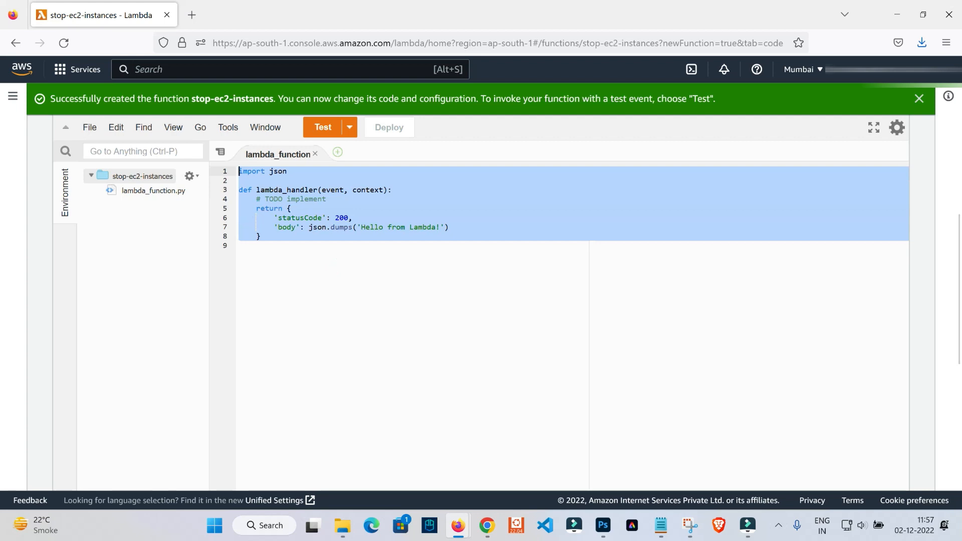
pyautogui.write('import boto3 region = "ap-south-1" instances = ["i-03614dd72f98260b6","i-0b2cc67df0ba8b884"] ec2 = boto3.client("ec2", region_name=region)  def lambda_handler(event, context):     ec2.start_instances(InstanceIds=instances)     print("Lambda triggered to stop running instances : " + str(instances))')
# Change the start_instances call on line 7 of lambda_function to stop_instances.
pyautogui.click(295, 227)
pyautogui.press('BackSpace')
pyautogui.press('BackSpace')
pyautogui.press('BackSpace')
pyautogui.press('BackSpace')
pyautogui.write('top')
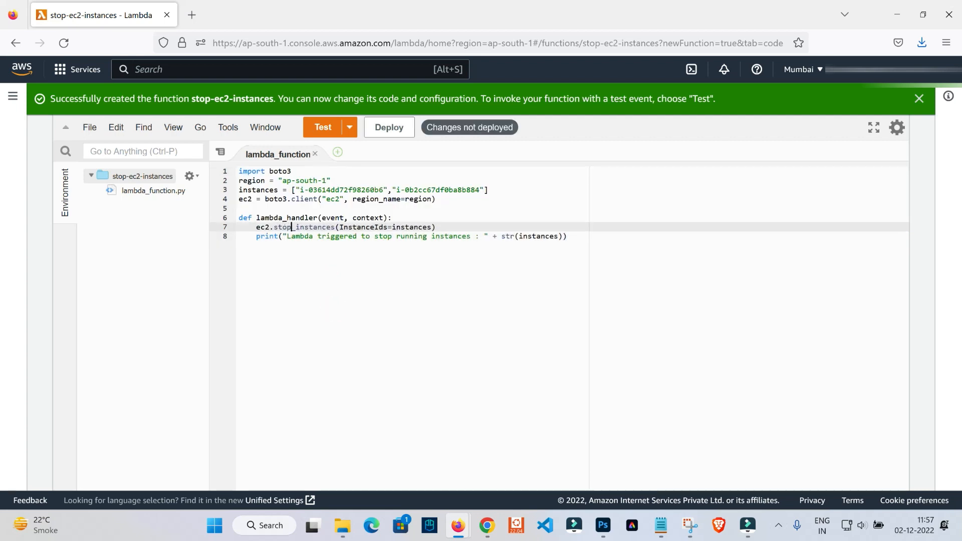
pyautogui.click(351, 299)
# Create and save a private test event named myfirsttest with the hello-world template for the stop-ec2-instances function.
pyautogui.scroll(2, 324, 215)
pyautogui.click(323, 200)
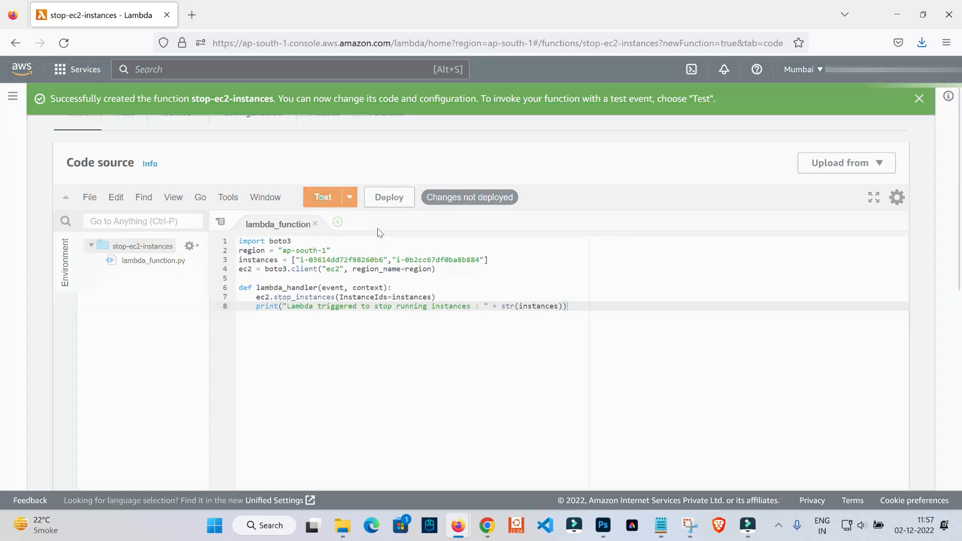
pyautogui.scroll(-6, 481, 320)
pyautogui.click(715, 483)
pyautogui.scroll(5, 576, 350)
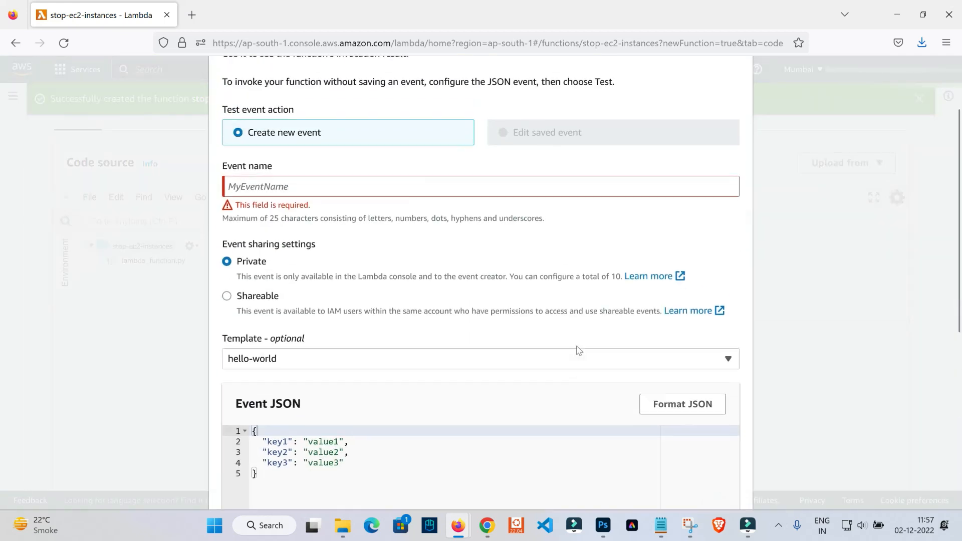
pyautogui.click(446, 217)
pyautogui.write('myfirsttest')
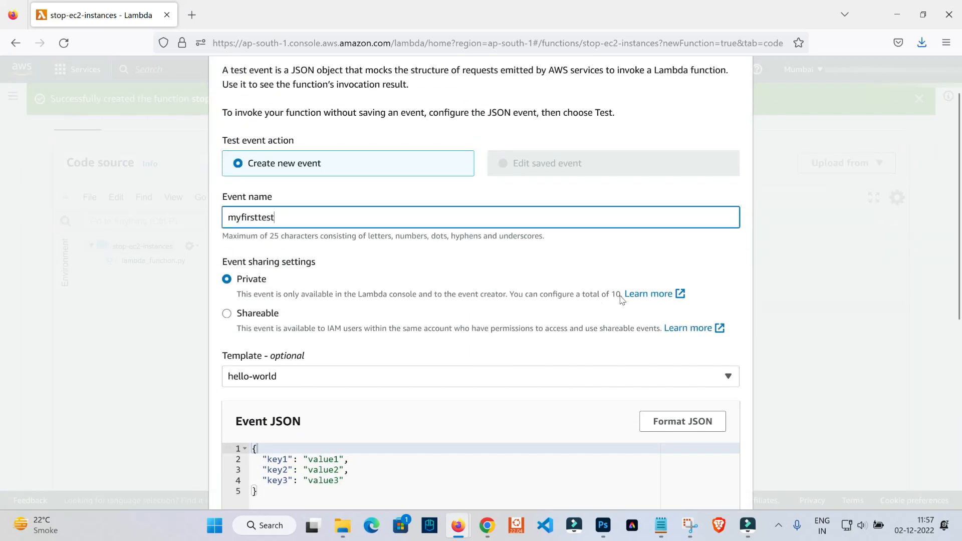
pyautogui.scroll(-5, 621, 300)
pyautogui.click(716, 483)
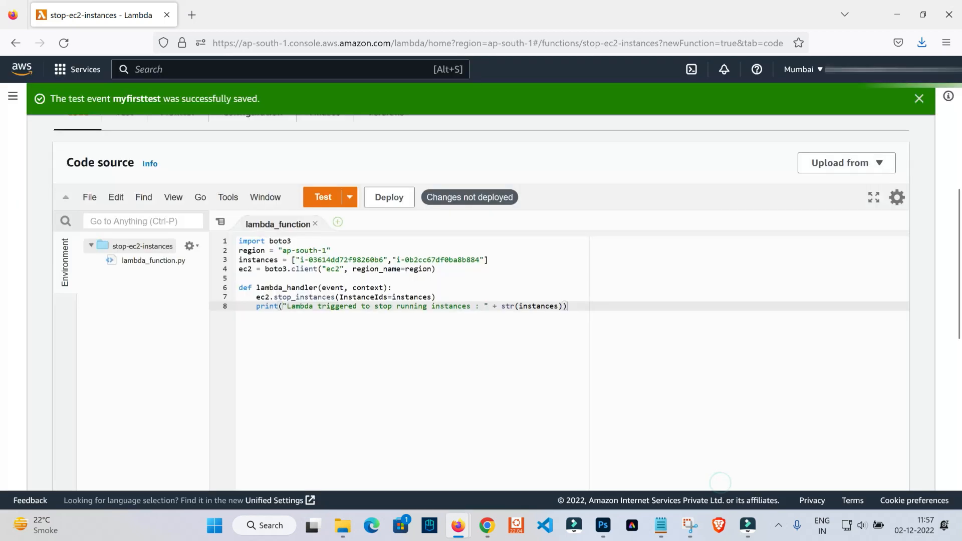
# Search the AWS services for "apig" and open the API Gateway console.
pyautogui.hotkey('ctrl', 'a')
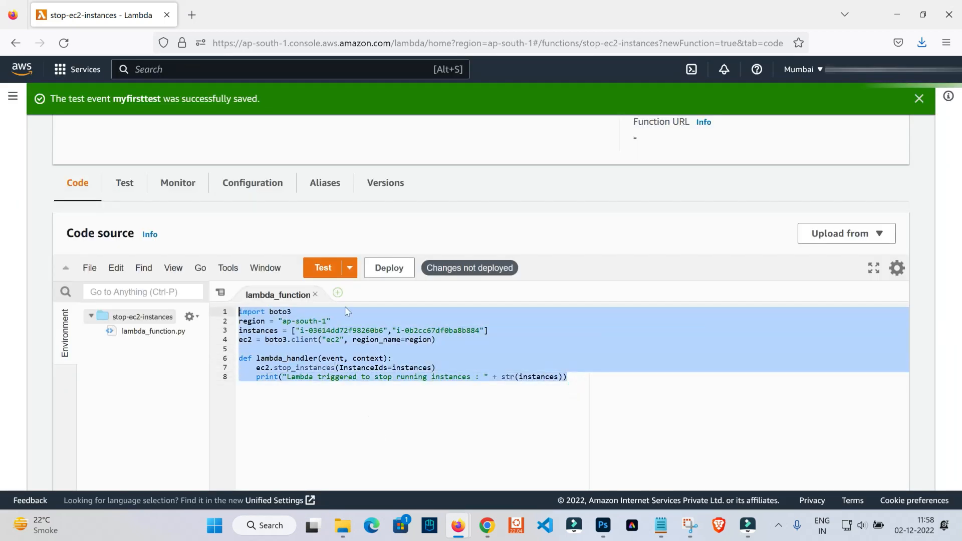
pyautogui.scroll(5, 387, 418)
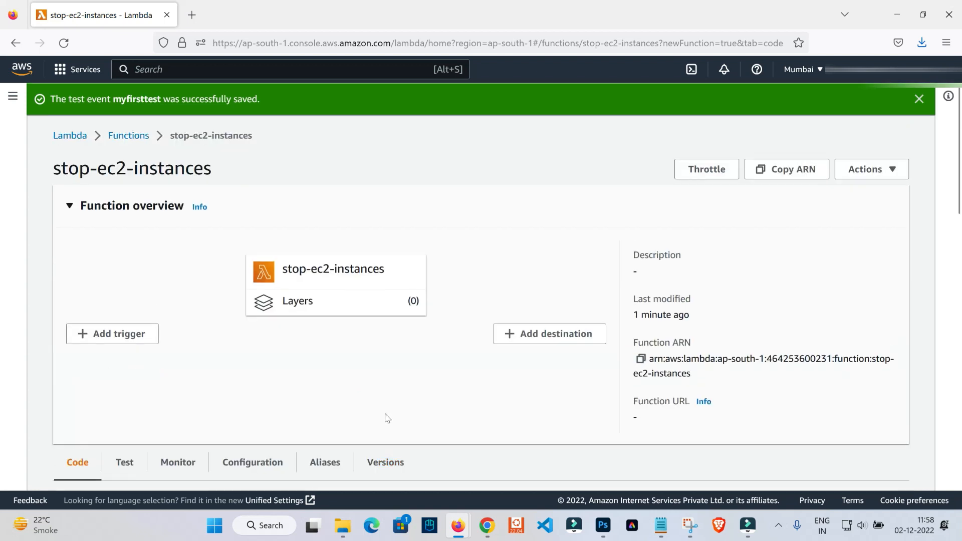
pyautogui.click(166, 69)
pyautogui.write('apig')
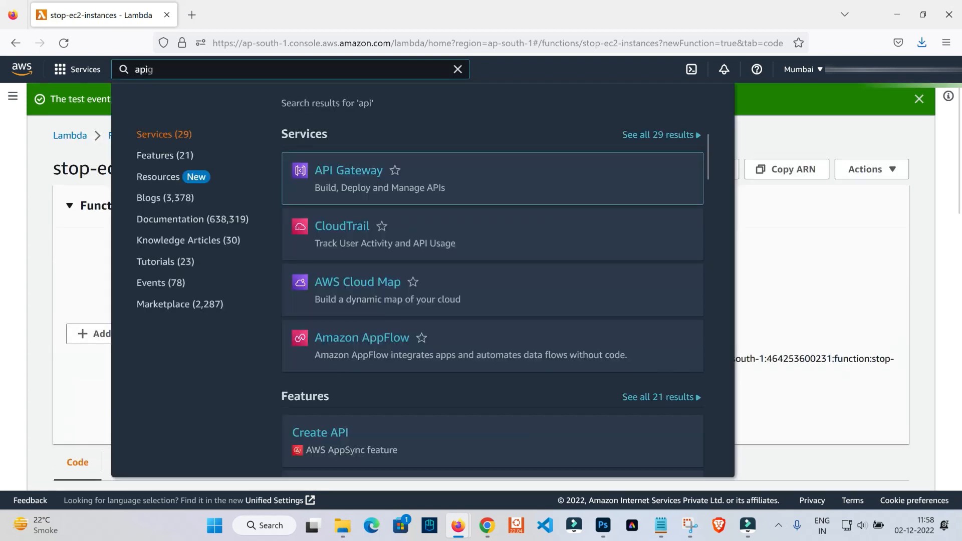
pyautogui.click(354, 176)
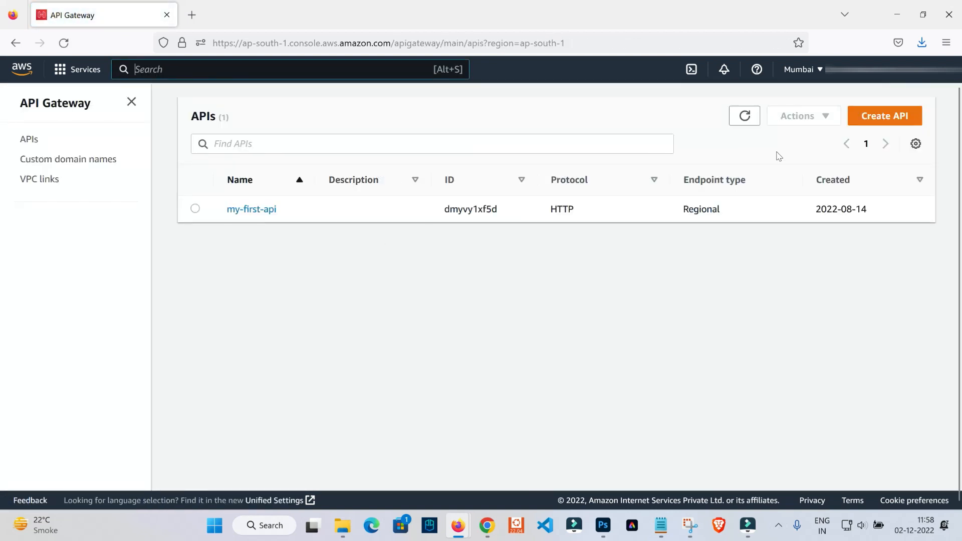
# Start creating a new API, look over the available API types, and choose to build an HTTP API.
pyautogui.click(889, 123)
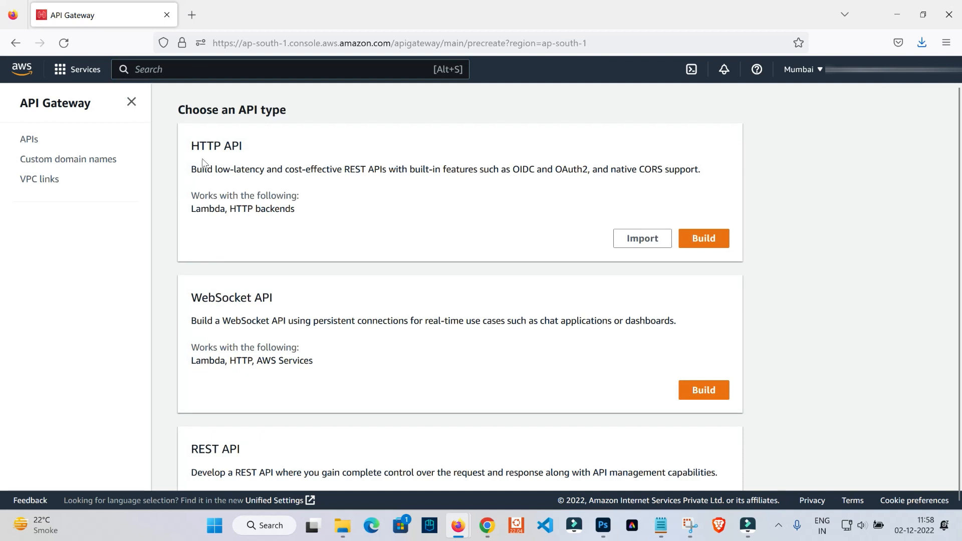
pyautogui.moveTo(186, 144); pyautogui.dragTo(273, 152)
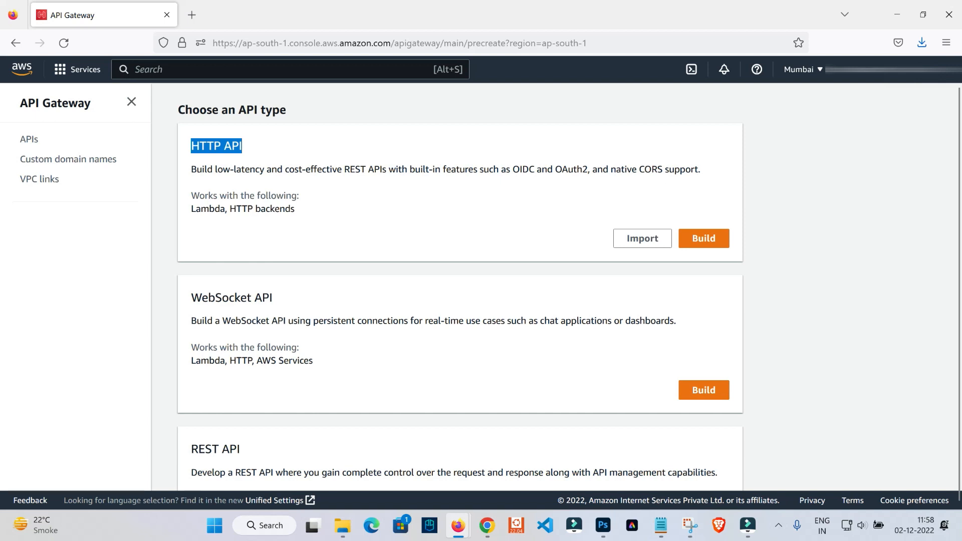
pyautogui.scroll(-5, 429, 244)
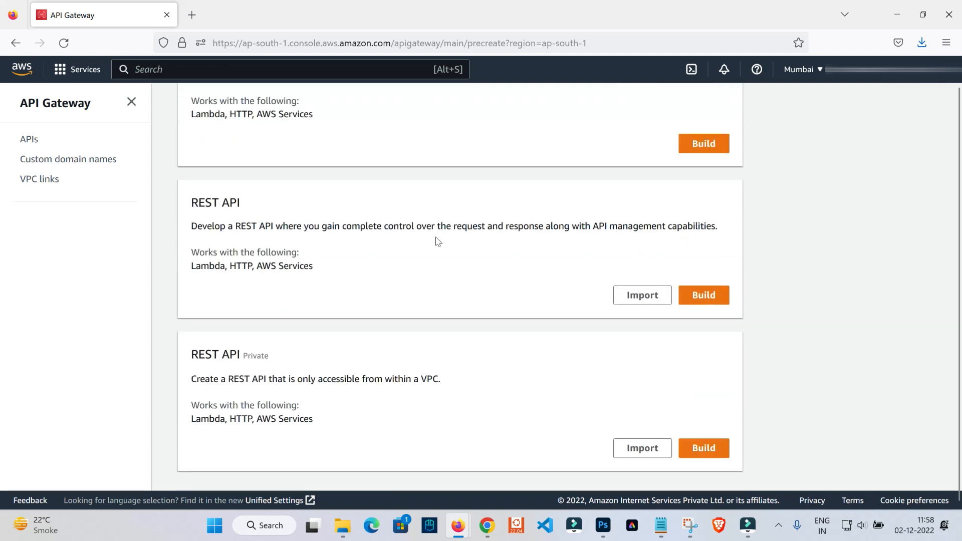
pyautogui.scroll(5, 344, 239)
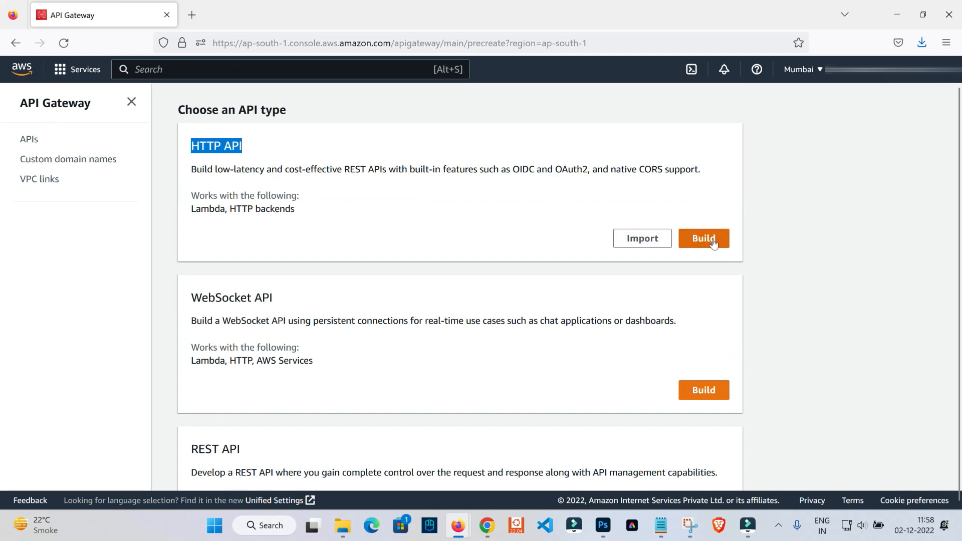
pyautogui.click(713, 242)
# Add a Lambda integration in region ap-south-1 that targets the stop-ec2-instances function.
pyautogui.click(378, 317)
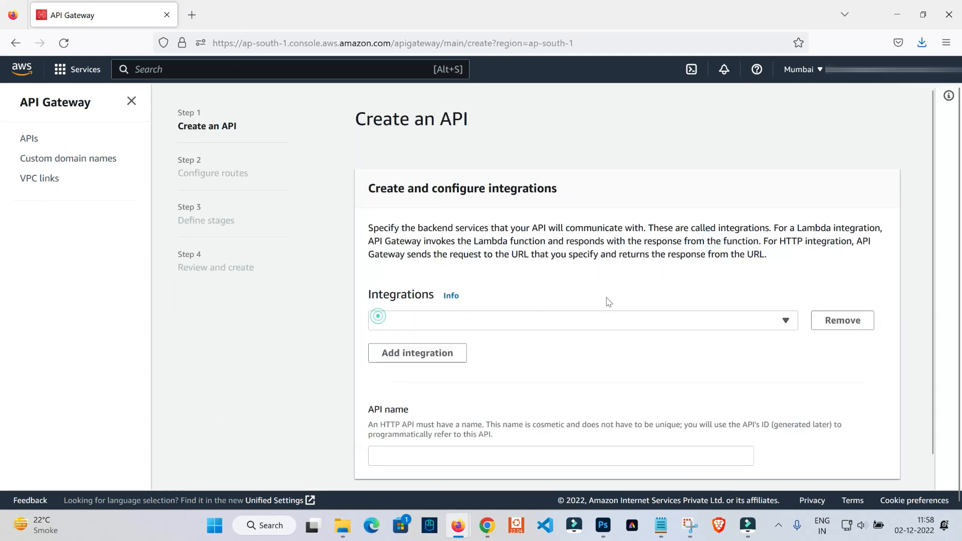
pyautogui.scroll(-1, 337, 271)
pyautogui.doubleClick(364, 272)
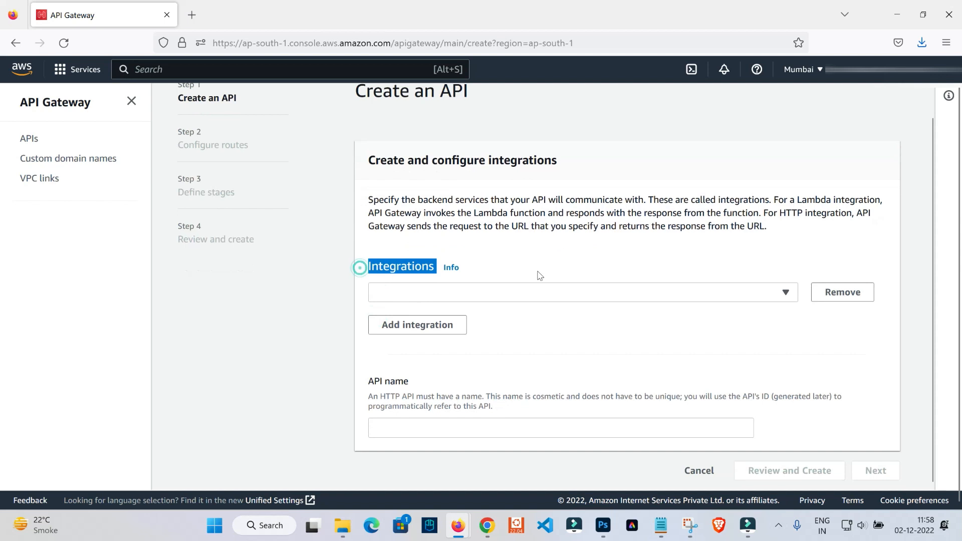
pyautogui.click(785, 293)
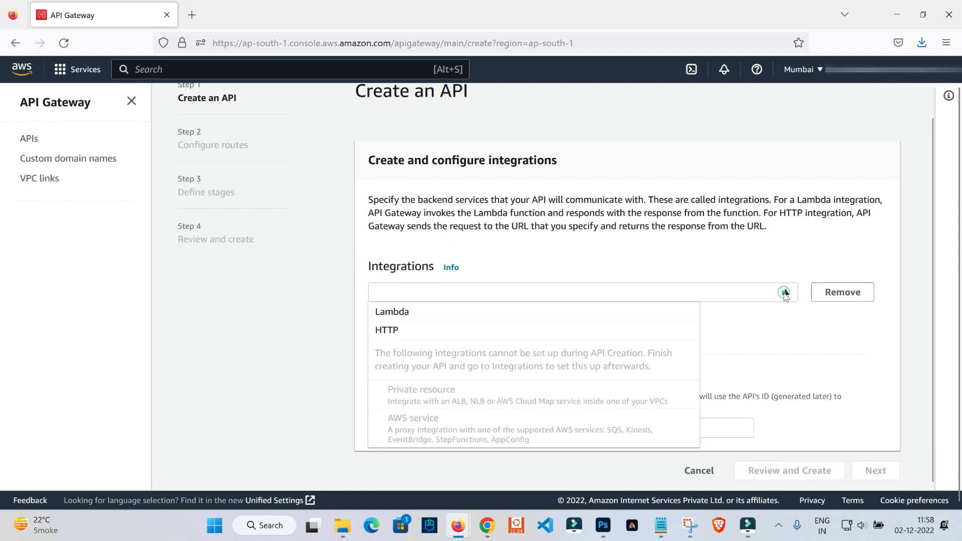
pyautogui.click(451, 318)
pyautogui.scroll(-2, 603, 326)
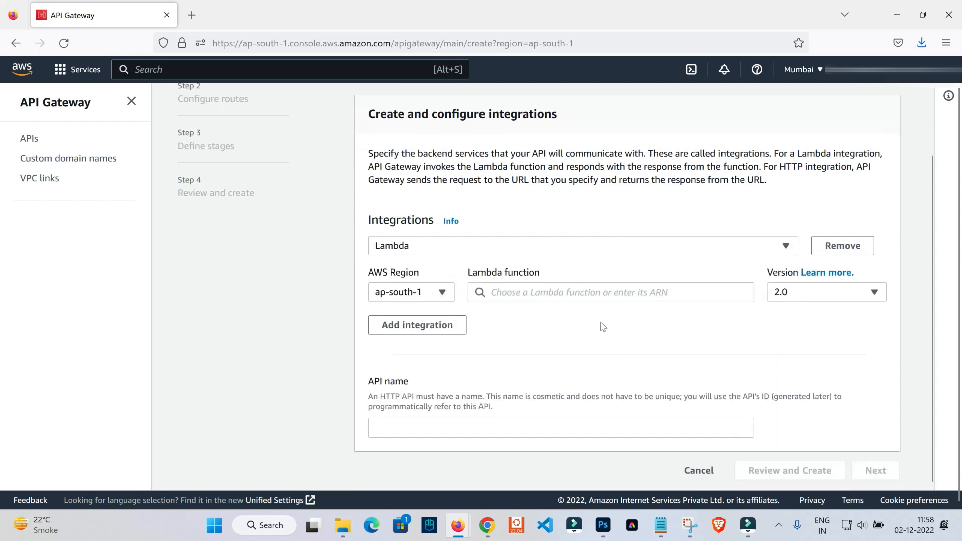
pyautogui.click(439, 295)
pyautogui.click(442, 292)
pyautogui.click(641, 293)
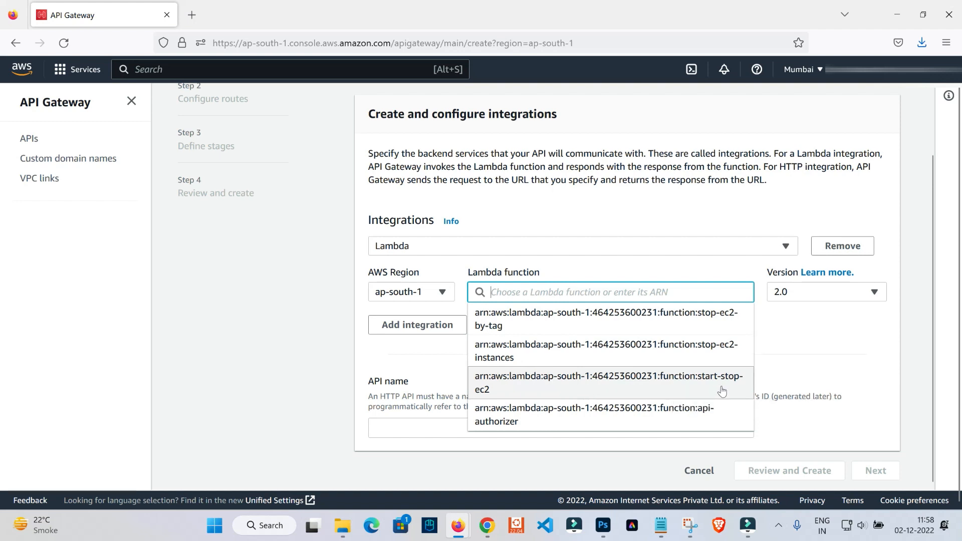
pyautogui.click(673, 353)
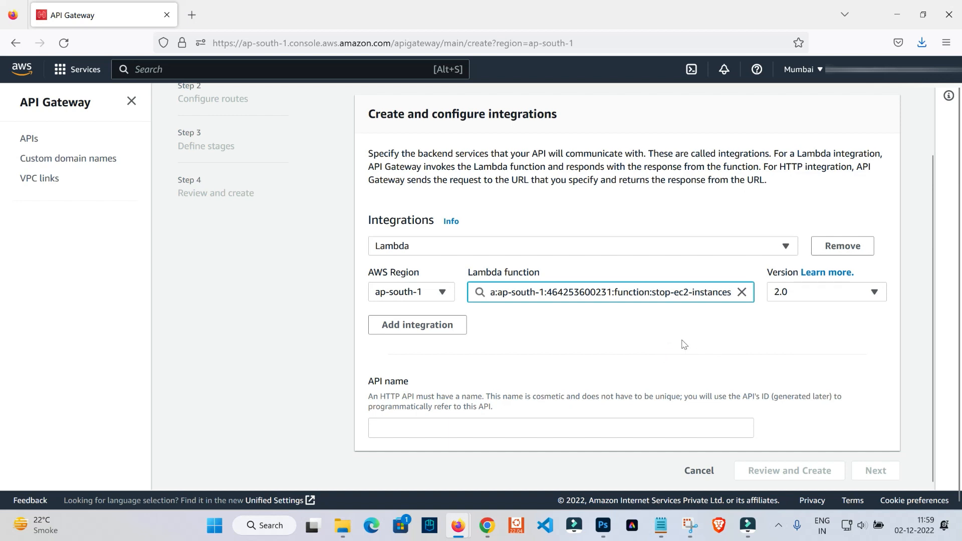
# Name the API stop-ec2-instances and continue to the route configuration.
pyautogui.click(408, 430)
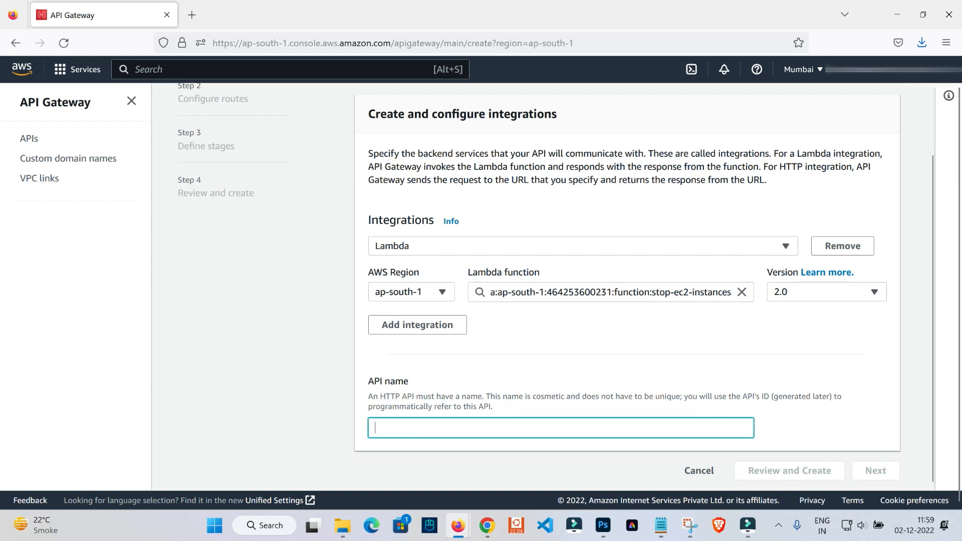
pyautogui.write('stop-ec2-instances')
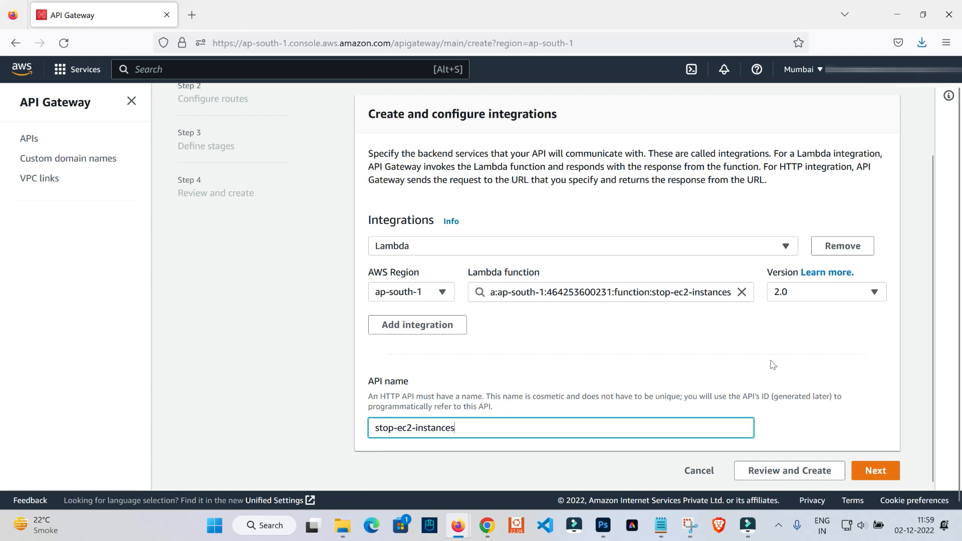
pyautogui.click(886, 473)
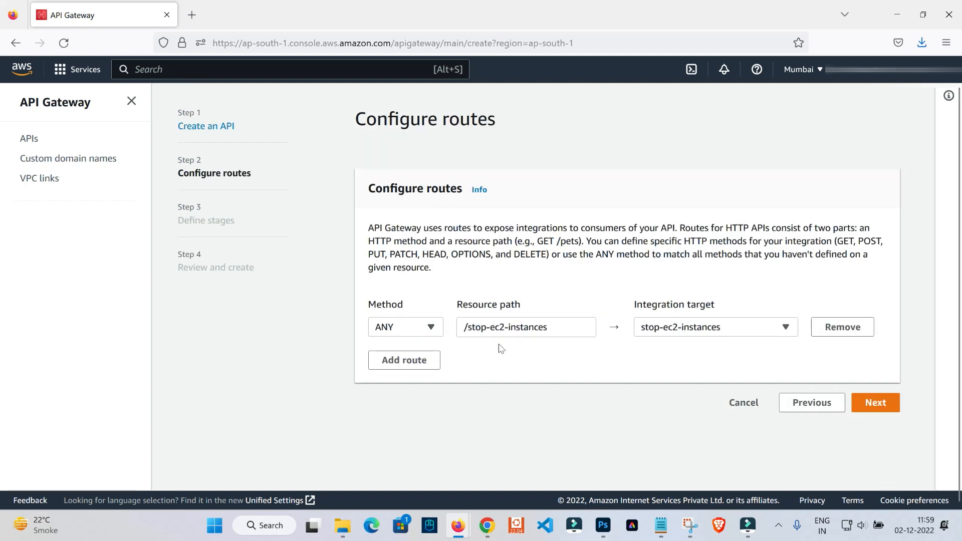
# Examine the route configuration: its description, the HTTP method choices, the resource path and the integration target options.
pyautogui.click(886, 410)
pyautogui.click(874, 403)
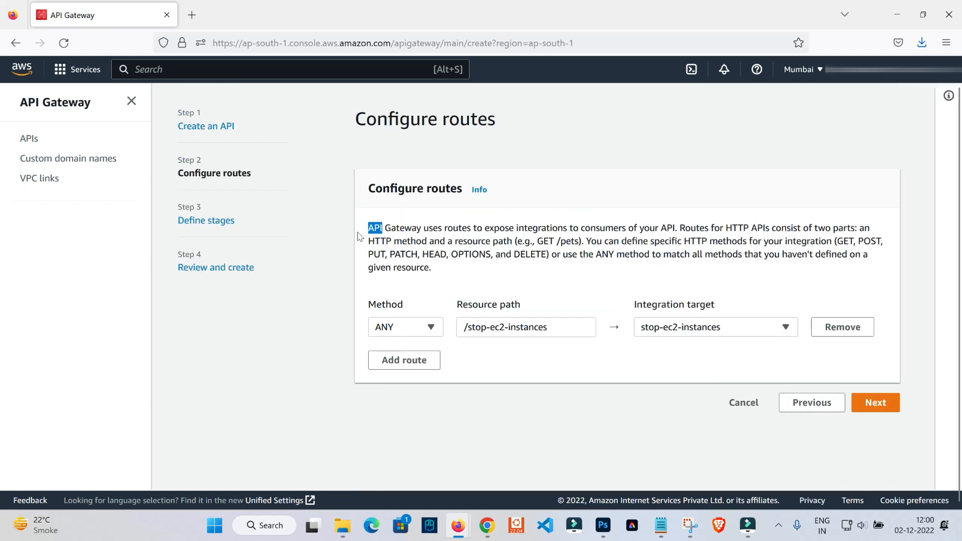
pyautogui.moveTo(368, 228); pyautogui.dragTo(356, 302)
pyautogui.click(479, 354)
pyautogui.click(429, 327)
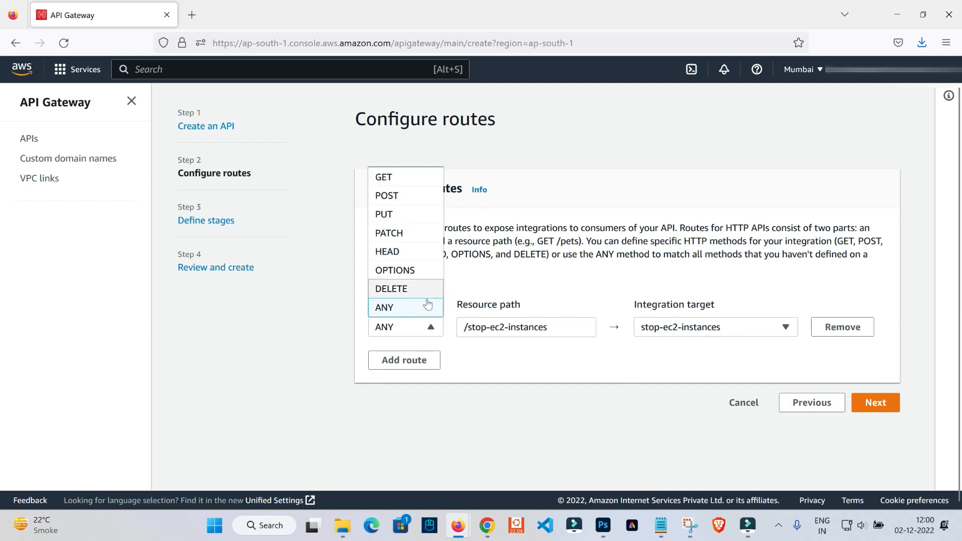
pyautogui.click(499, 366)
pyautogui.click(427, 329)
pyautogui.click(427, 329)
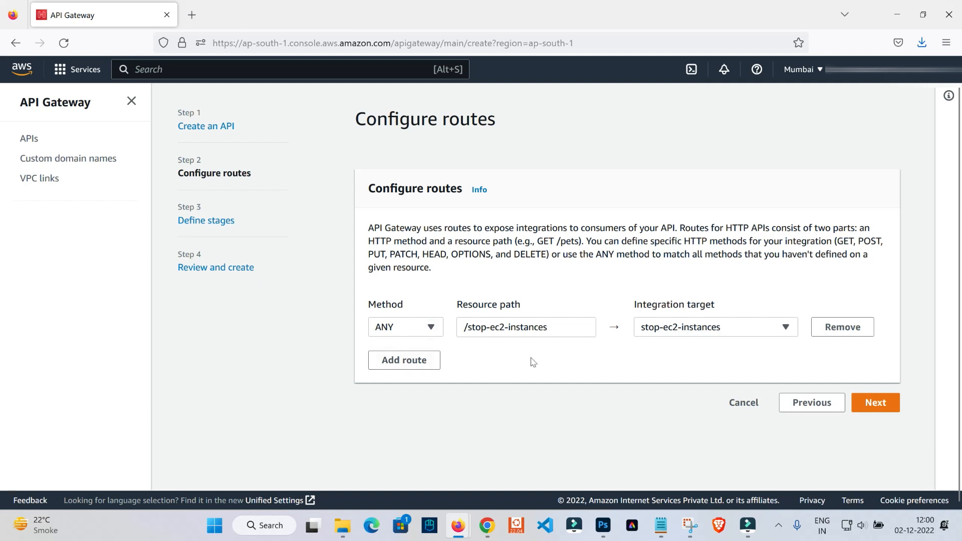
pyautogui.doubleClick(358, 305)
pyautogui.click(536, 376)
pyautogui.click(447, 313)
pyautogui.tripleClick(618, 305)
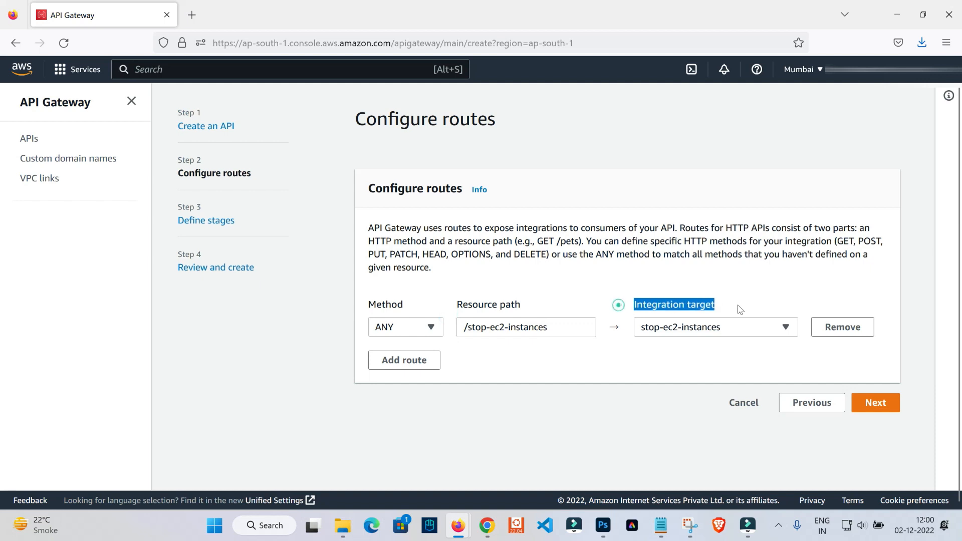
pyautogui.click(675, 364)
pyautogui.click(785, 329)
pyautogui.click(786, 333)
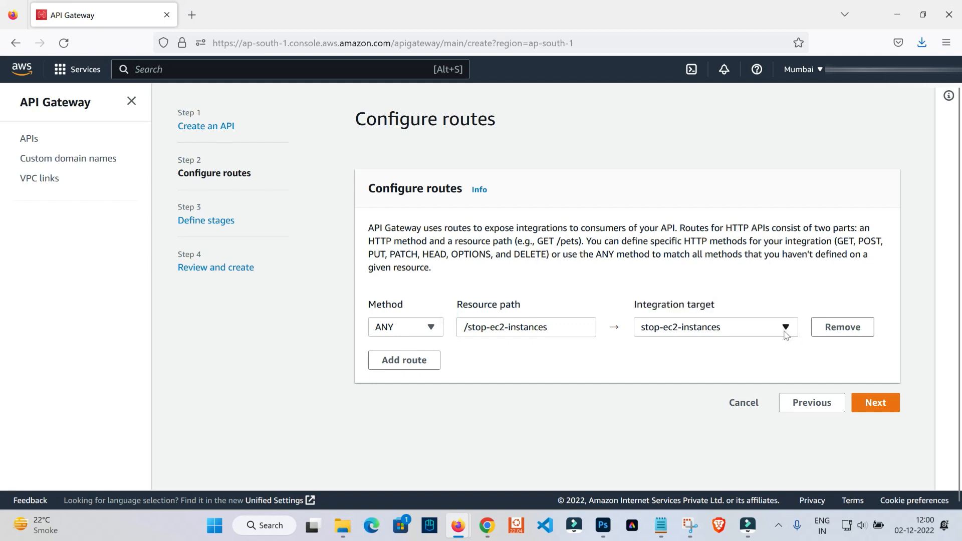
# Accept the ANY route for /stop-ec2-instances, keep the $default stage with auto-deploy enabled, and continue to the review.
pyautogui.click(870, 407)
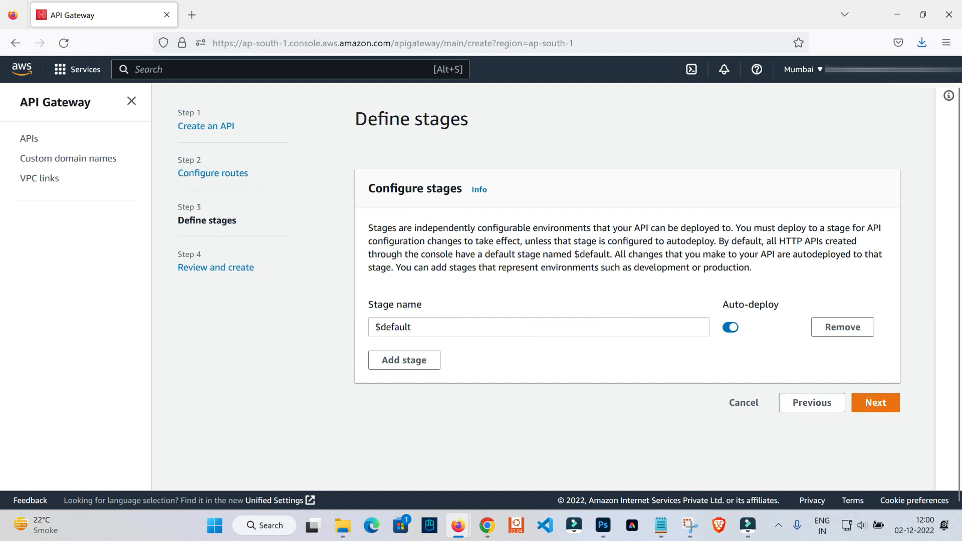
pyautogui.moveTo(365, 194); pyautogui.dragTo(515, 200)
pyautogui.moveTo(459, 328); pyautogui.dragTo(371, 328)
pyautogui.click(519, 366)
pyautogui.moveTo(433, 308); pyautogui.dragTo(402, 306)
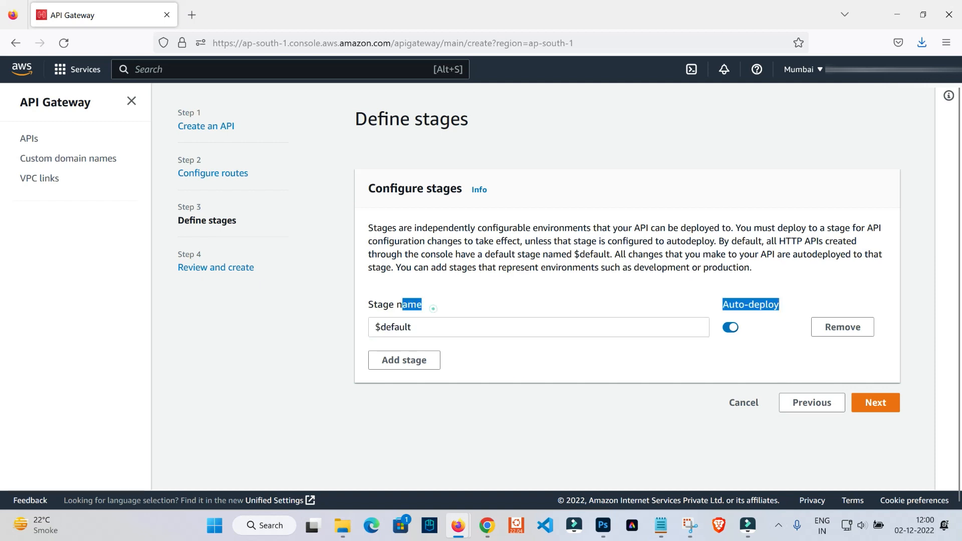
pyautogui.click(556, 363)
pyautogui.click(876, 403)
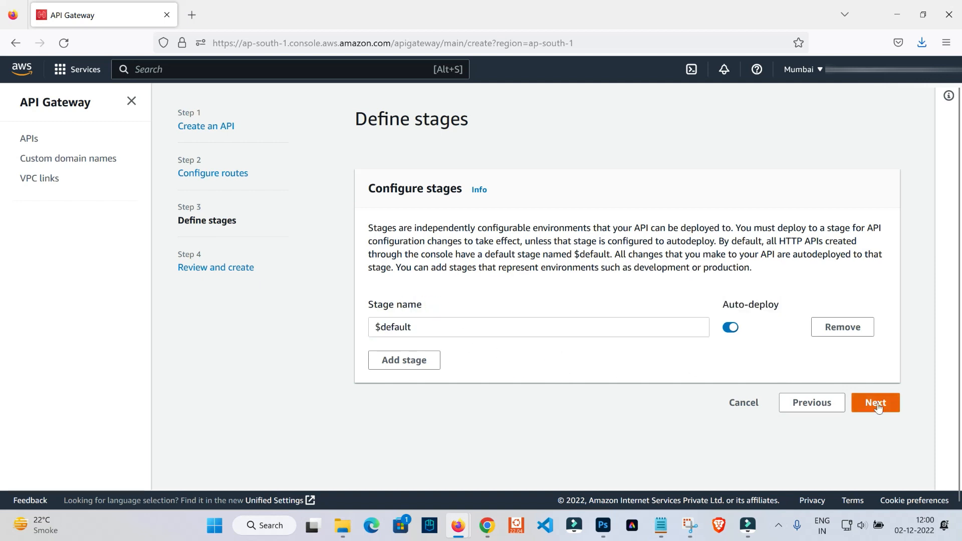
# Review the API name, integration, route and stage settings, and create the stop-ec2-instances API.
pyautogui.scroll(-2, 532, 257)
pyautogui.scroll(2, 531, 256)
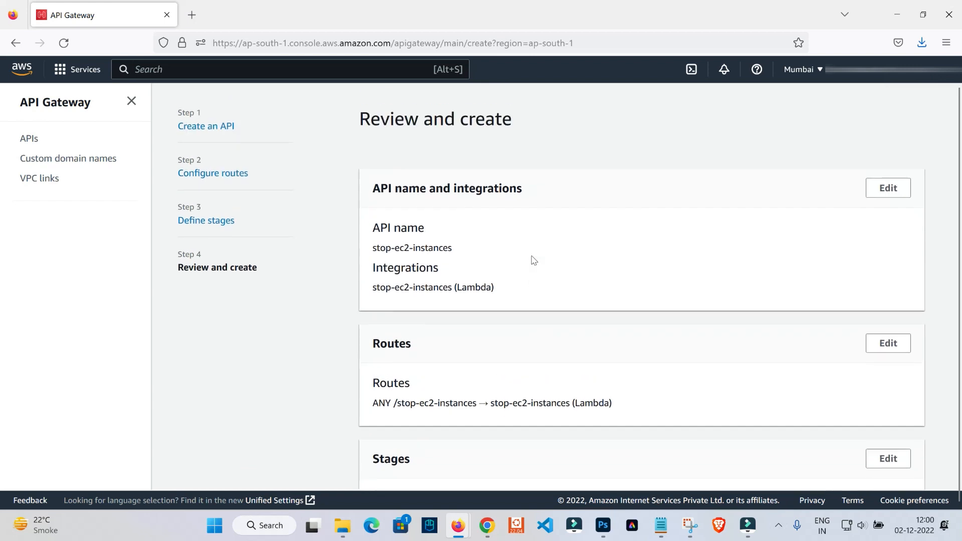
pyautogui.moveTo(345, 120); pyautogui.dragTo(593, 324)
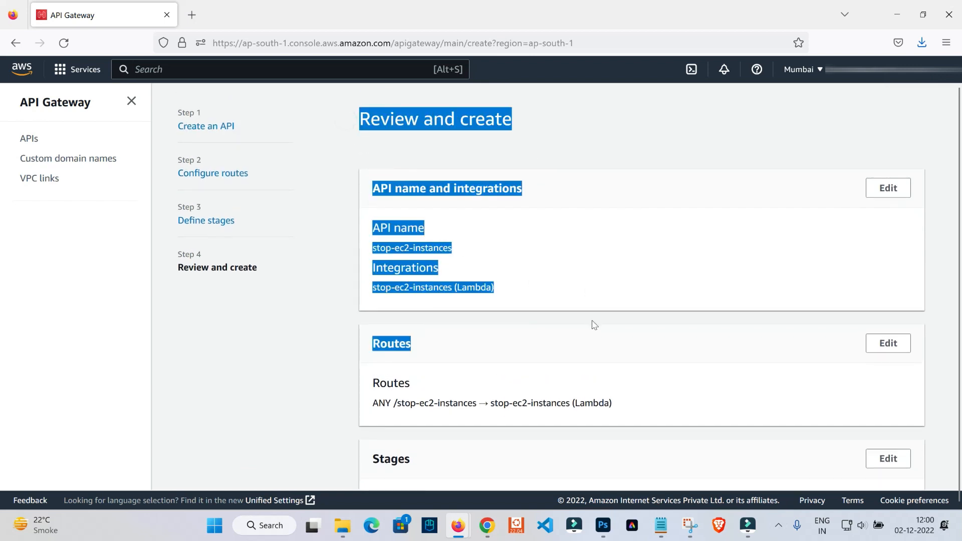
pyautogui.scroll(-2, 637, 297)
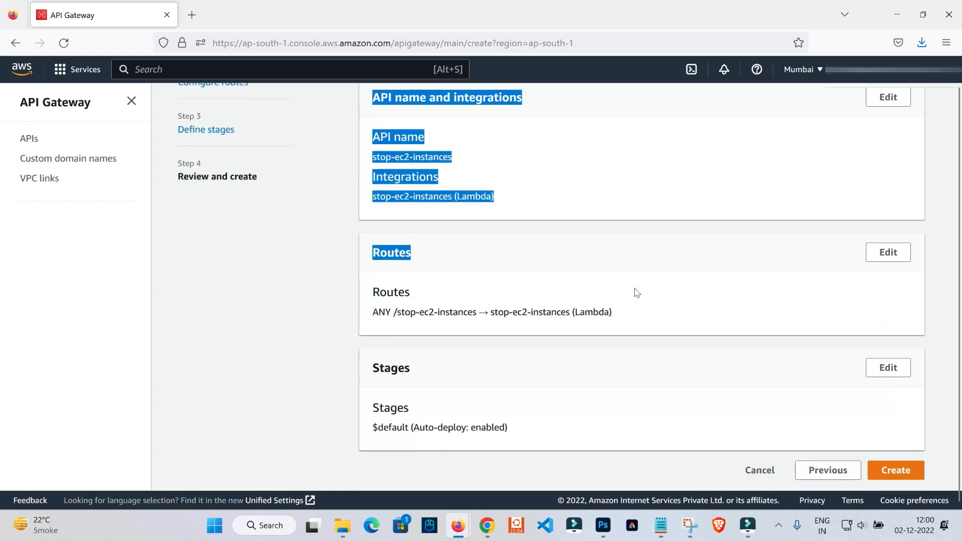
pyautogui.click(894, 470)
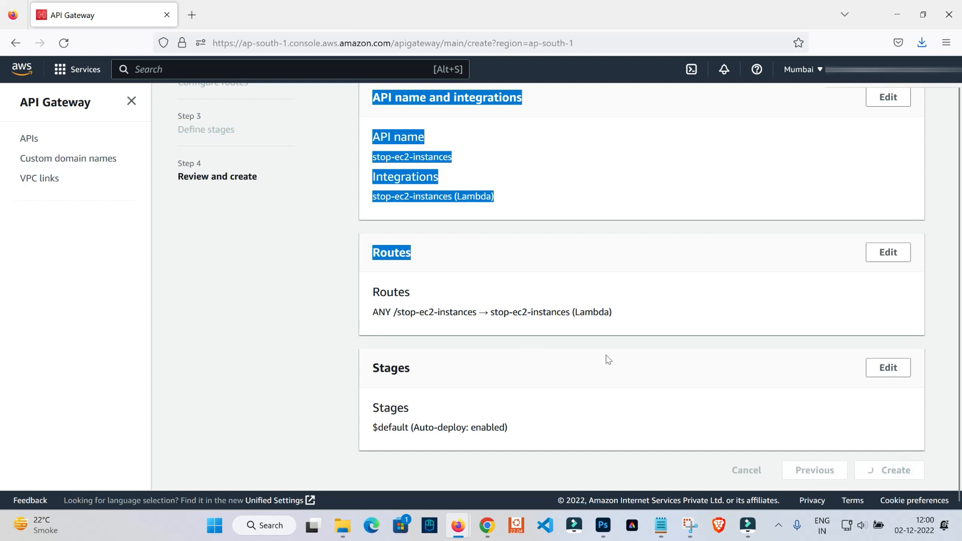
# Copy the invoke URL of the new API's $default stage.
pyautogui.scroll(-3, 568, 245)
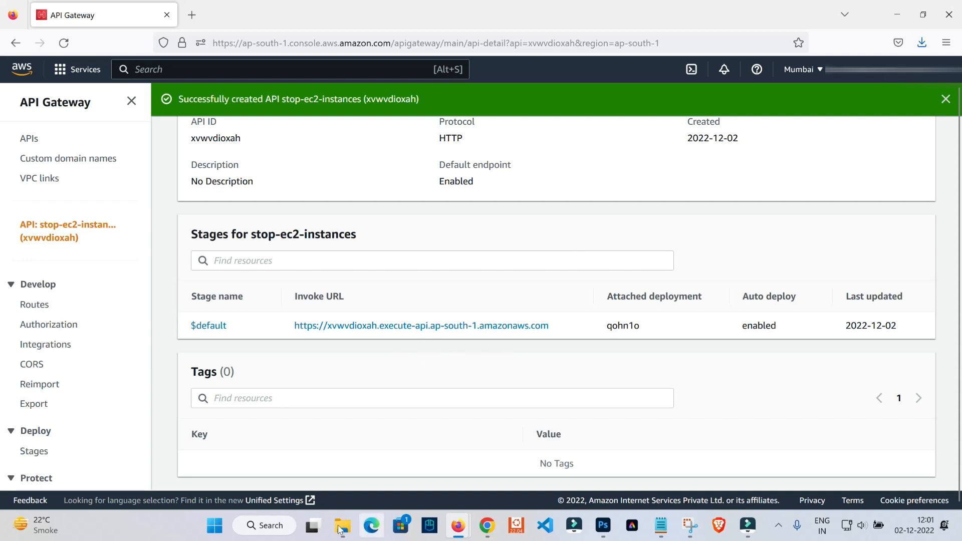
pyautogui.moveTo(568, 333); pyautogui.dragTo(289, 330)
pyautogui.hotkey('ctrl', 'c')
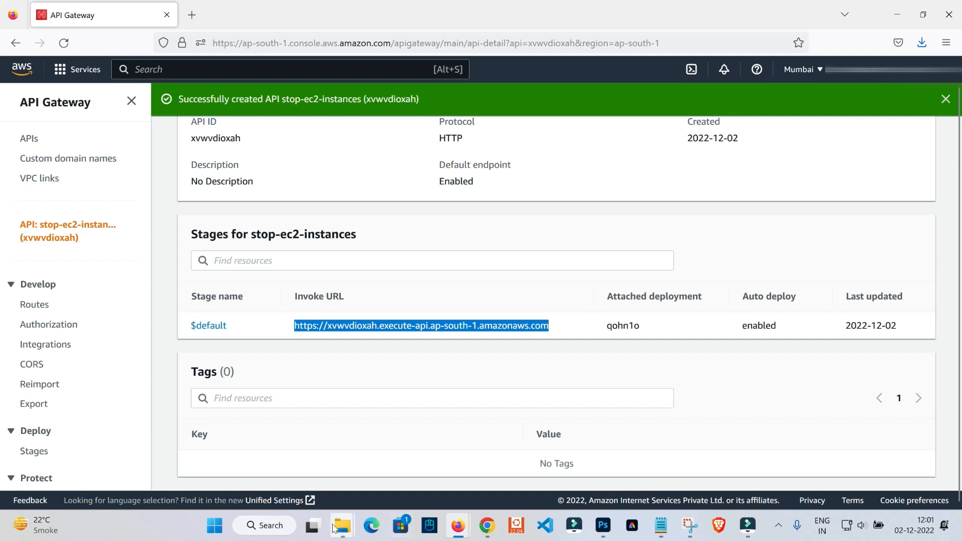
# Paste the copied invoke URL into a new Notepad note and label it "-- stop ec2 instances".
pyautogui.click(268, 526)
pyautogui.write('noyte')
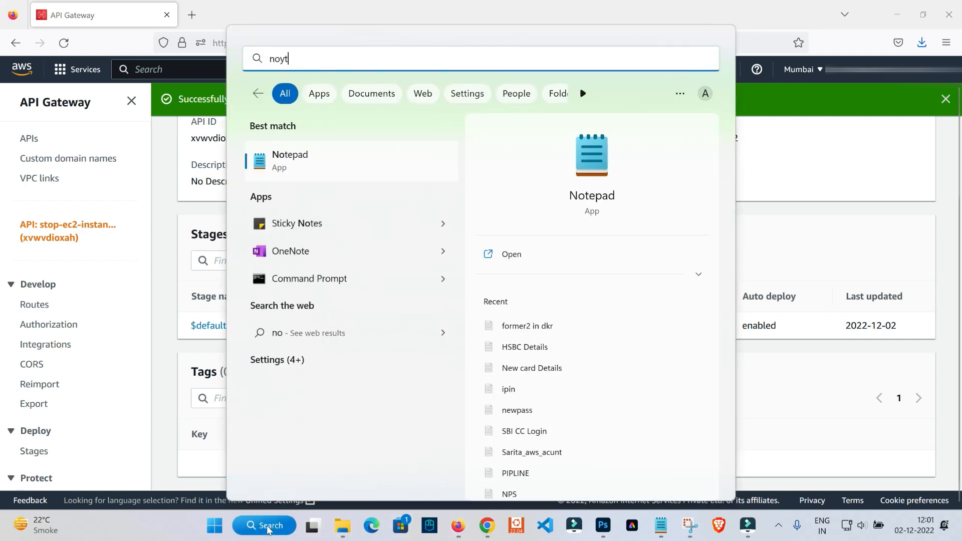
pyautogui.click(283, 153)
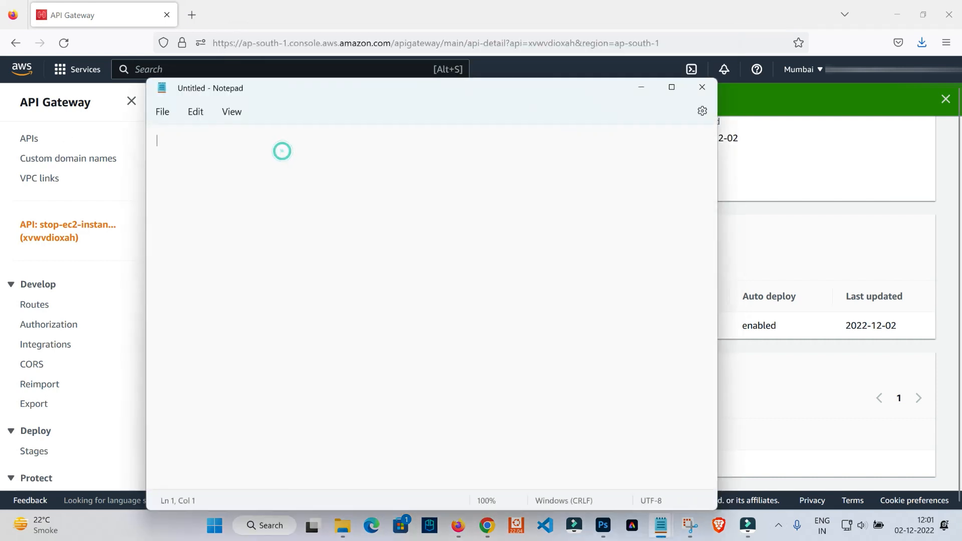
pyautogui.hotkey('ctrl', 'v')
pyautogui.write('-- s')
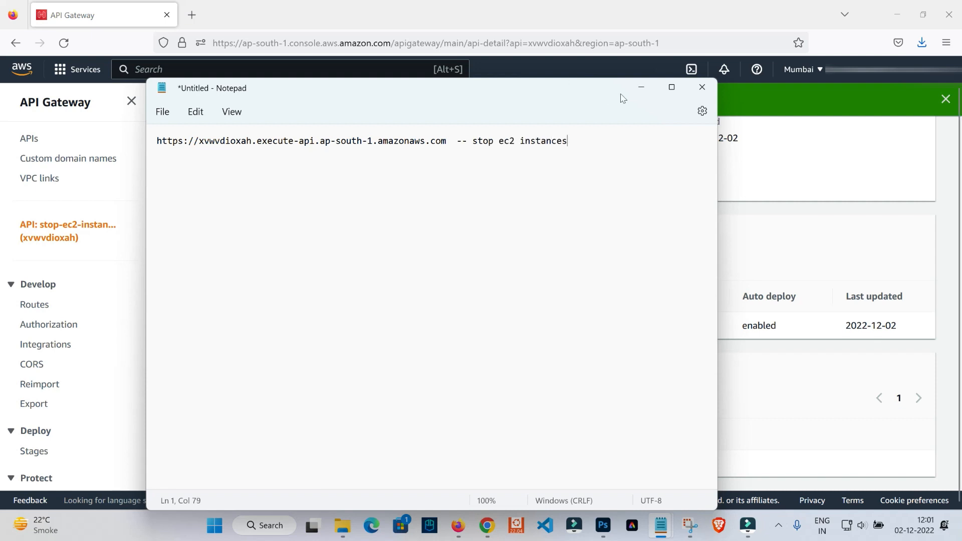
pyautogui.click(641, 88)
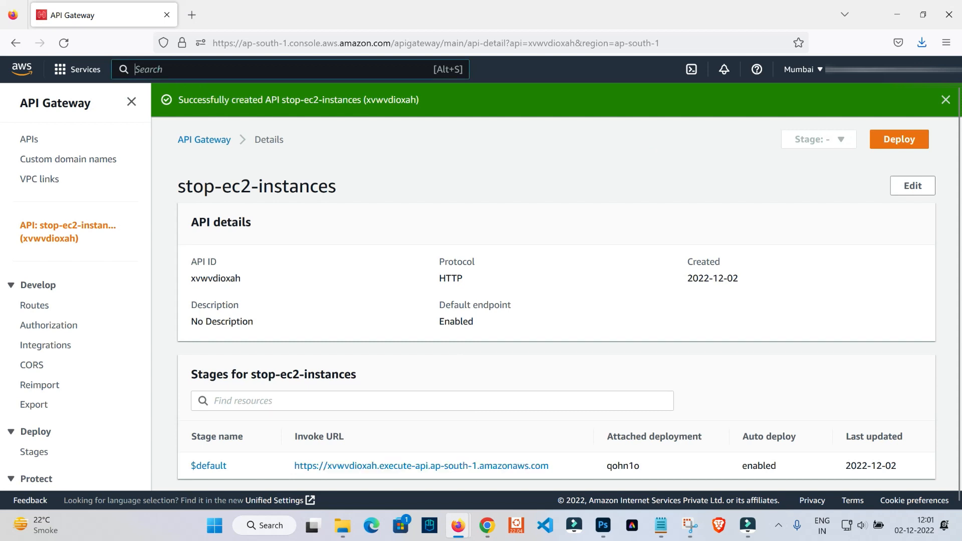
# In Lambda, add a destination to the stop-ec2-instances function: asynchronous invocation, On success, SNS topic EC2-started.
pyautogui.click(150, 69)
pyautogui.write('lam')
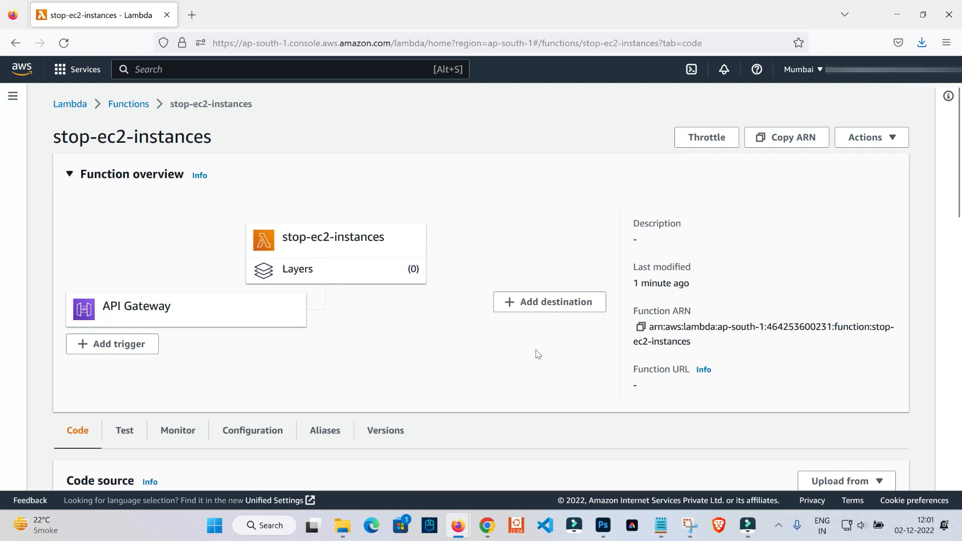
pyautogui.click(547, 305)
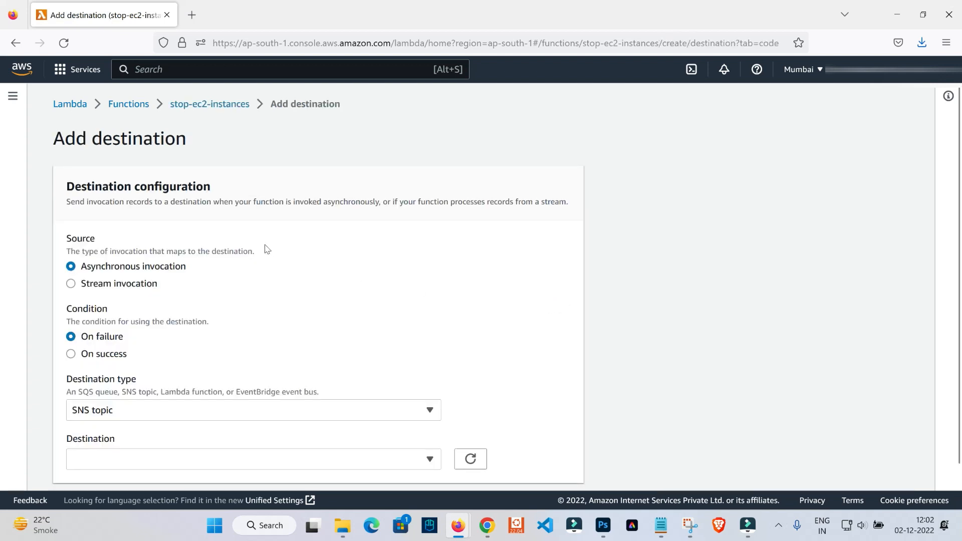
pyautogui.scroll(-1, 267, 249)
pyautogui.click(86, 315)
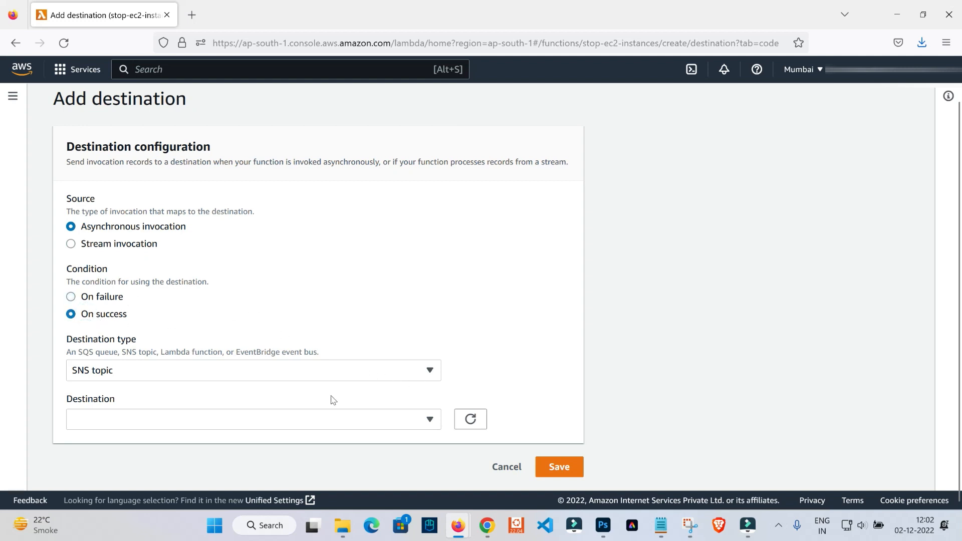
pyautogui.click(426, 426)
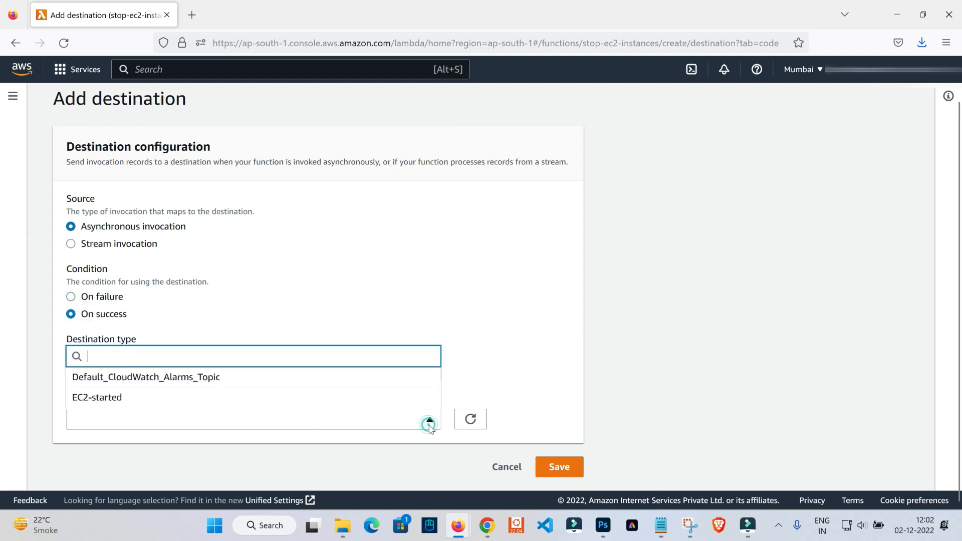
pyautogui.click(142, 406)
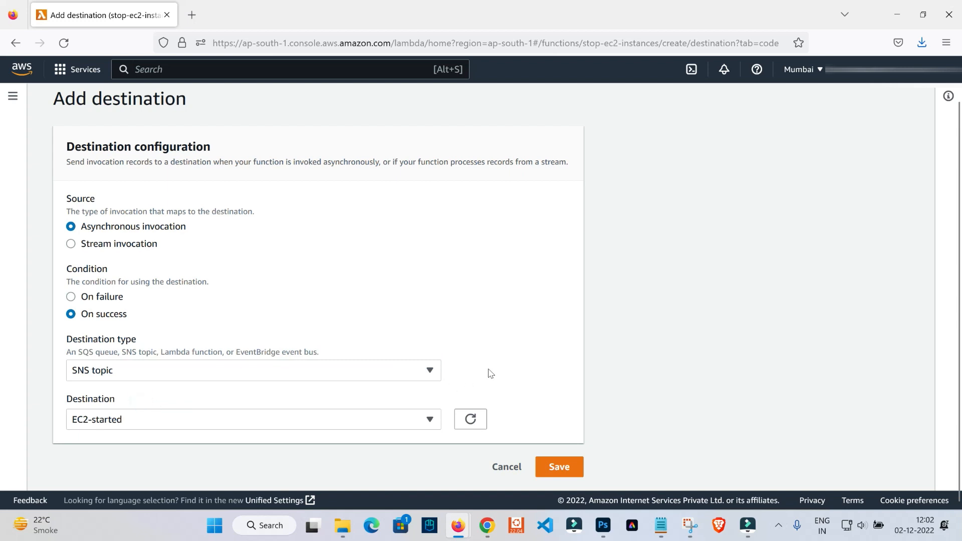
pyautogui.click(559, 467)
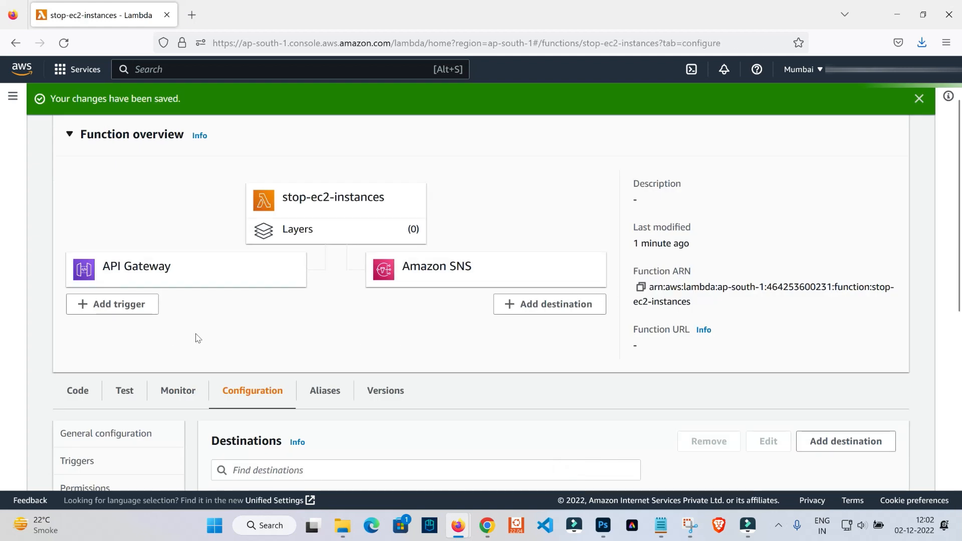
# Examine the function's new Amazon SNS destination, including its source, condition and target topic.
pyautogui.moveTo(537, 348); pyautogui.dragTo(426, 351)
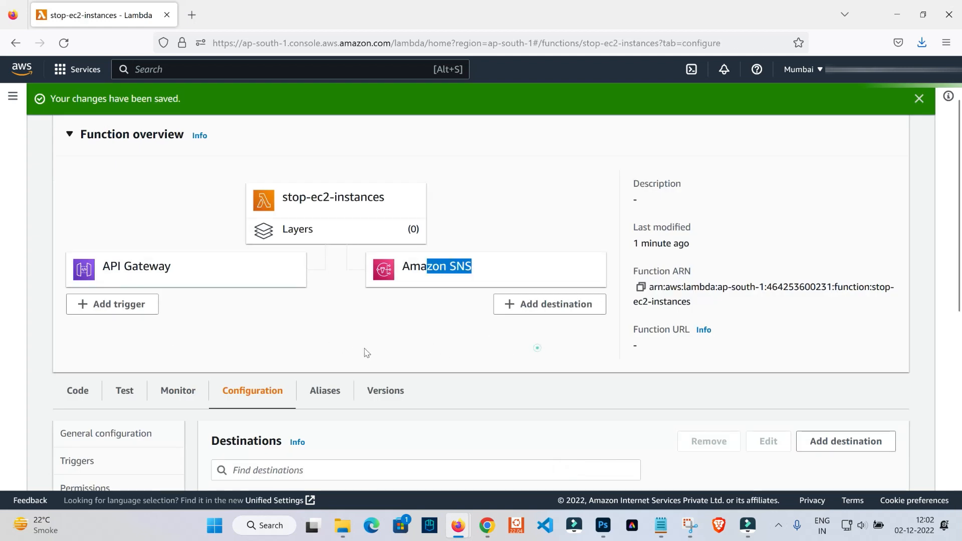
pyautogui.click(511, 356)
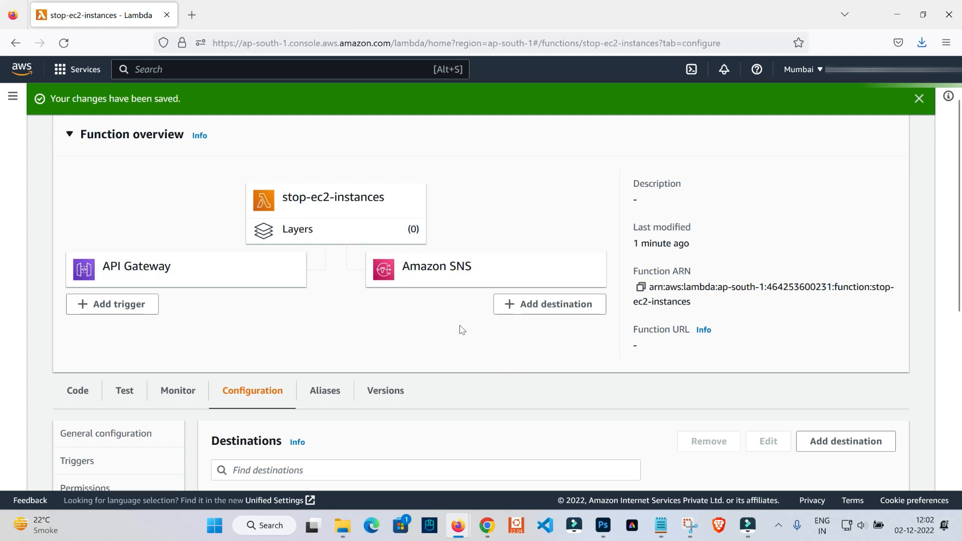
pyautogui.scroll(-3, 461, 321)
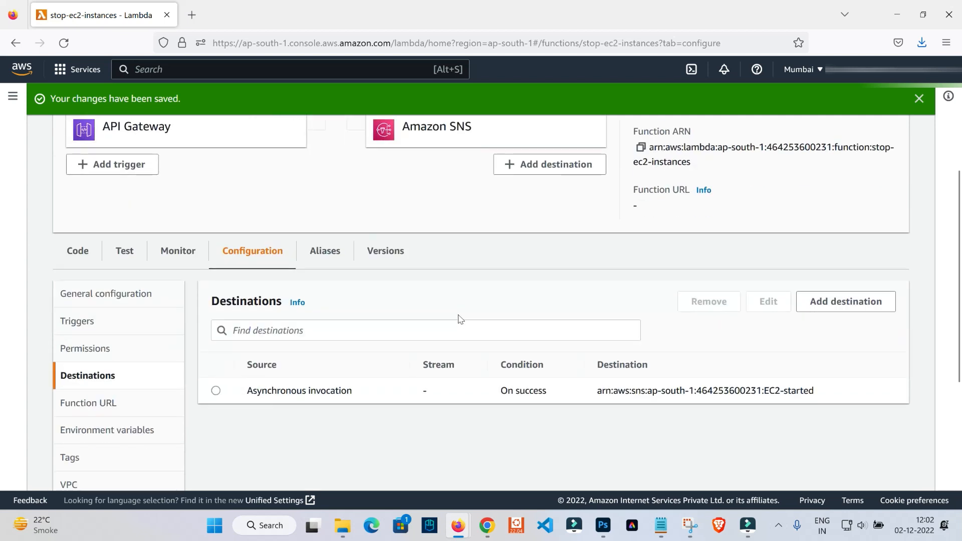
pyautogui.scroll(-2, 459, 319)
pyautogui.moveTo(563, 325); pyautogui.dragTo(500, 323)
pyautogui.click(500, 366)
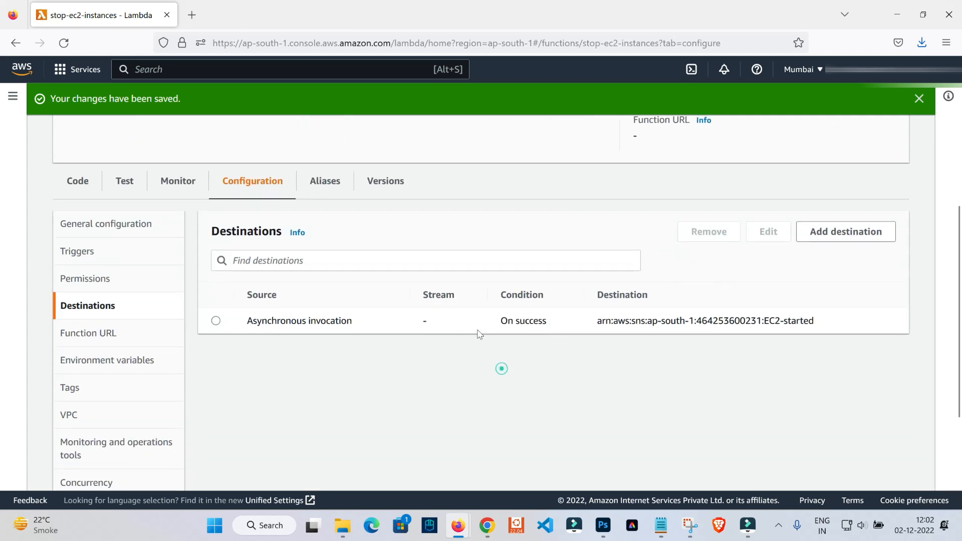
pyautogui.scroll(5, 453, 309)
pyautogui.click(529, 340)
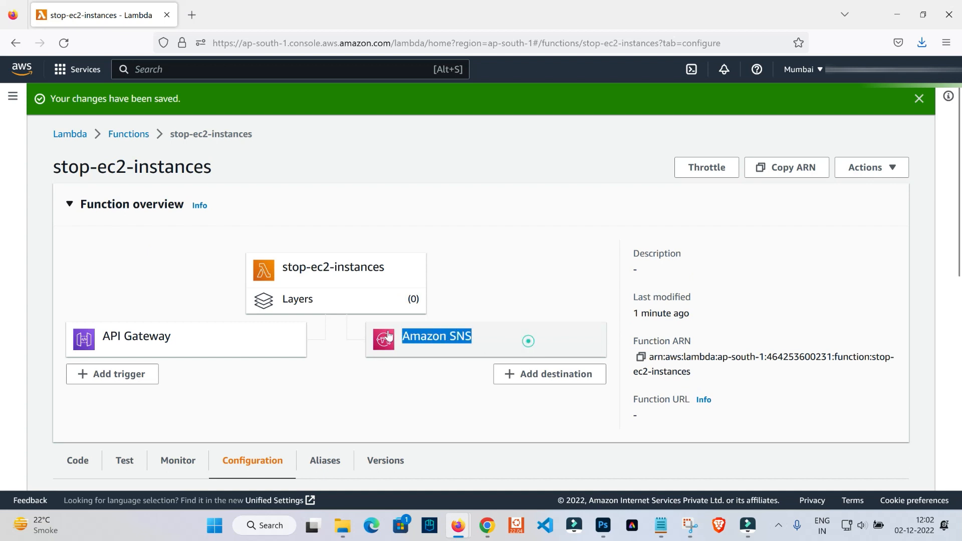
pyautogui.scroll(5, 468, 401)
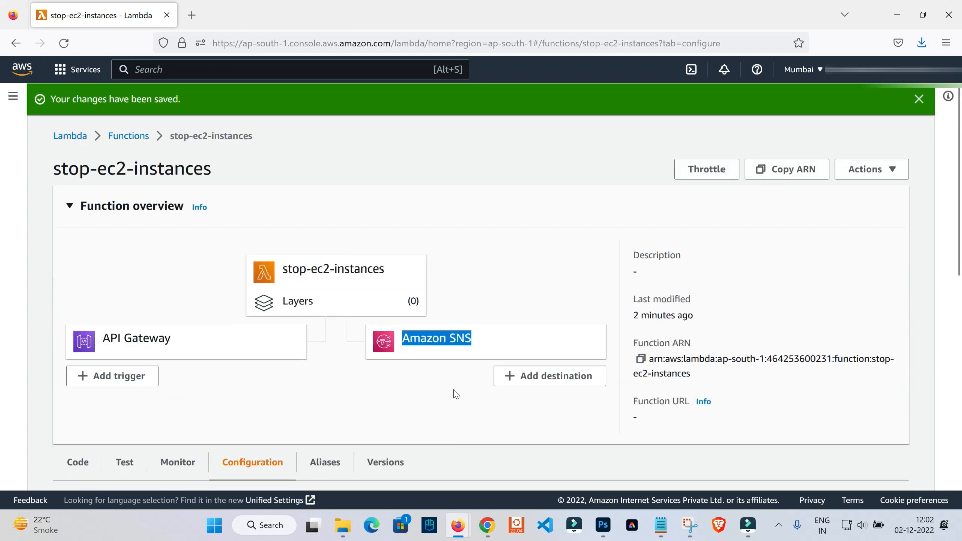
# Review the function's API Gateway trigger, including its ARN and API endpoint.
pyautogui.click(219, 348)
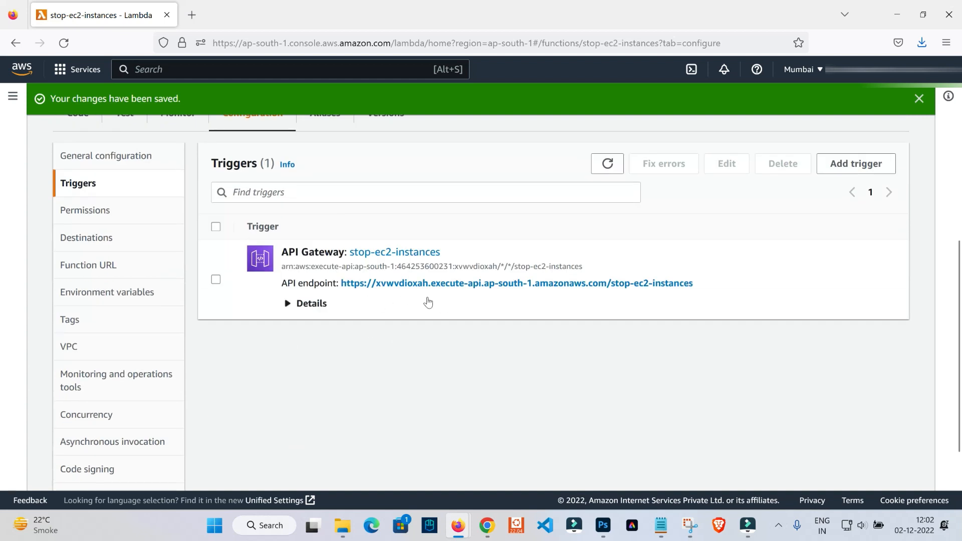
pyautogui.moveTo(735, 292); pyautogui.dragTo(324, 252)
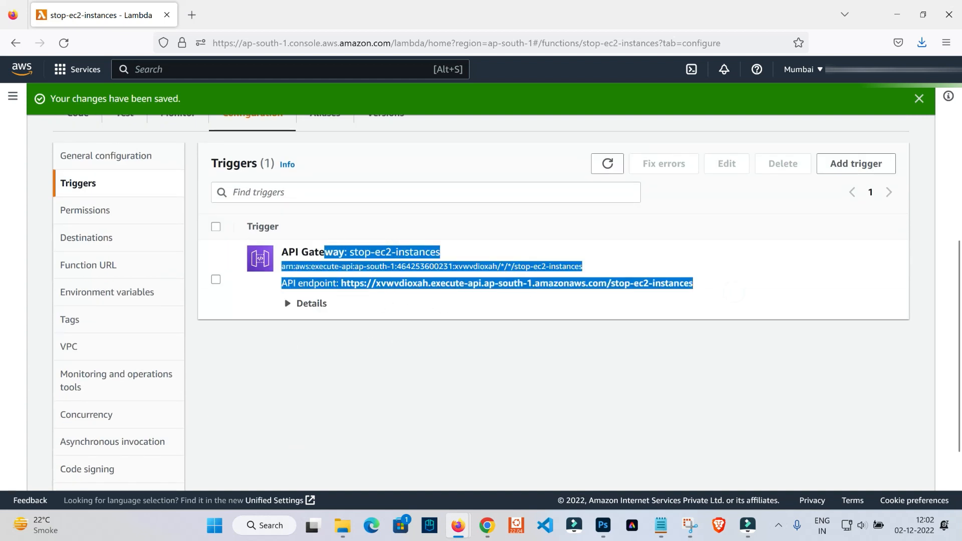
pyautogui.click(430, 346)
pyautogui.moveTo(483, 256); pyautogui.dragTo(308, 253)
pyautogui.scroll(4, 348, 332)
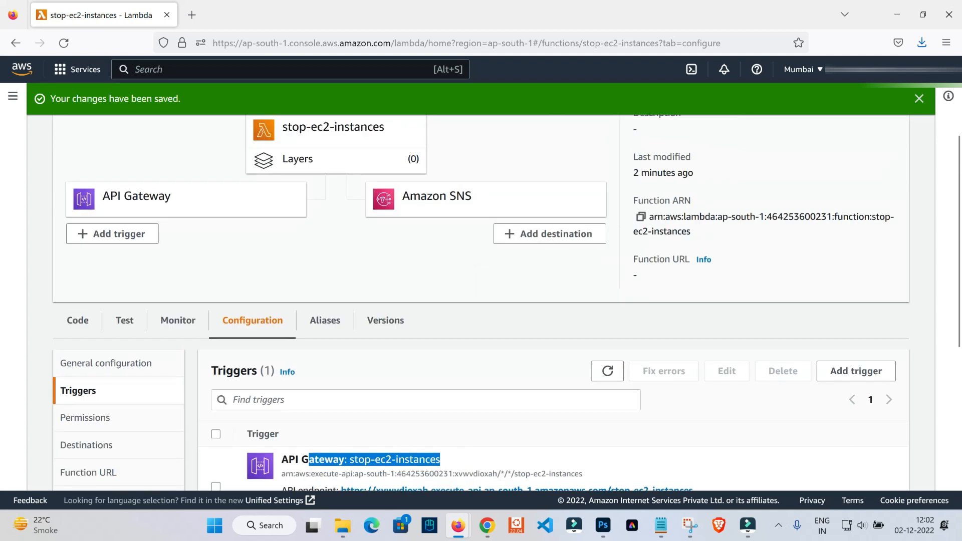
pyautogui.scroll(3, 320, 357)
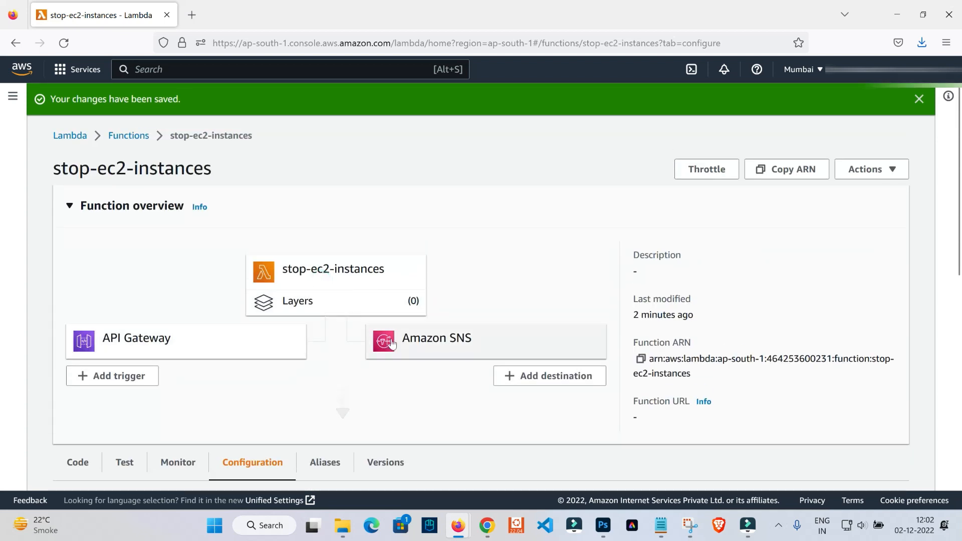
# Examine the stop-ec2-instances function's source code, code properties and runtime settings.
pyautogui.scroll(-10, 307, 331)
pyautogui.scroll(7, 337, 340)
pyautogui.scroll(3, 345, 342)
pyautogui.click(300, 310)
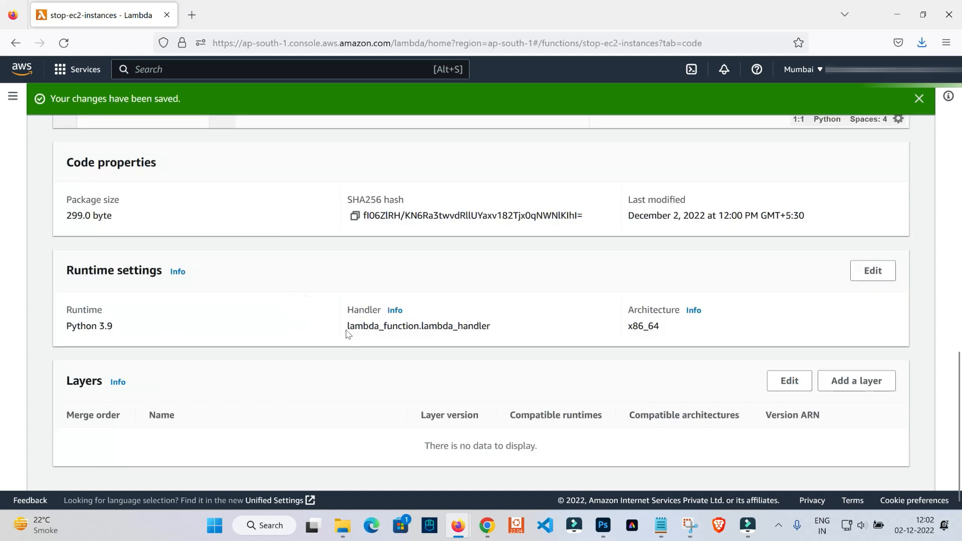
pyautogui.scroll(7, 348, 335)
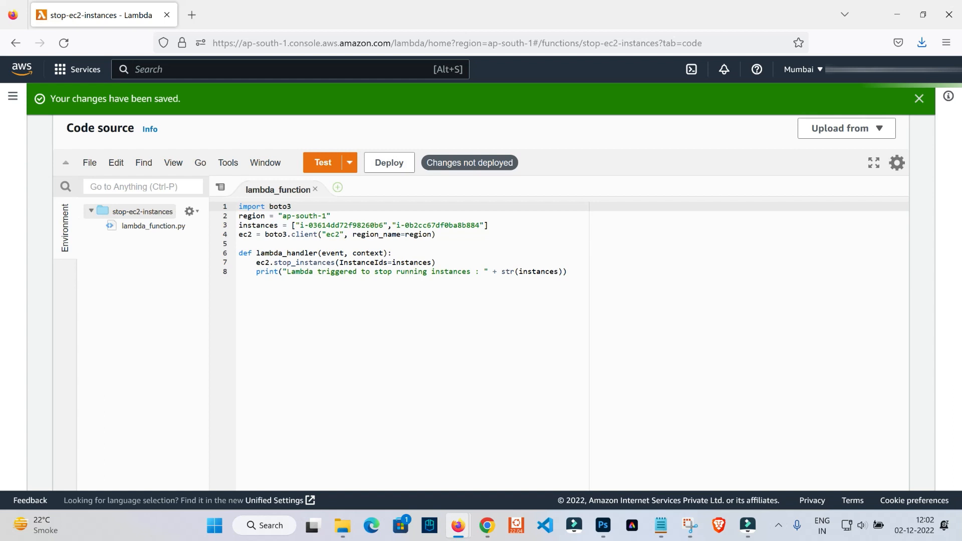
pyautogui.scroll(8, 445, 347)
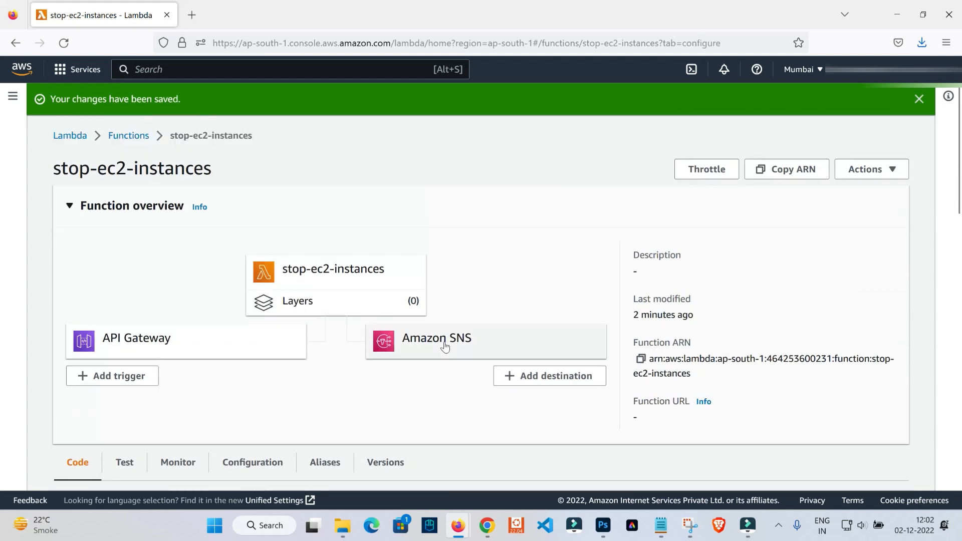
# Recheck the Amazon SNS destination entry and the API Gateway trigger's endpoint from the function overview.
pyautogui.click(445, 347)
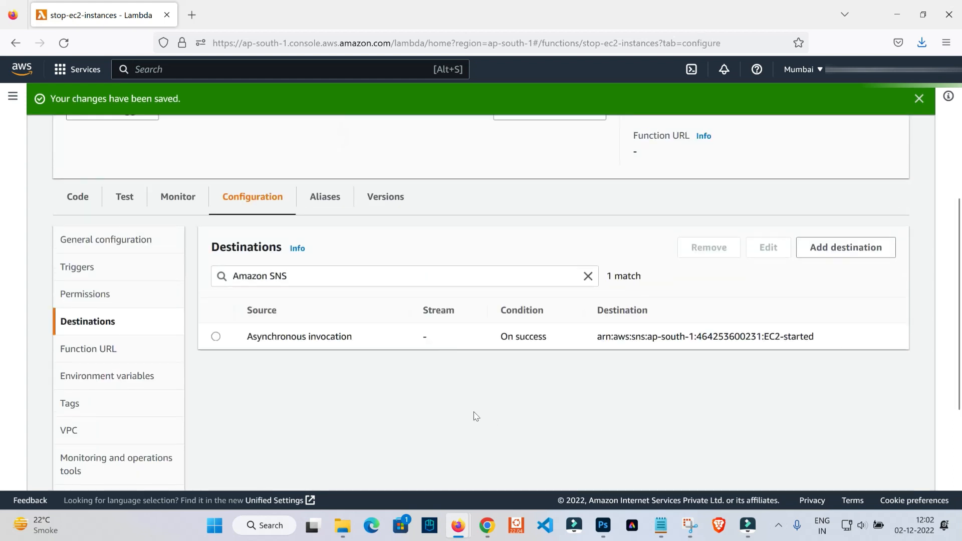
pyautogui.scroll(5, 466, 412)
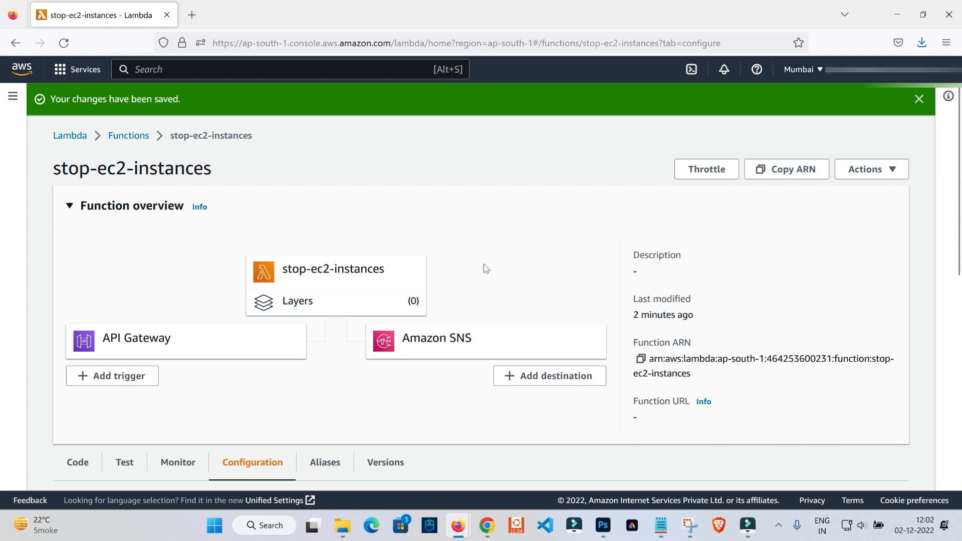
pyautogui.click(151, 337)
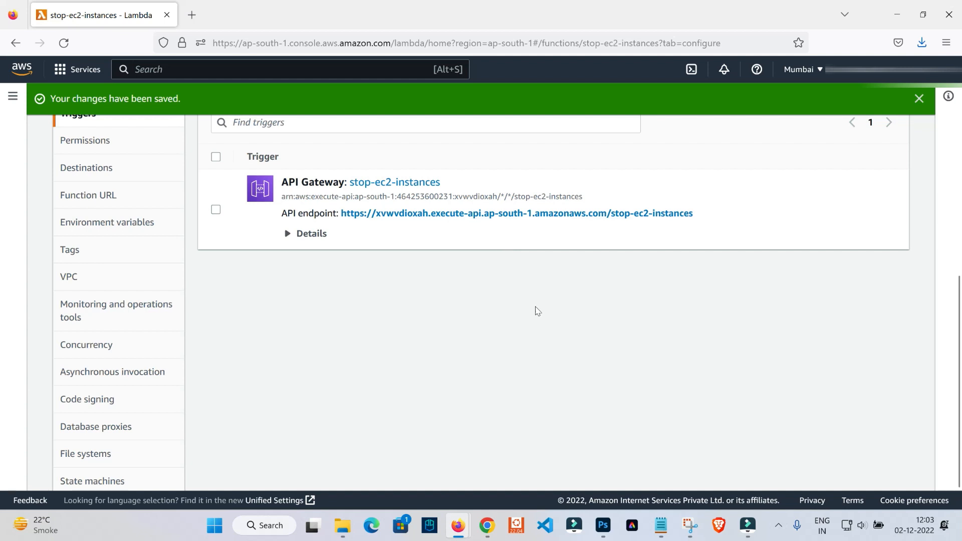
pyautogui.scroll(5, 625, 295)
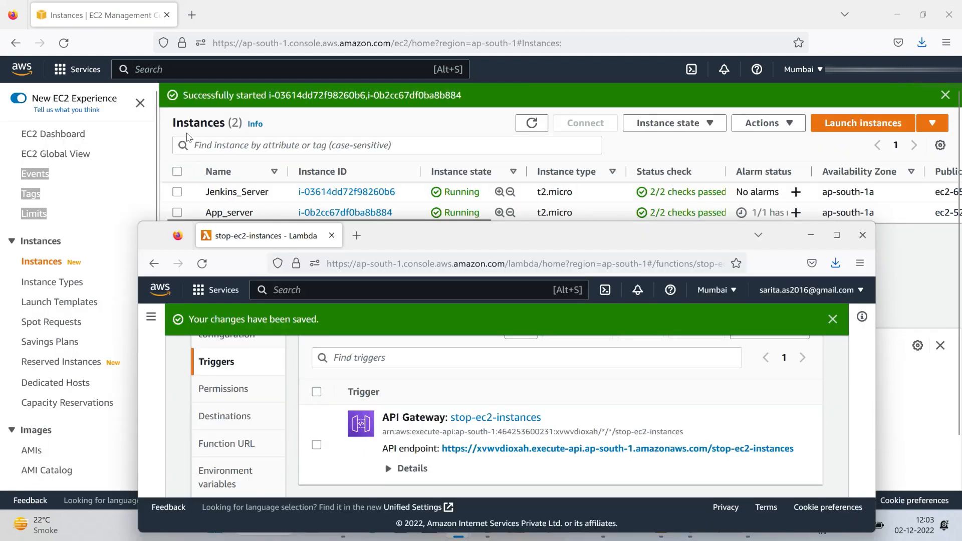
# Switch to the EC2 Instances list and refresh it to check the states of Jenkins_Server and App_server.
pyautogui.moveTo(171, 123); pyautogui.dragTo(837, 238)
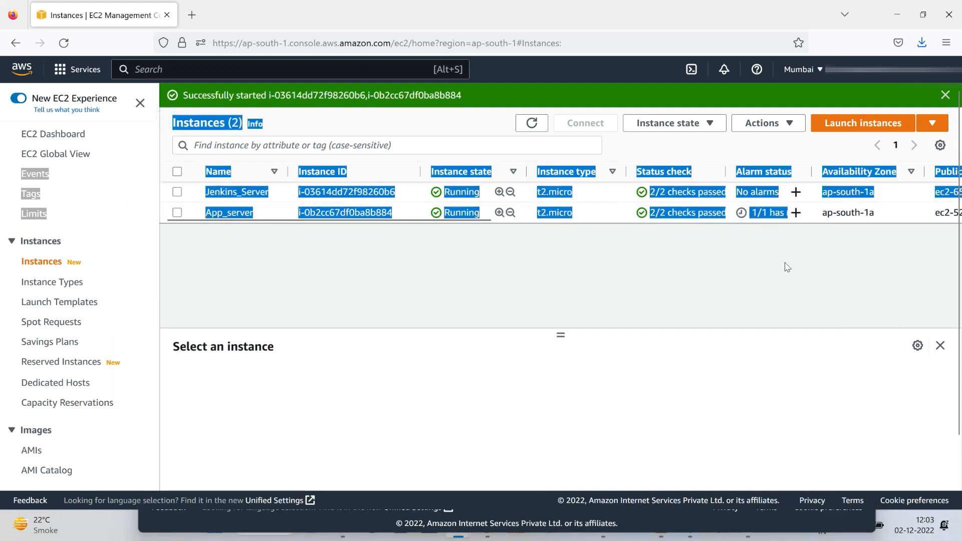
pyautogui.click(531, 123)
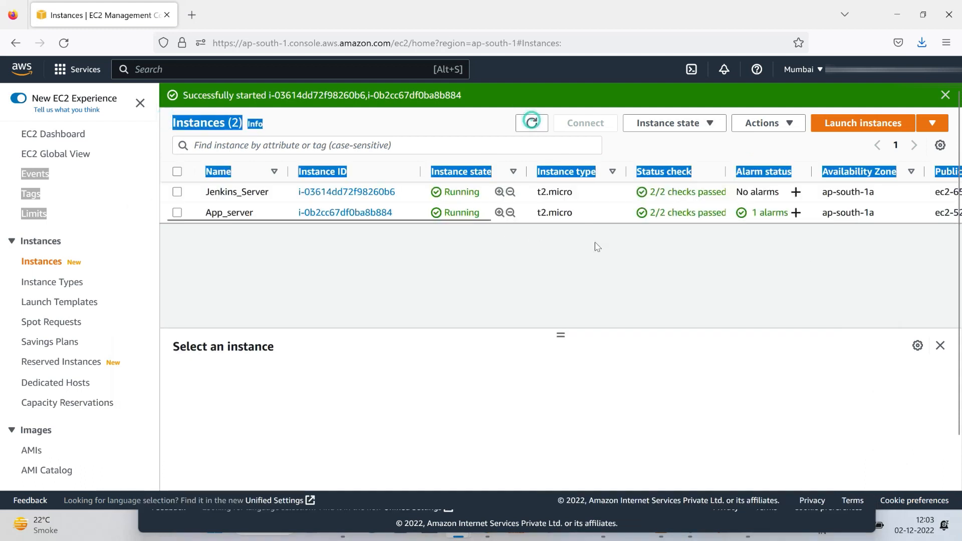
pyautogui.click(480, 245)
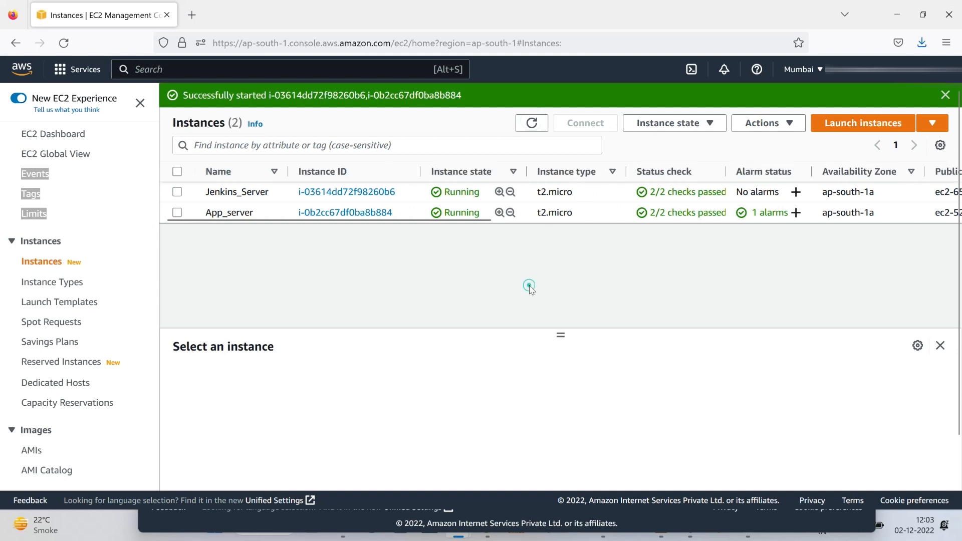
# Return to the Lambda trigger, call its /stop-ec2-instances API endpoint and read the response.
pyautogui.hotkey('alt', 'Tab')
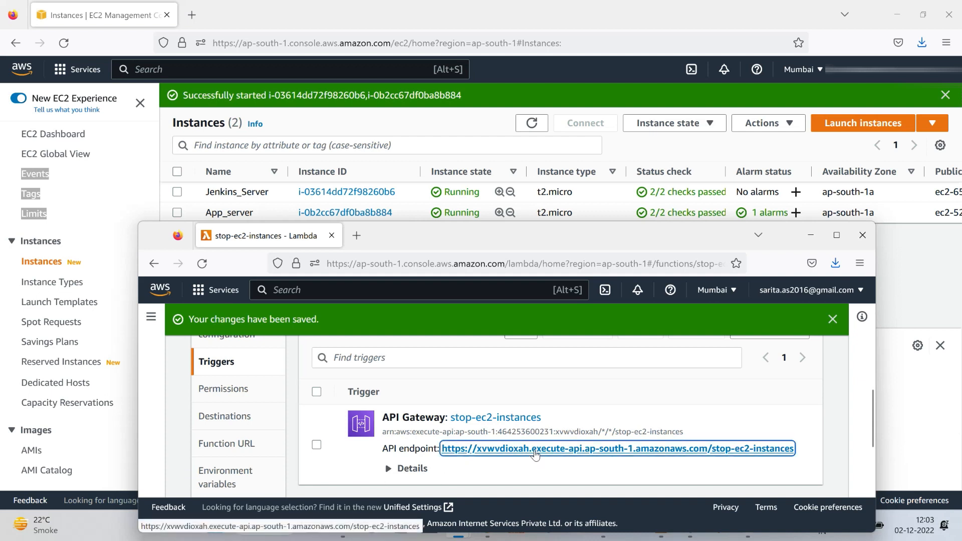
pyautogui.click(533, 449)
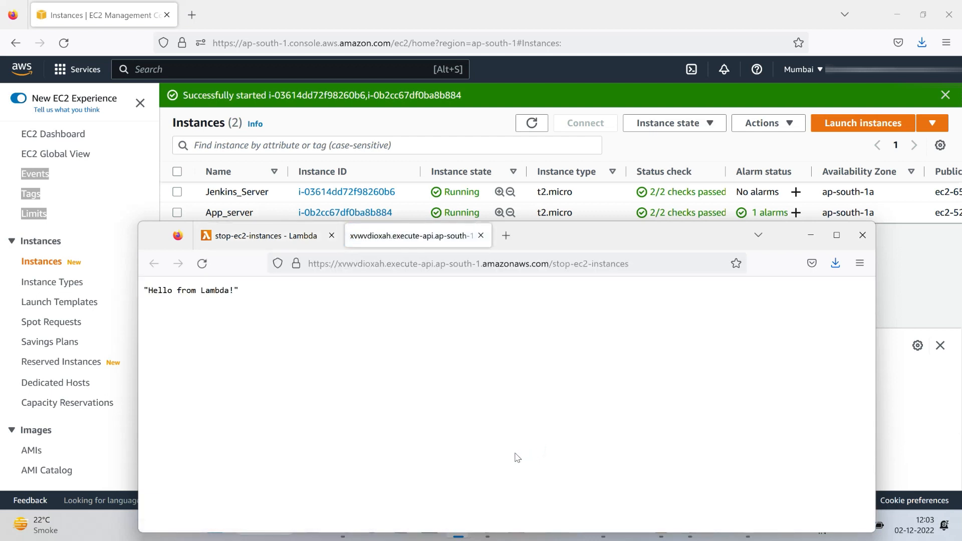
pyautogui.tripleClick(271, 291)
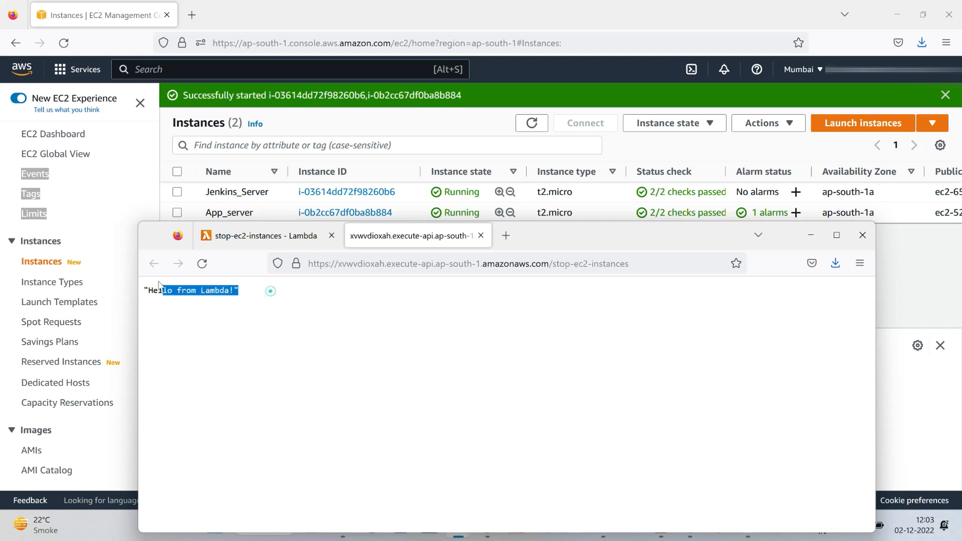
pyautogui.click(263, 335)
# Refresh the EC2 instance list to check the instance states after the API call, and return to the response page.
pyautogui.click(532, 123)
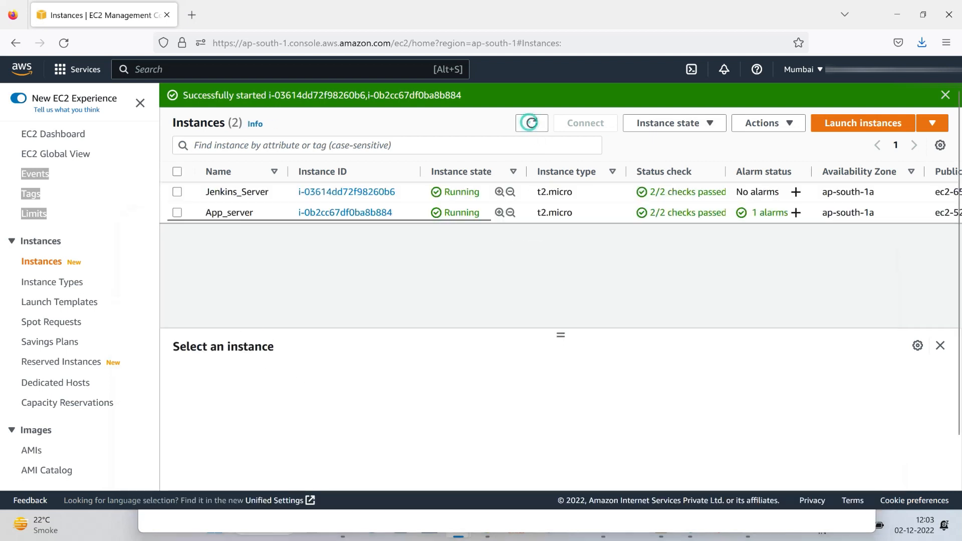
pyautogui.click(532, 123)
pyautogui.hotkey('alt', 'Tab')
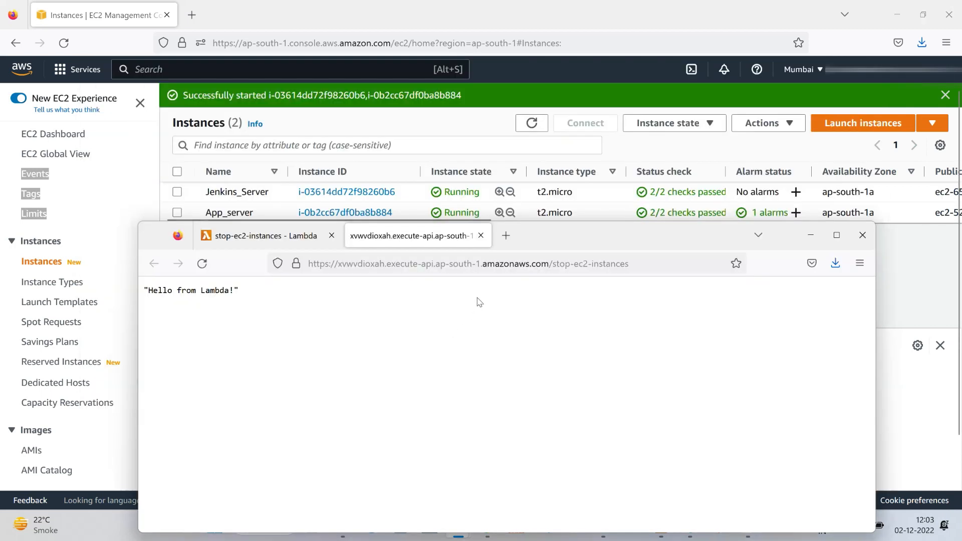
# Leave the API response page, go from the EC2 console to Lambda and open the stop-ec2-instances function.
pyautogui.click(266, 240)
pyautogui.click(411, 235)
pyautogui.hotkey('alt', 'Tab')
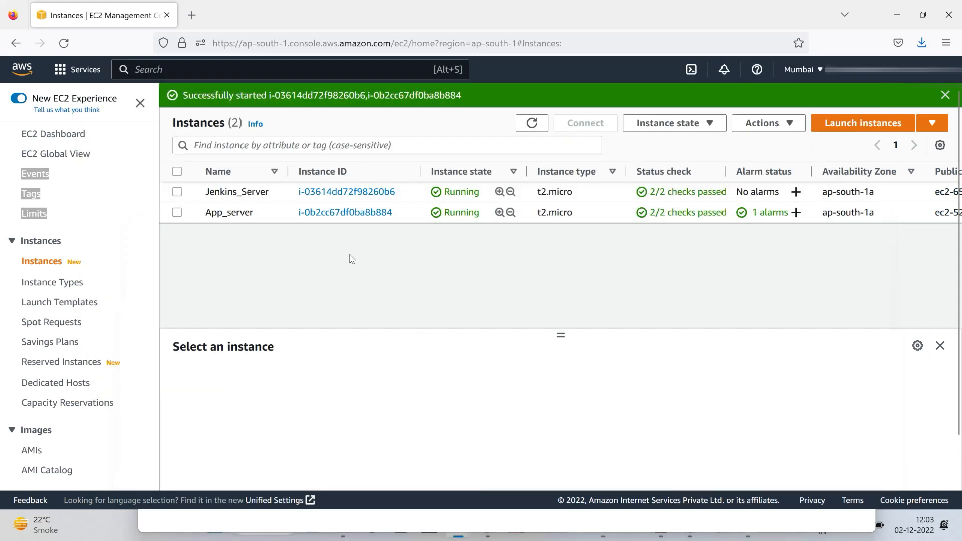
pyautogui.click(177, 69)
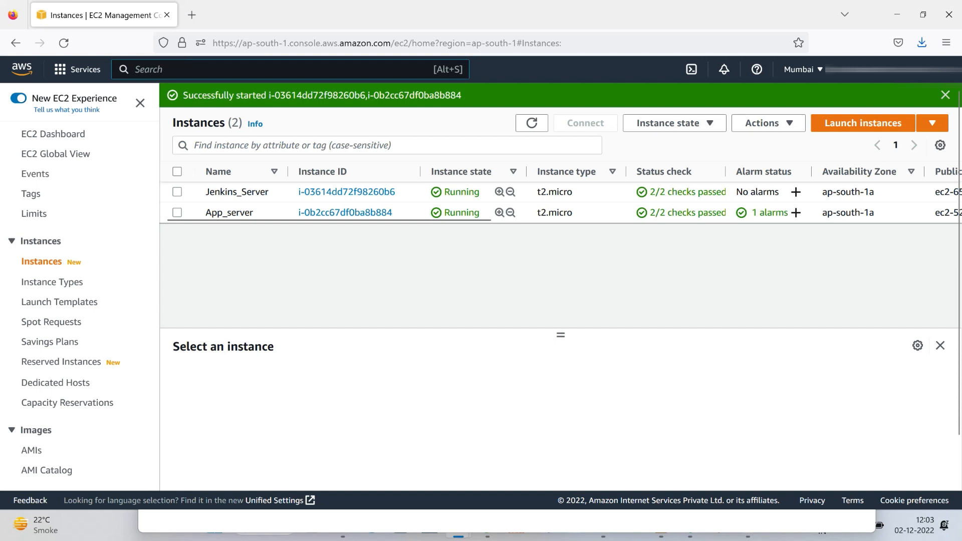
pyautogui.write('lam')
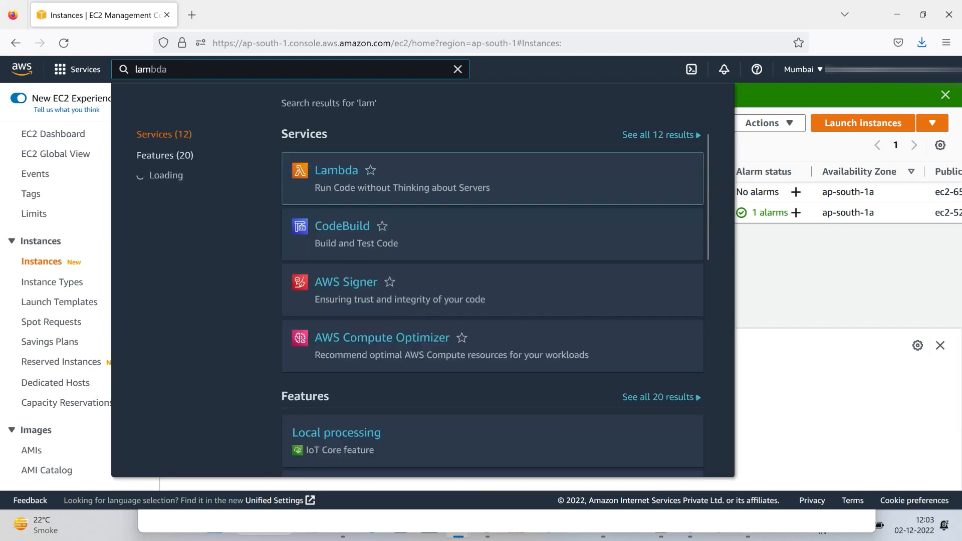
pyautogui.click(338, 170)
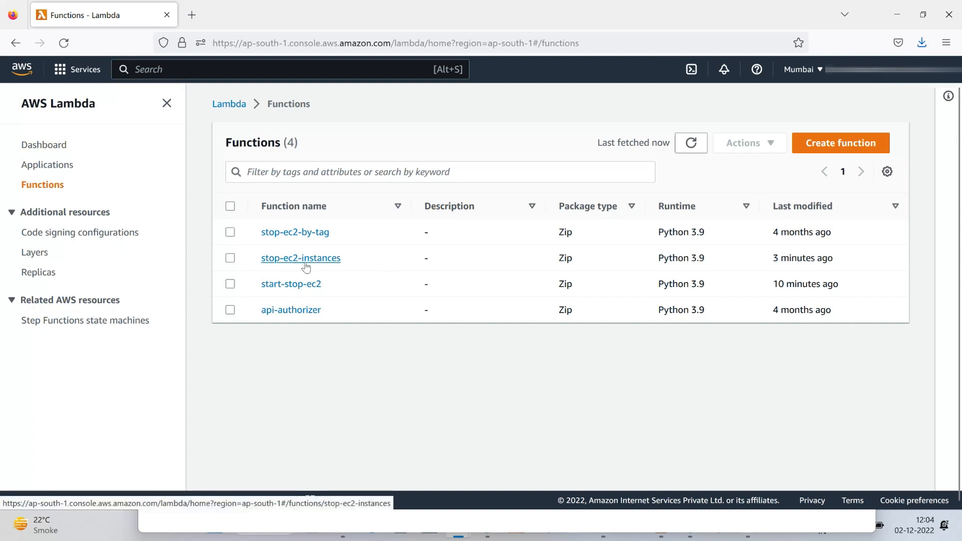
pyautogui.click(314, 258)
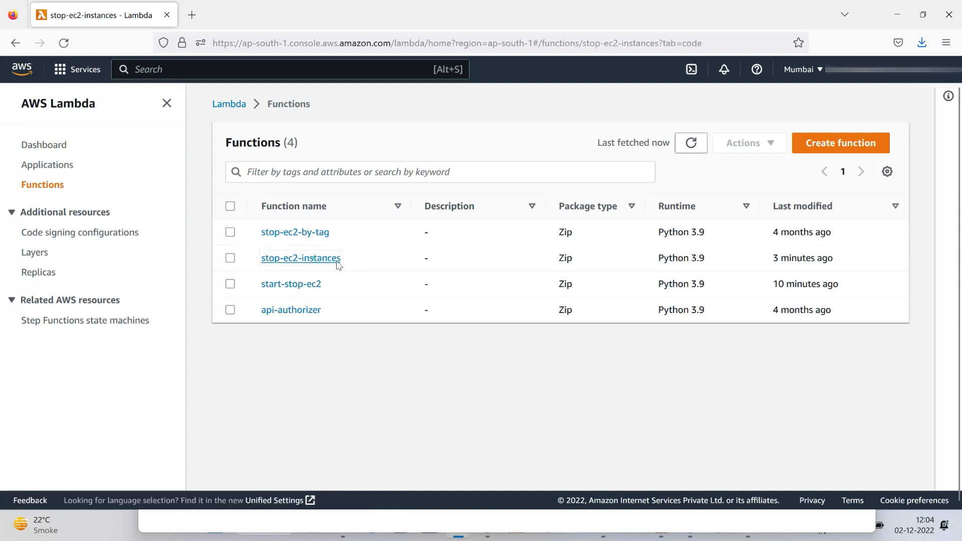
# Deploy the pending lambda_function code of stop-ec2-instances and return to the function overview.
pyautogui.scroll(-10, 302, 272)
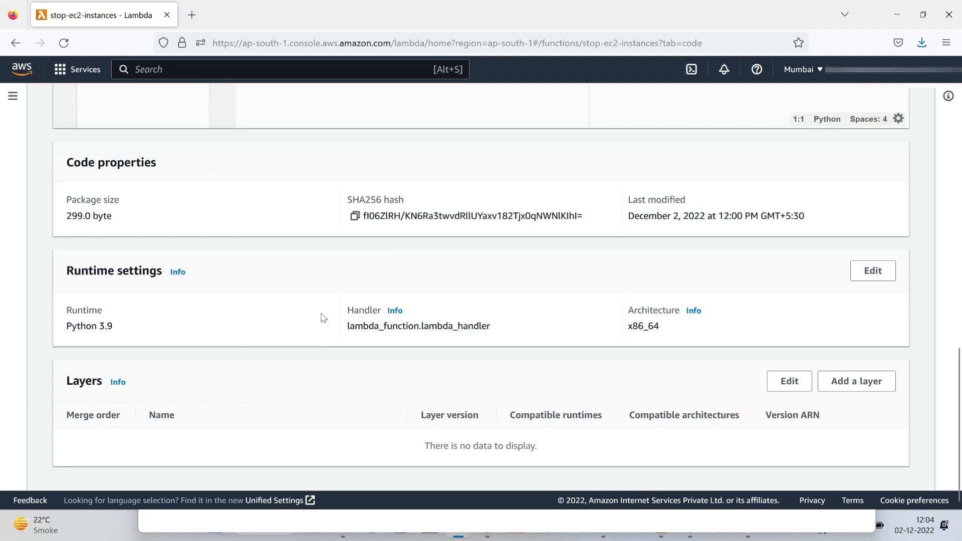
pyautogui.scroll(5, 323, 317)
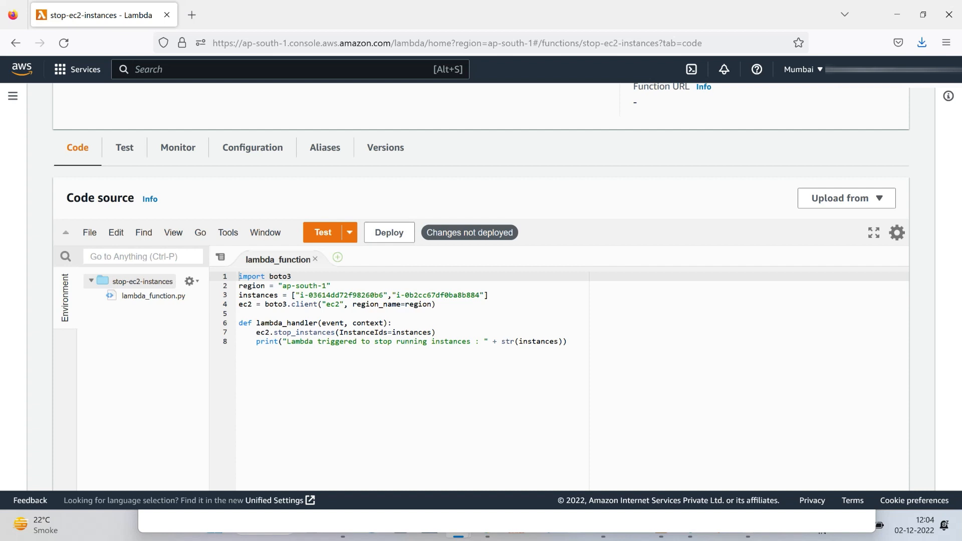
pyautogui.scroll(2, 396, 312)
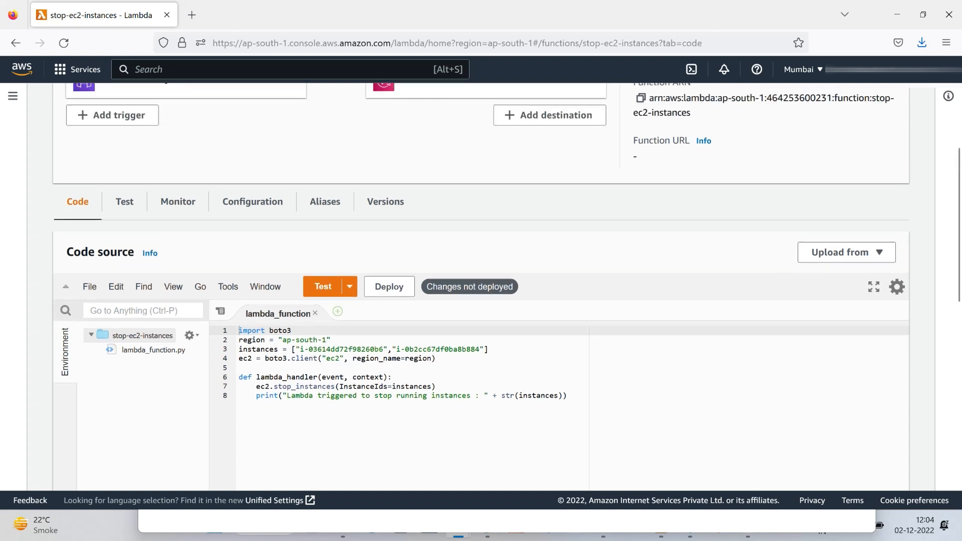
pyautogui.click(396, 304)
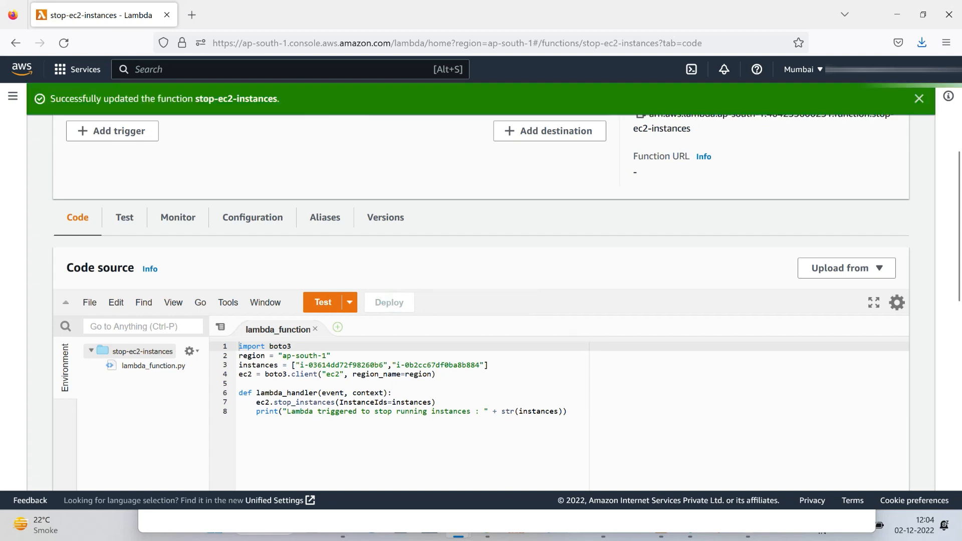
pyautogui.moveTo(311, 100); pyautogui.dragTo(49, 100)
pyautogui.scroll(5, 506, 286)
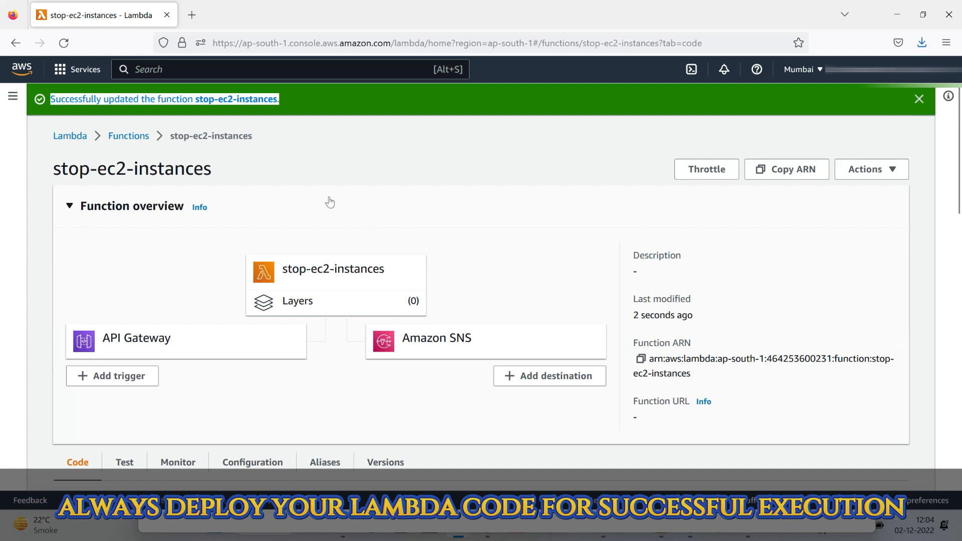
# Go to the EC2 dashboard and list only the running instances.
pyautogui.click(179, 69)
pyautogui.write('ec2')
pyautogui.click(433, 204)
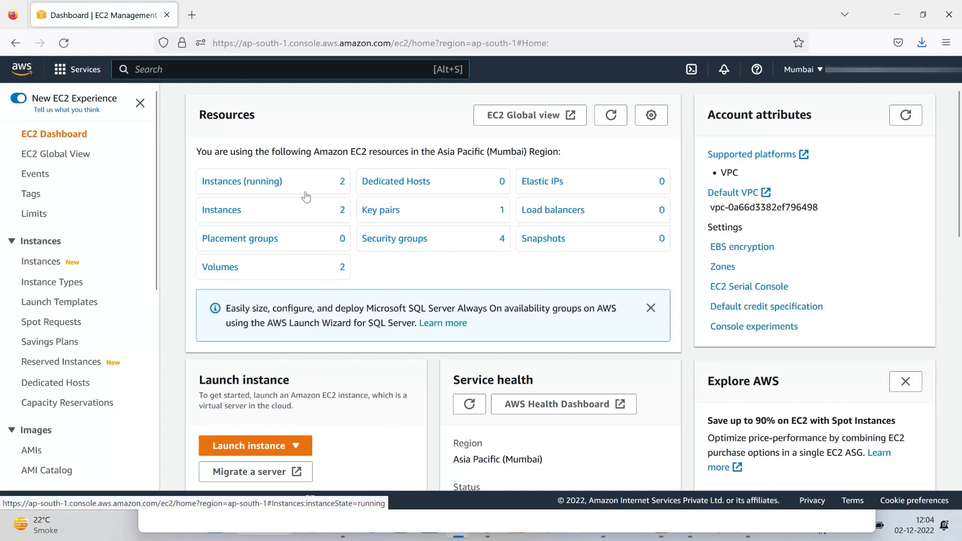
pyautogui.click(247, 189)
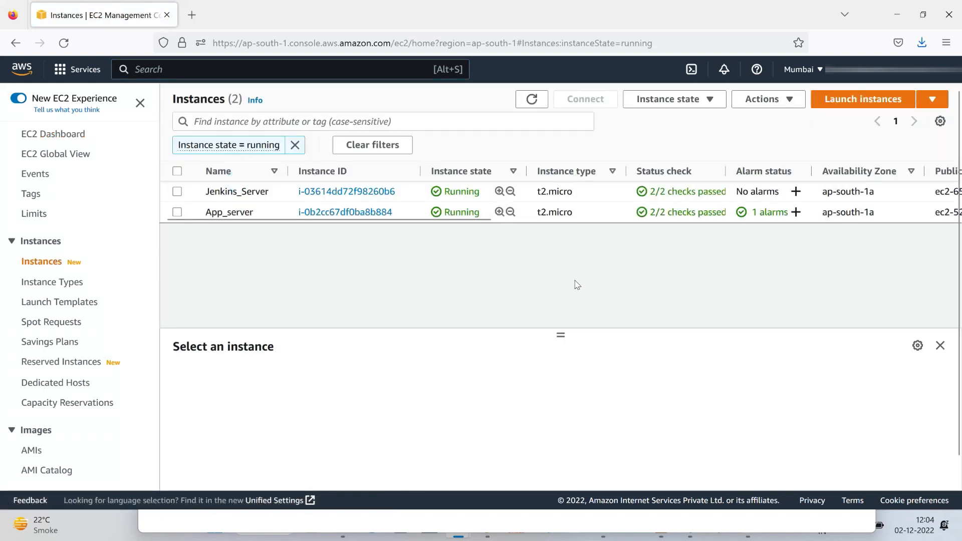
# Close the old response page, call the trigger's /stop-ec2-instances API endpoint again and read the new response.
pyautogui.hotkey('alt', 'Tab')
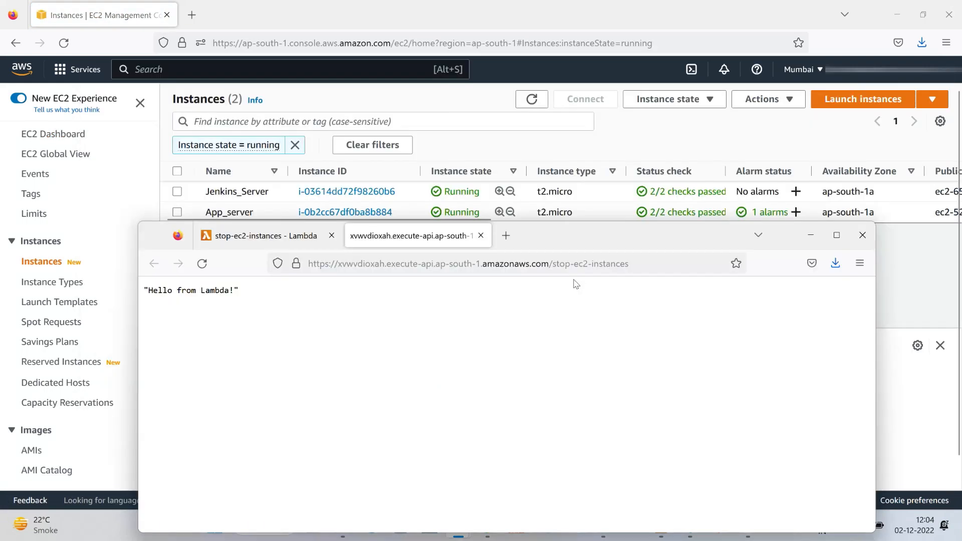
pyautogui.click(481, 235)
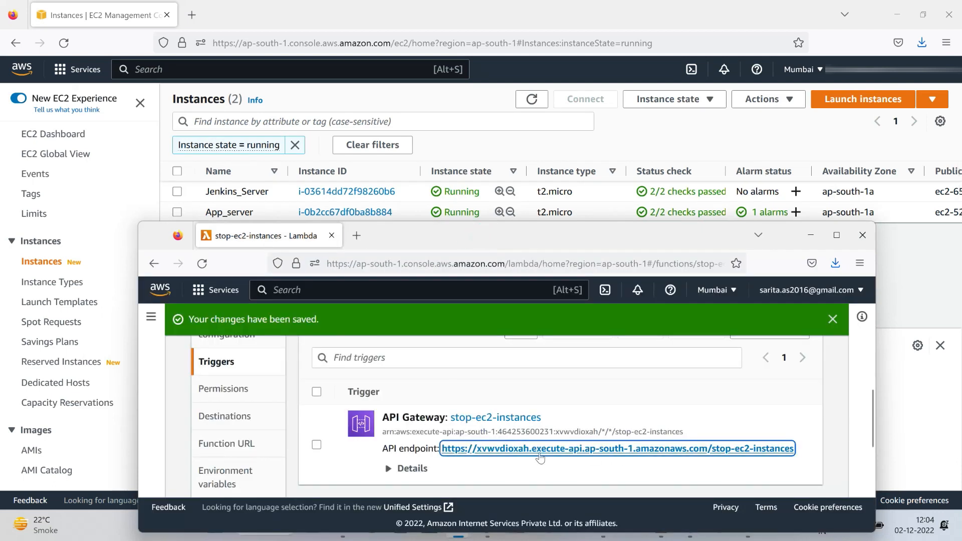
pyautogui.click(628, 450)
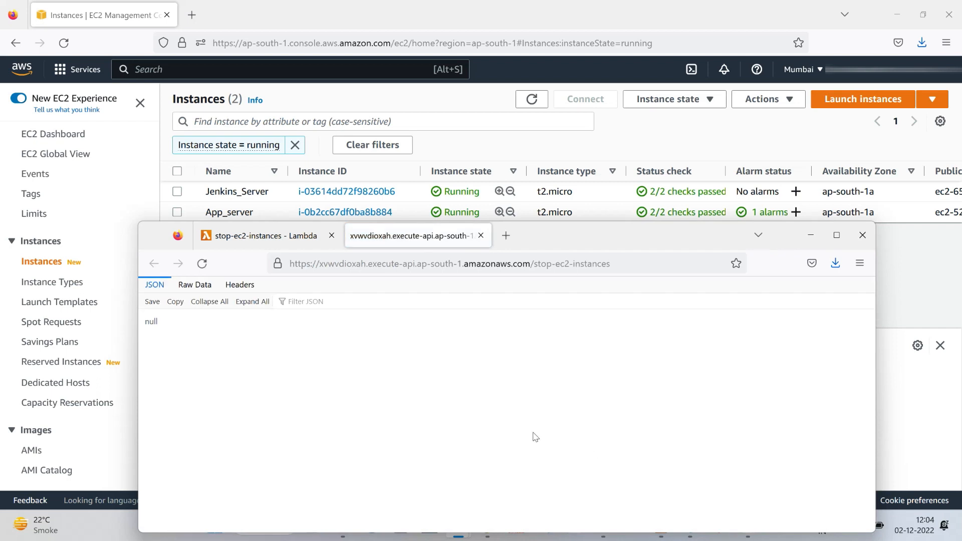
pyautogui.moveTo(185, 335); pyautogui.dragTo(140, 322)
# Refresh the running-instances list and remove its instance state filter to check the states of both servers.
pyautogui.click(532, 99)
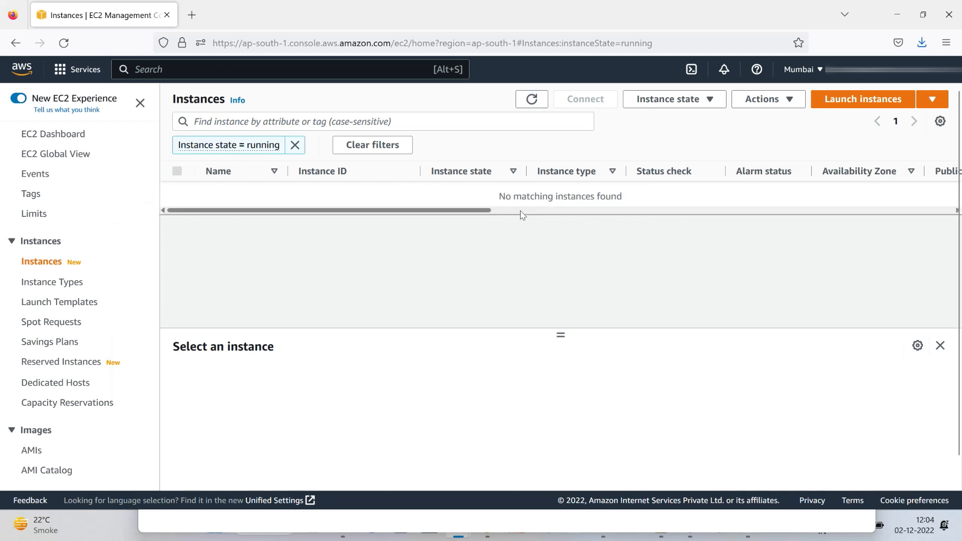
pyautogui.click(296, 145)
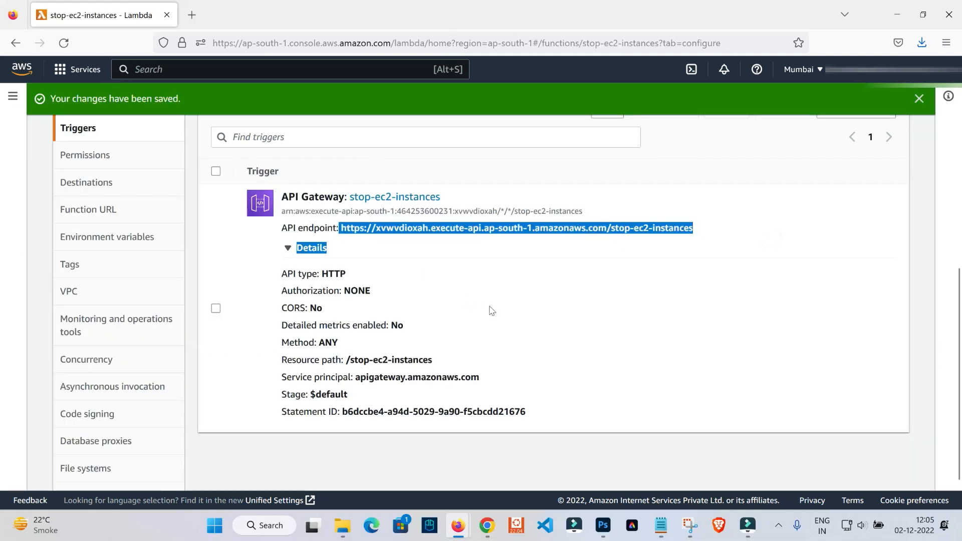
# Copy the API endpoint URL of the my-first-api trigger in the start-stop-ec2 function's configuration.
pyautogui.scroll(6, 488, 309)
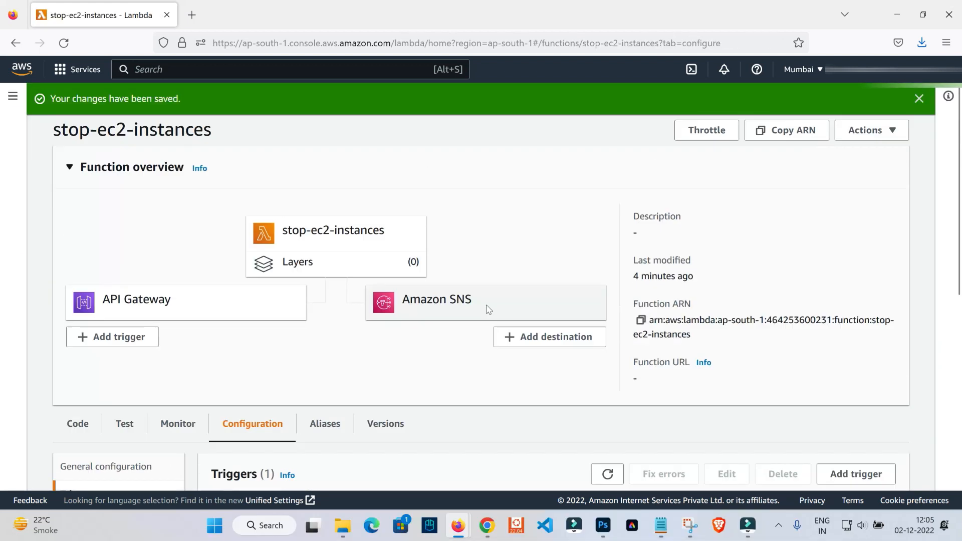
pyautogui.scroll(1, 489, 309)
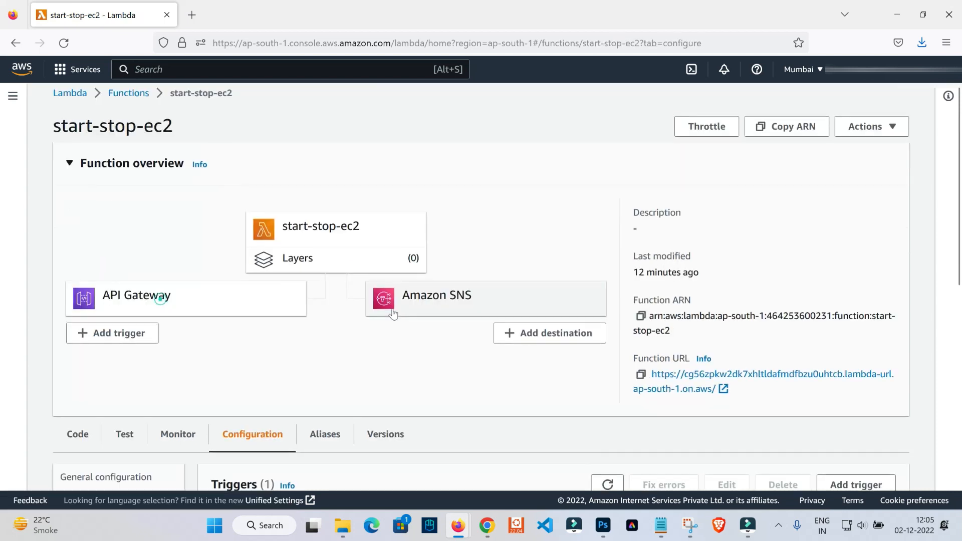
pyautogui.scroll(-7, 165, 294)
pyautogui.moveTo(702, 259); pyautogui.dragTo(443, 298)
pyautogui.hotkey('ctrl', 'c')
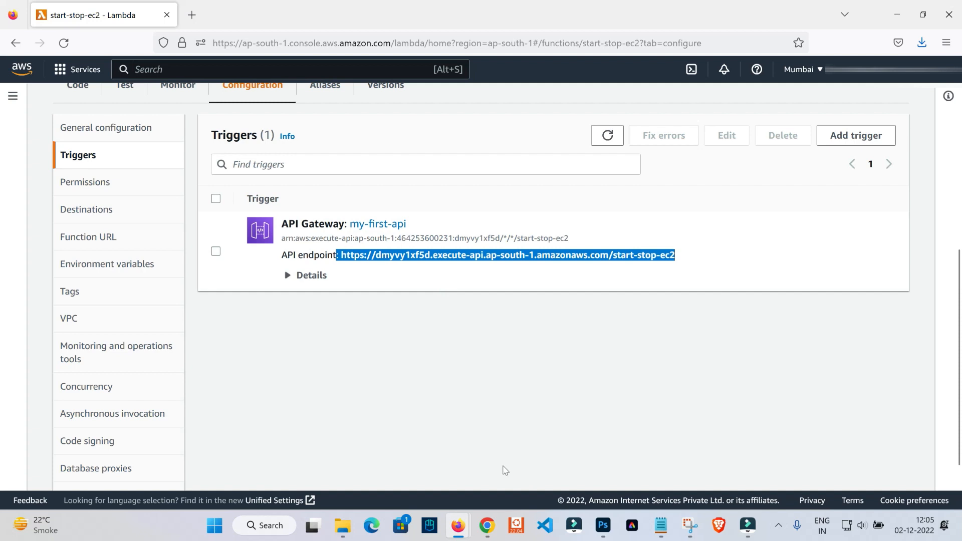
# Switch to the Notepad note with the stop endpoint, add the copied URL without its leading colon, and label it "- start ec2 instances".
pyautogui.click(661, 526)
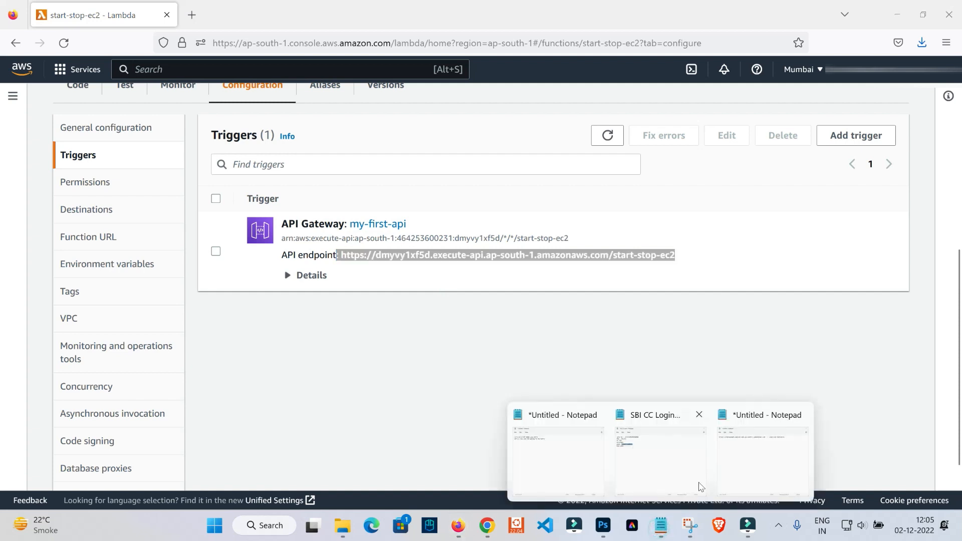
pyautogui.click(745, 466)
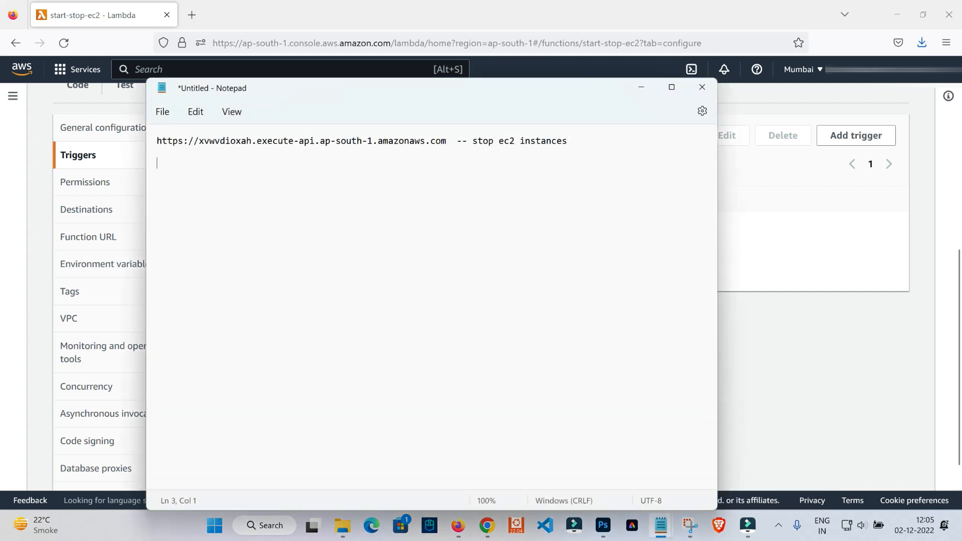
pyautogui.hotkey('ctrl', 'v')
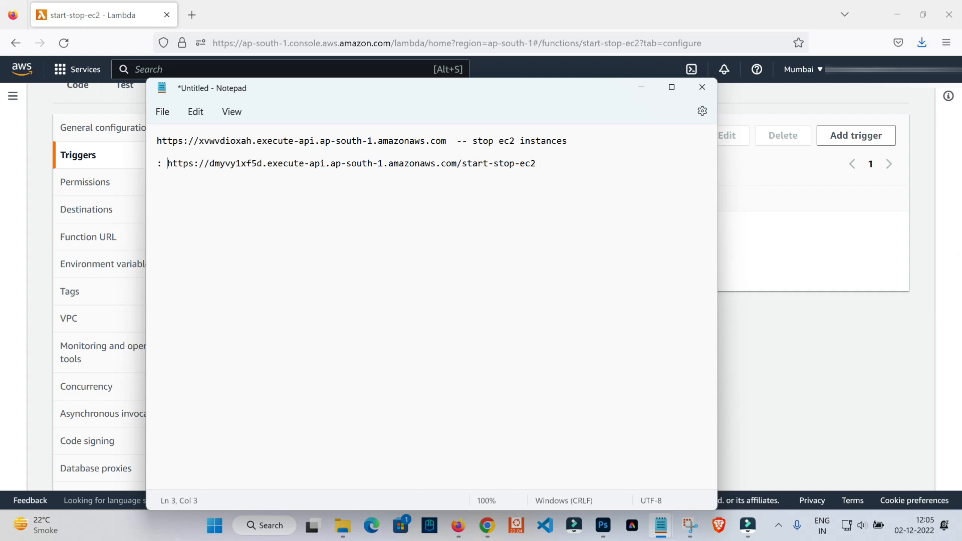
pyautogui.press('BackSpace')
pyautogui.press('BackSpace')
pyautogui.write('-')
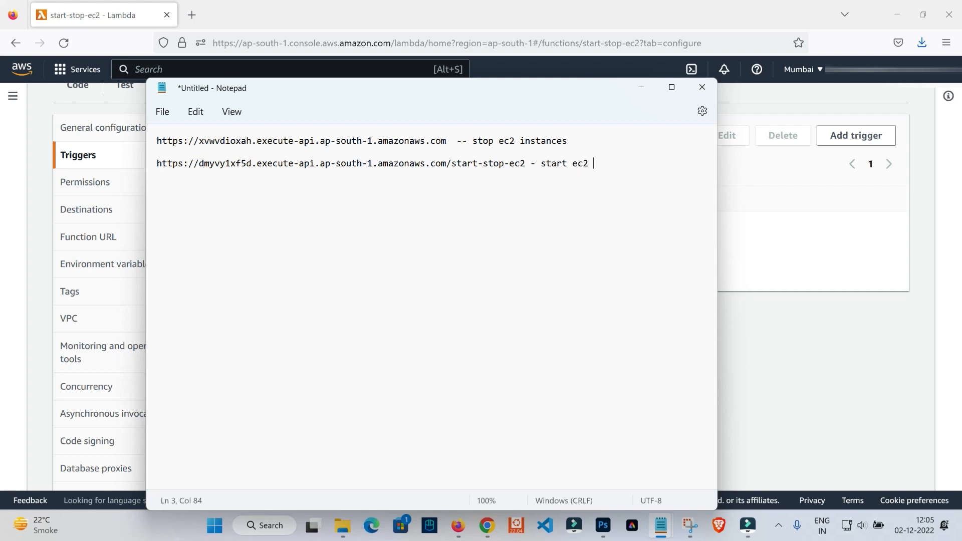
pyautogui.write('stance')
# Highlight both endpoint lines in the note to review the stop and start URLs.
pyautogui.moveTo(156, 141); pyautogui.dragTo(647, 163)
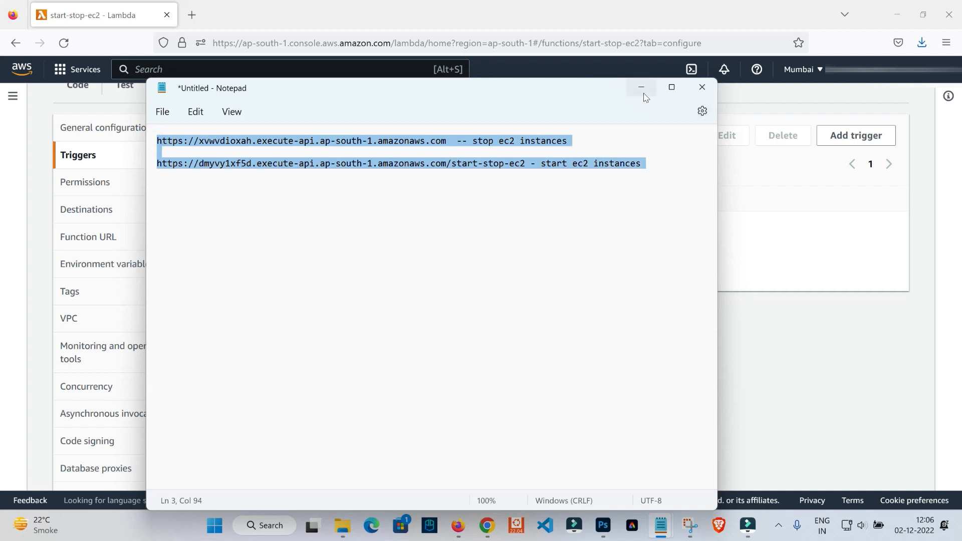
pyautogui.click(426, 244)
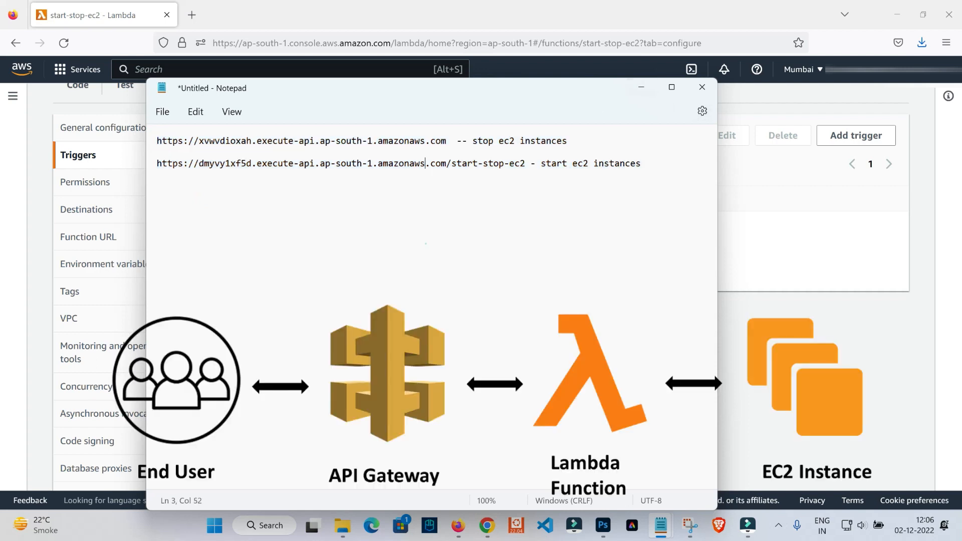
pyautogui.click(676, 173)
pyautogui.hotkey('ctrl', 'a')
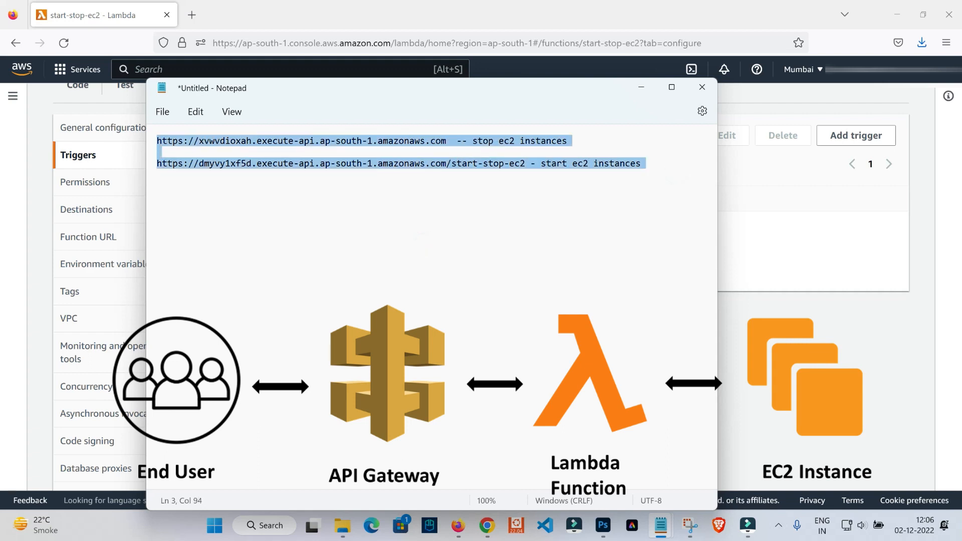